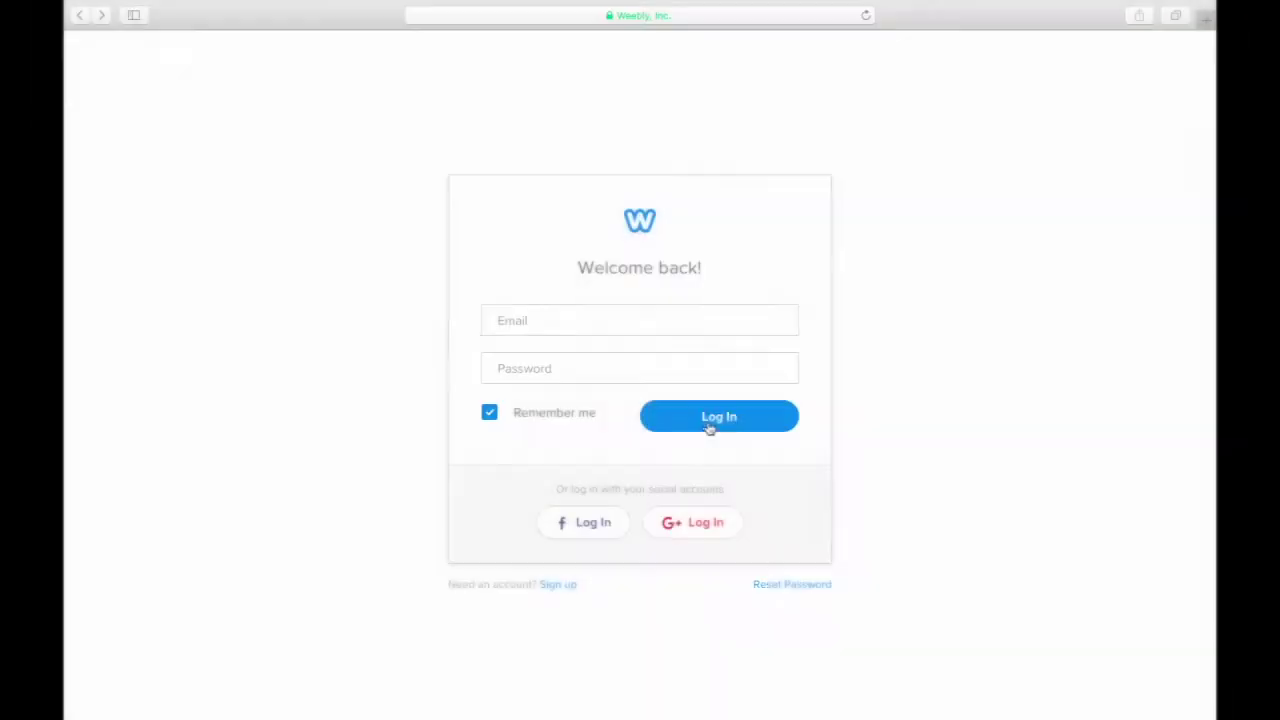
# Log in to Weebly using Safari's saved email-and-password suggestion.
pyautogui.write('ra')
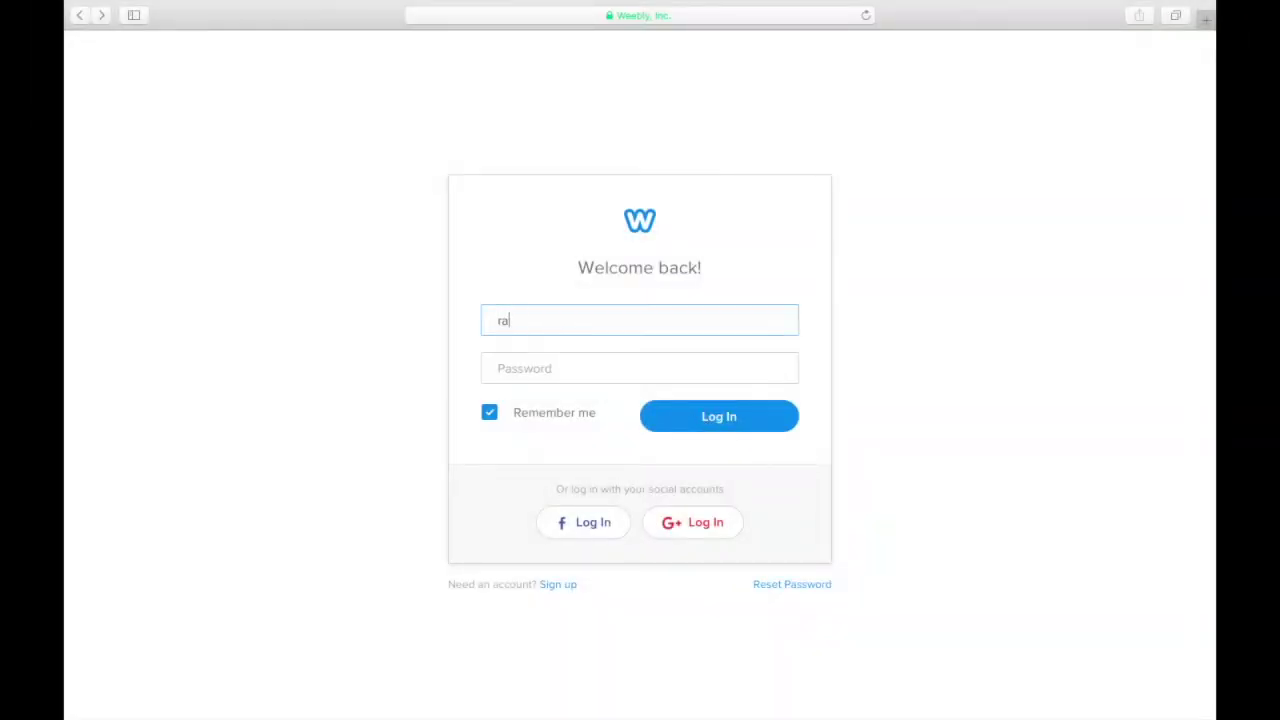
pyautogui.press('BackSpace')
pyautogui.press('BackSpace')
pyautogui.write('katha')
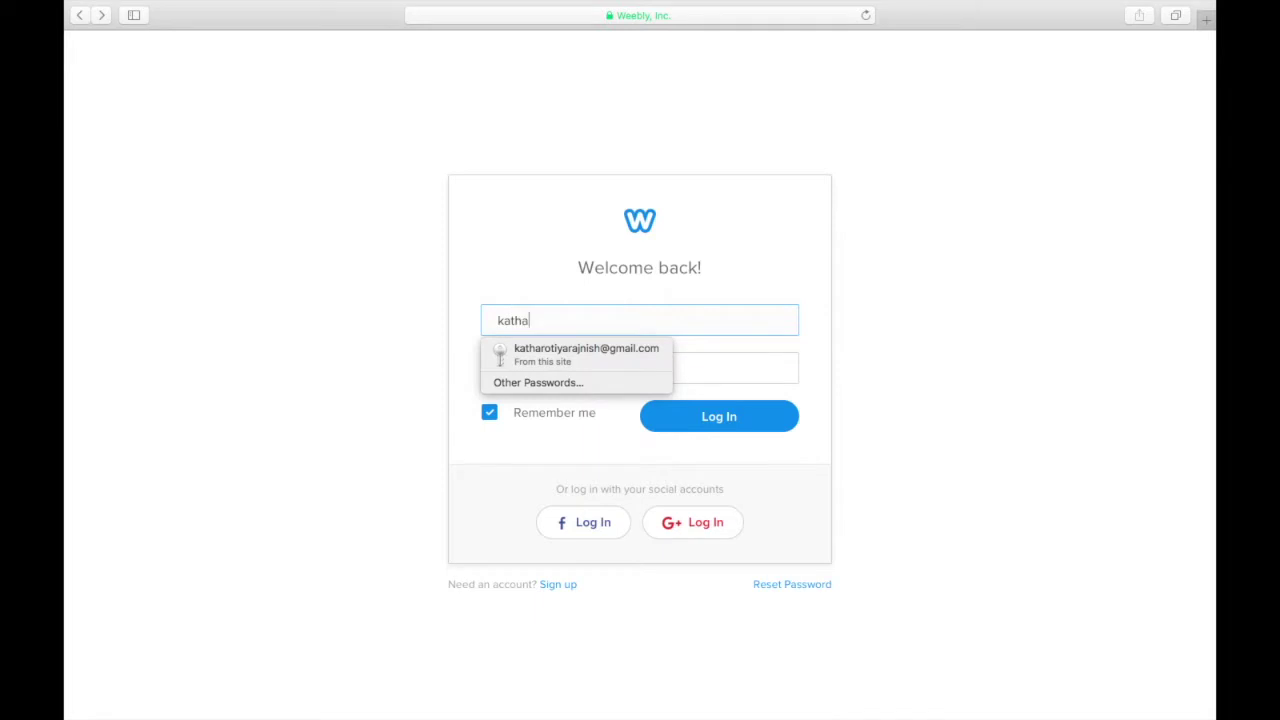
pyautogui.press('Down')
pyautogui.press('Return')
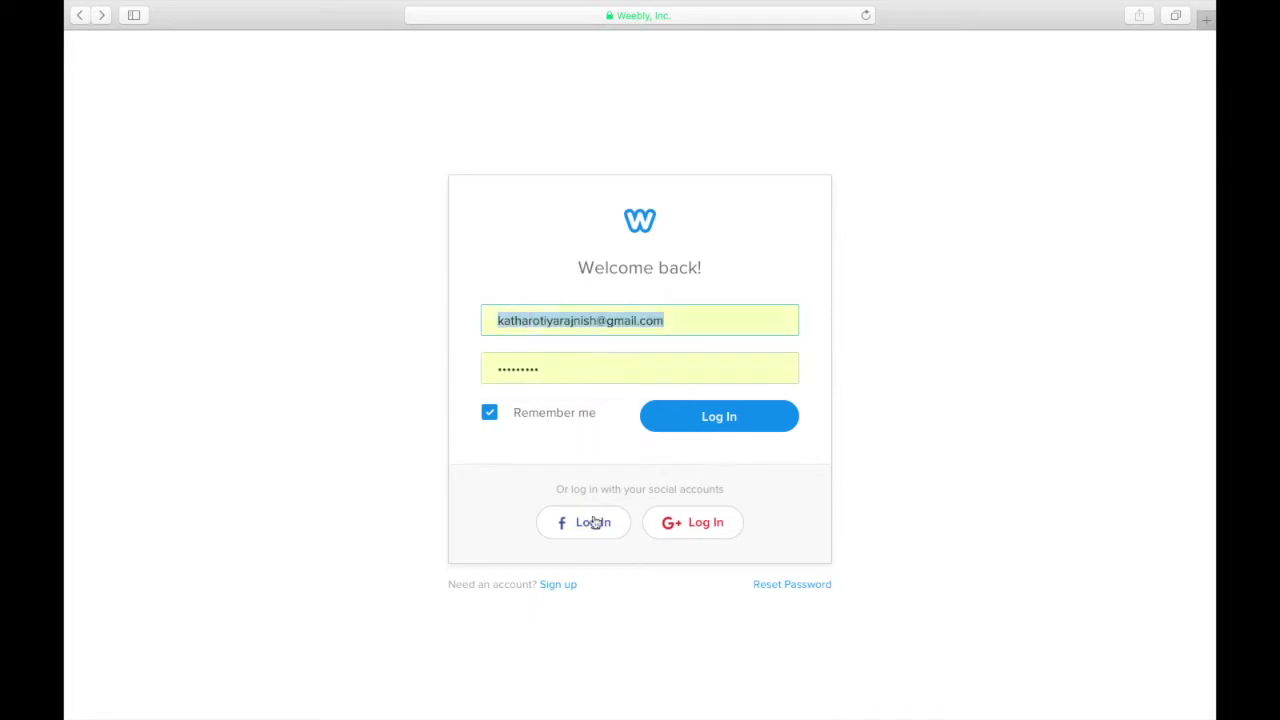
pyautogui.click(722, 413)
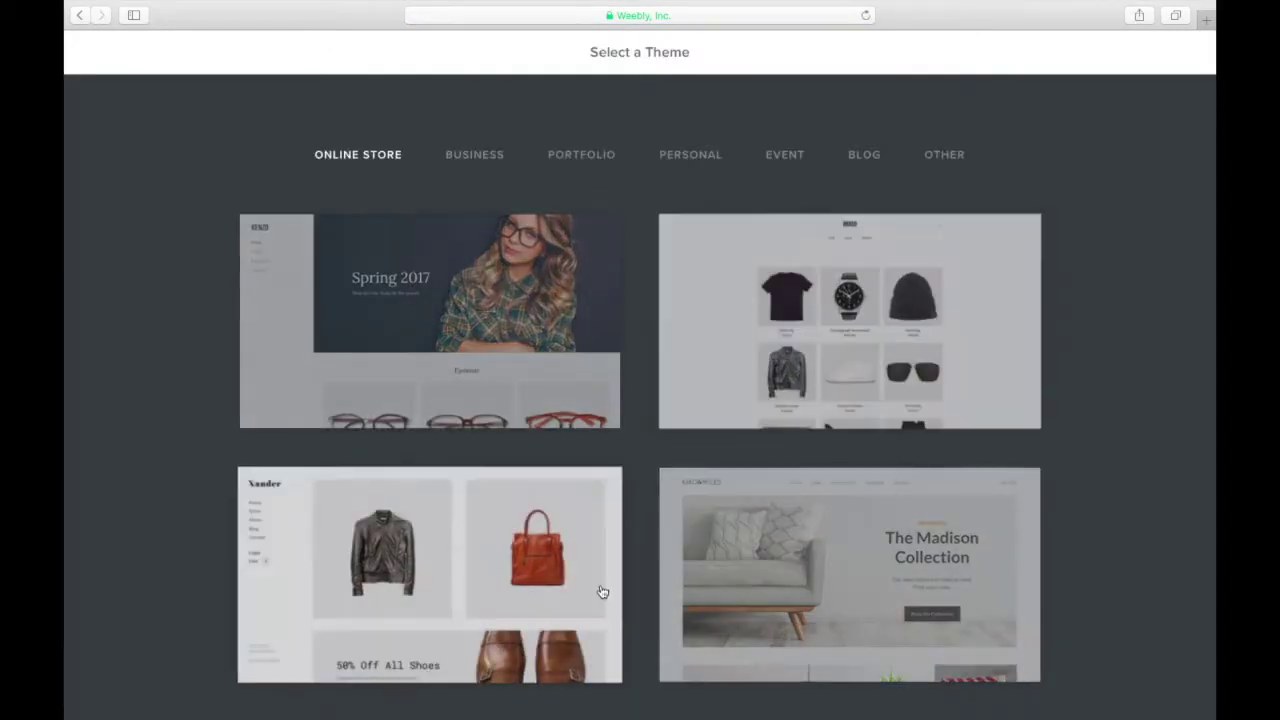
# Browse the theme grid, then the Business, Portfolio and Personal categories.
pyautogui.scroll(-3, 846, 632)
pyautogui.scroll(-7, 846, 632)
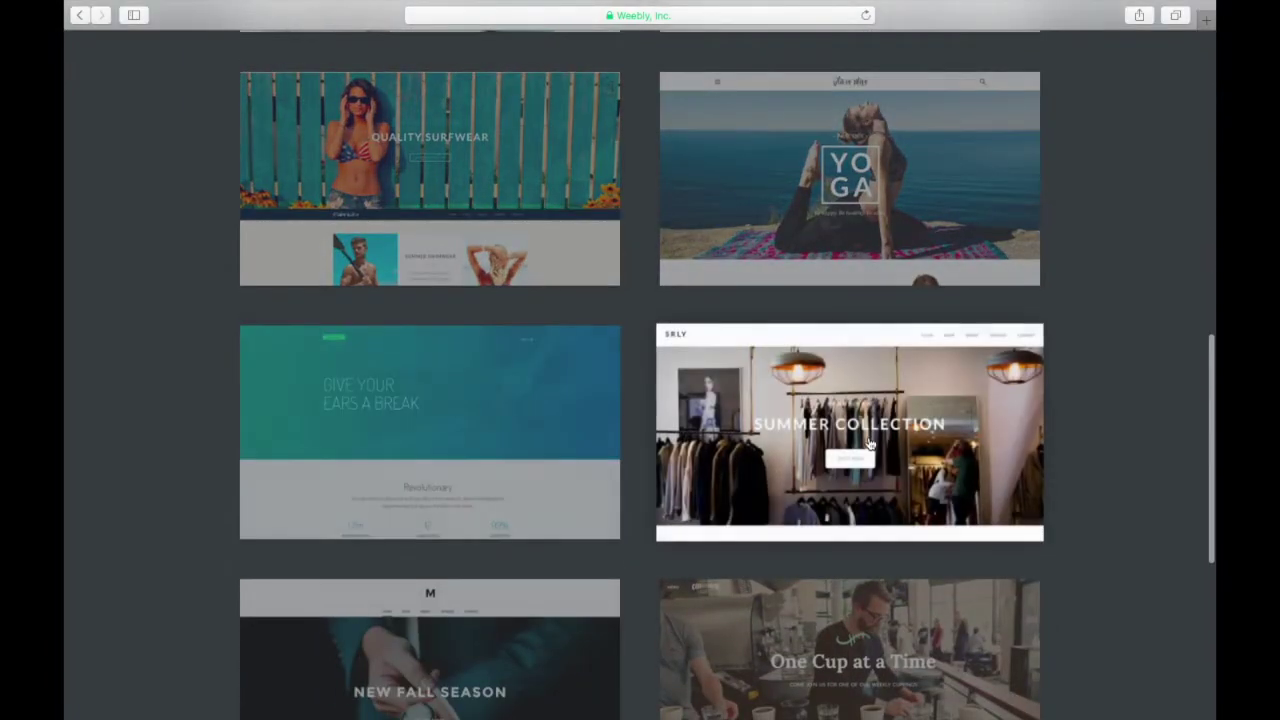
pyautogui.scroll(-5, 870, 444)
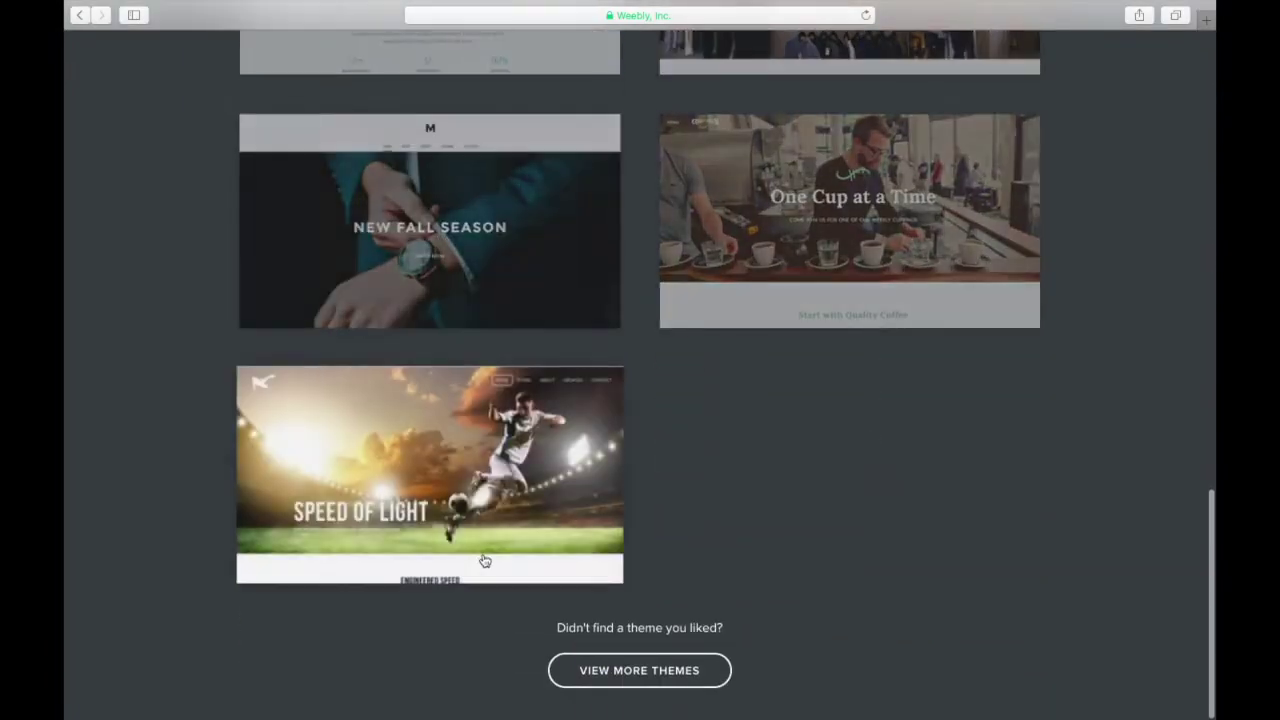
pyautogui.scroll(1, 483, 560)
pyautogui.scroll(8, 486, 563)
pyautogui.scroll(-4, 860, 688)
pyautogui.scroll(6, 860, 688)
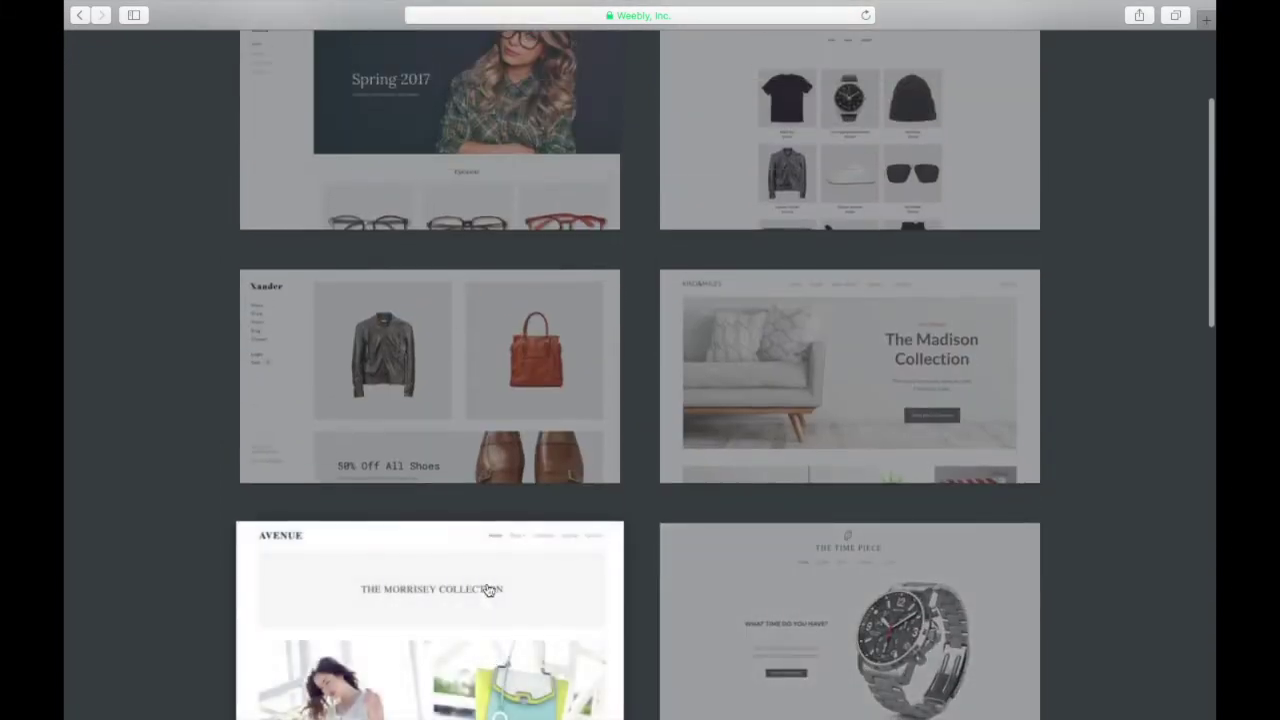
pyautogui.scroll(2, 760, 466)
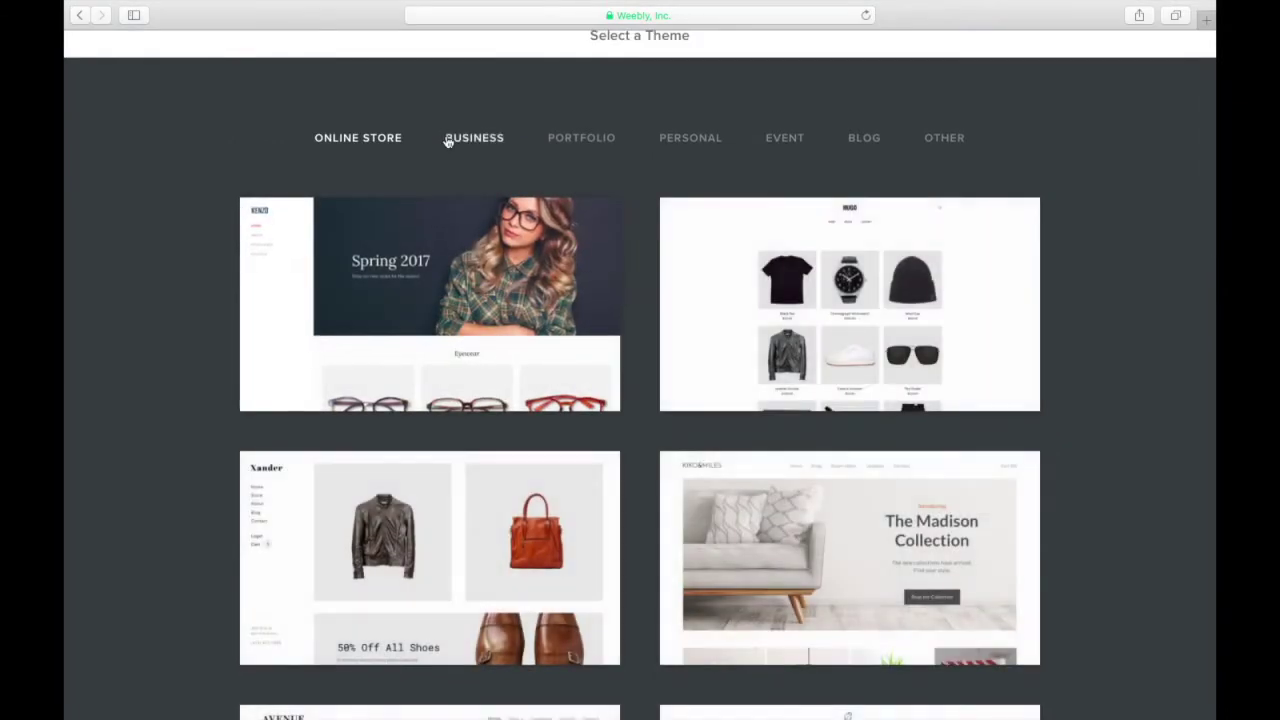
pyautogui.click(448, 140)
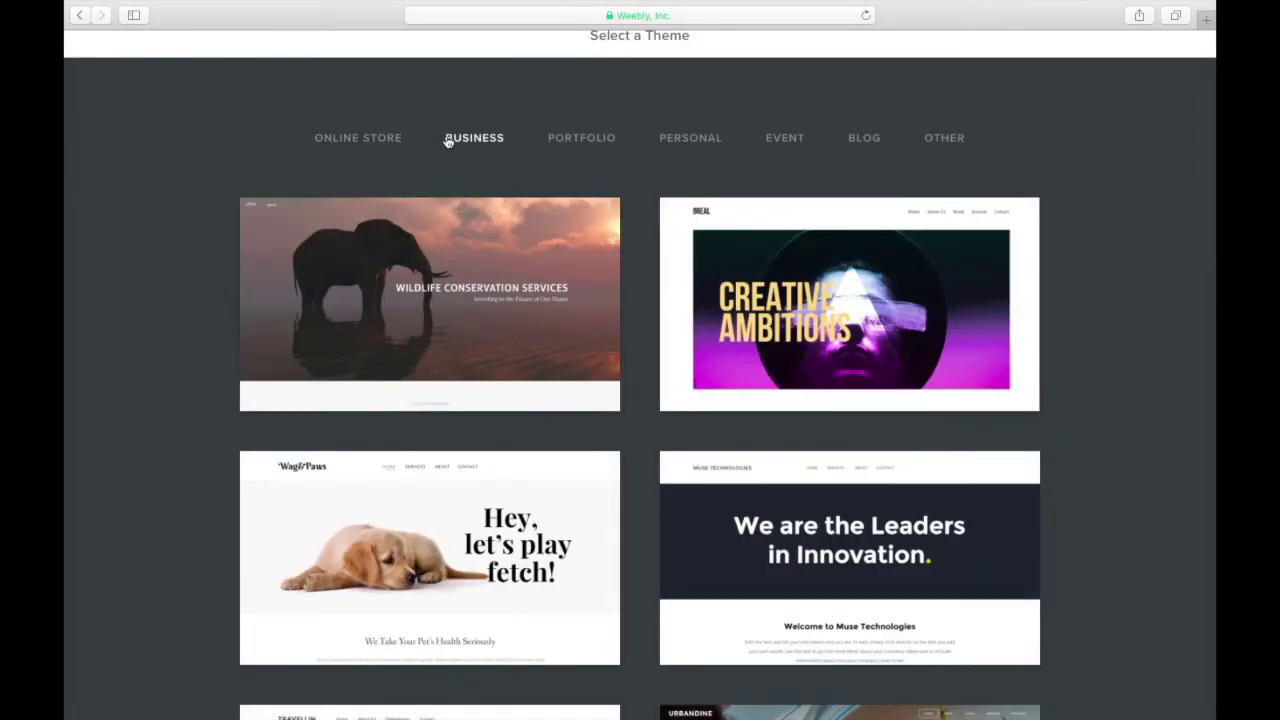
pyautogui.click(580, 140)
pyautogui.click(686, 146)
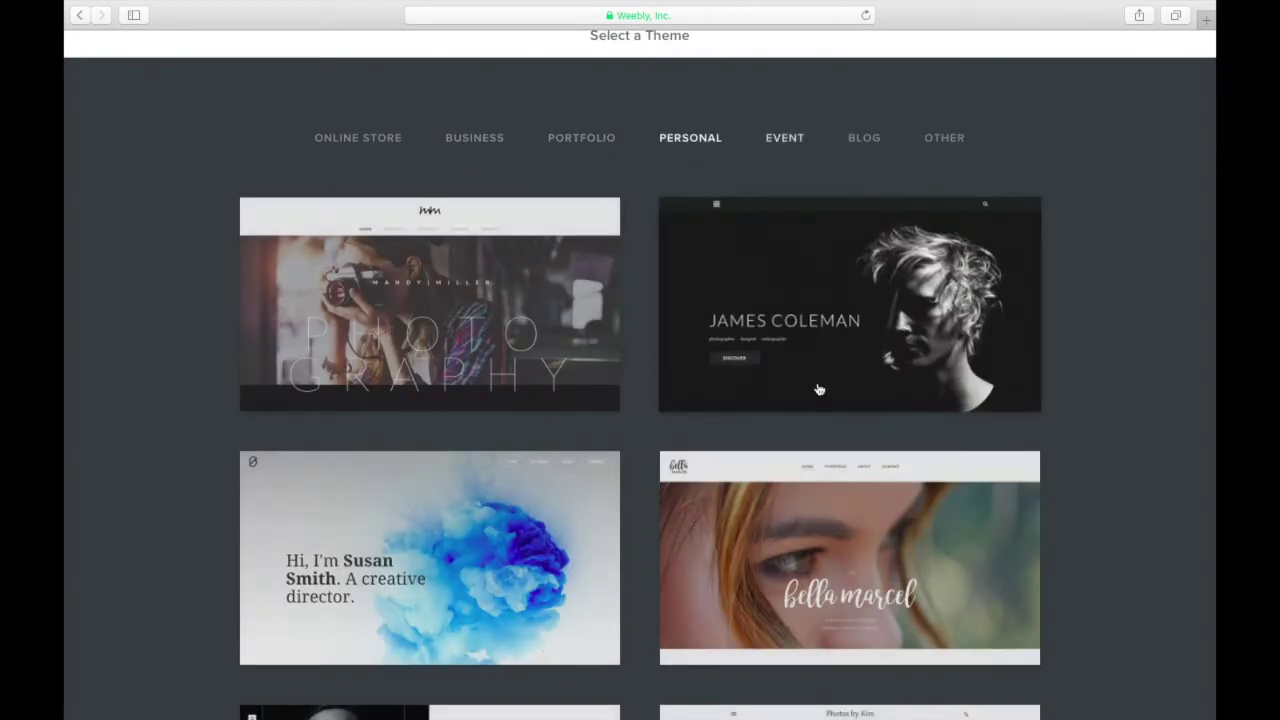
# Preview the dark black-and-white photographer theme from the Personal themes.
pyautogui.scroll(-3, 817, 386)
pyautogui.scroll(4, 823, 408)
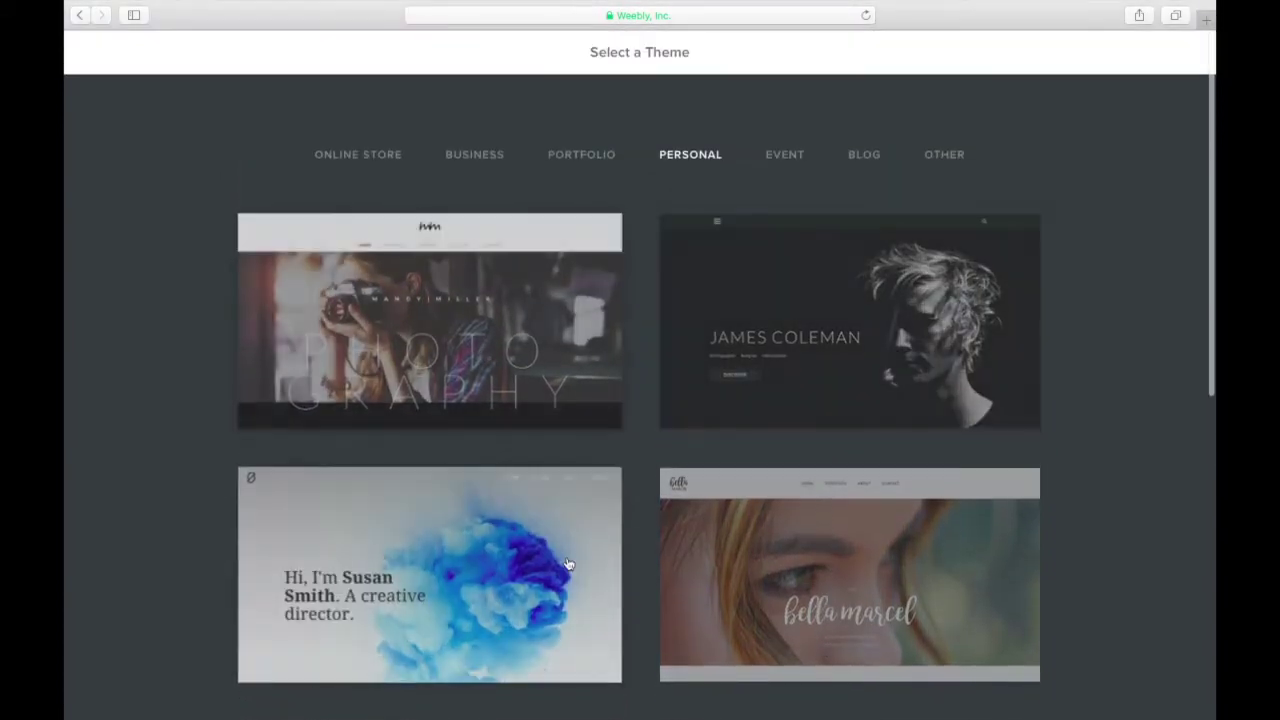
pyautogui.scroll(-8, 485, 350)
pyautogui.scroll(-3, 483, 345)
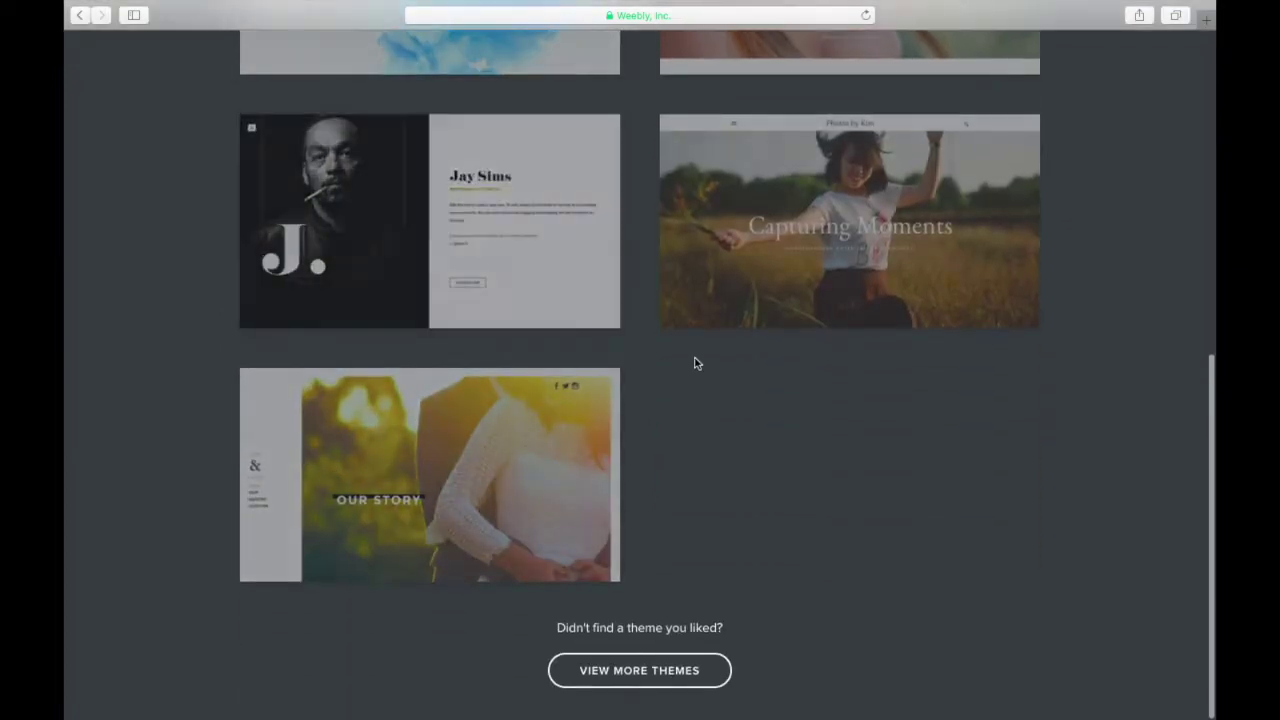
pyautogui.scroll(8, 700, 350)
pyautogui.scroll(3, 820, 170)
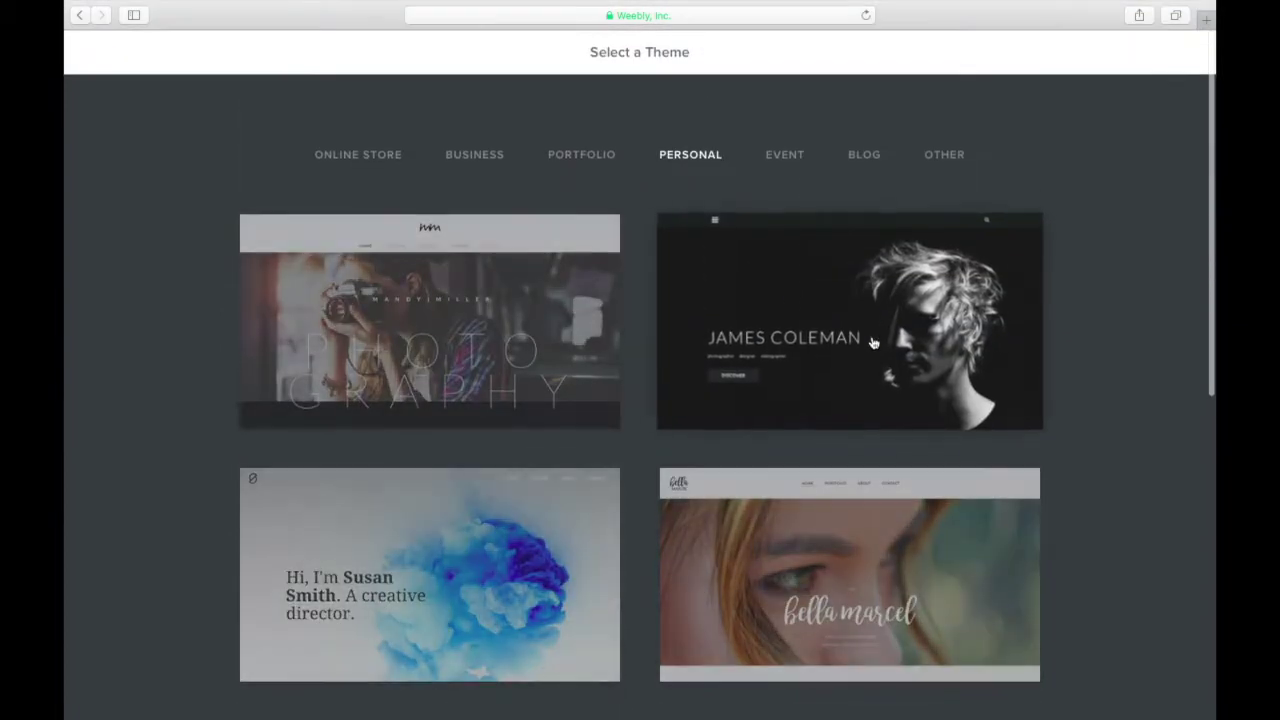
pyautogui.click(827, 345)
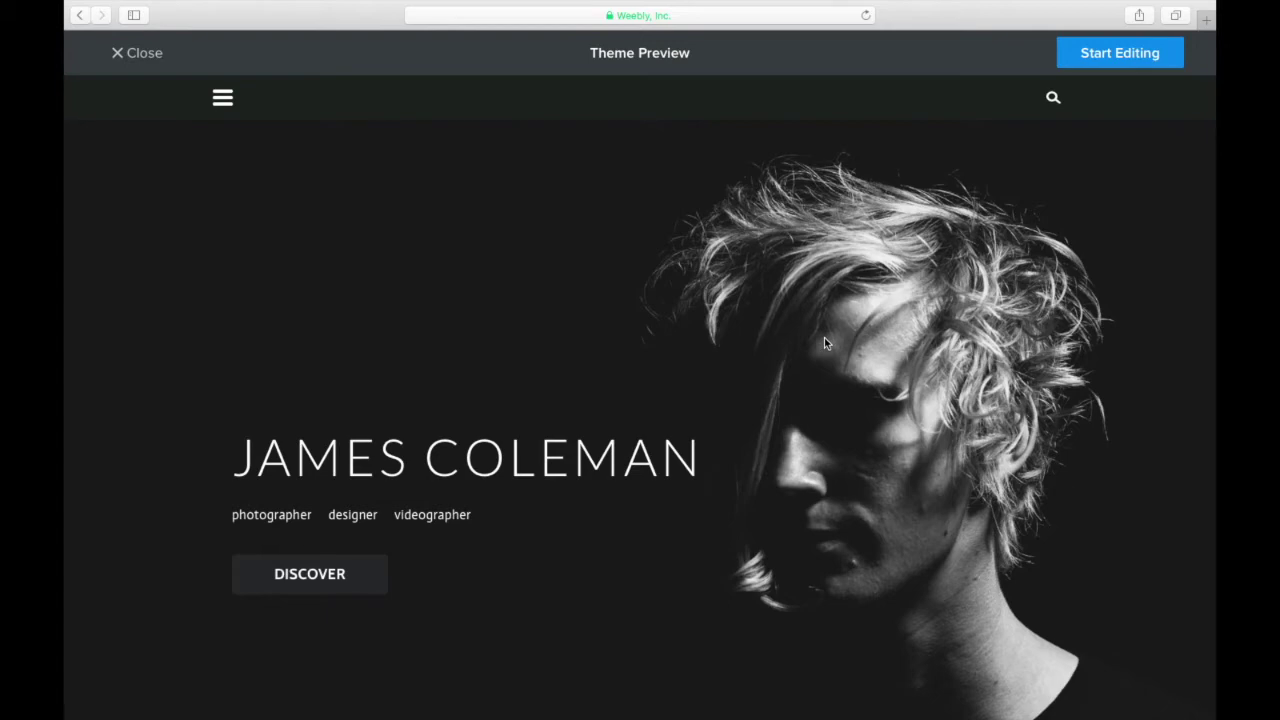
# Review the photographer theme preview's sections and start editing a site with it.
pyautogui.scroll(-2, 702, 479)
pyautogui.scroll(-10, 702, 479)
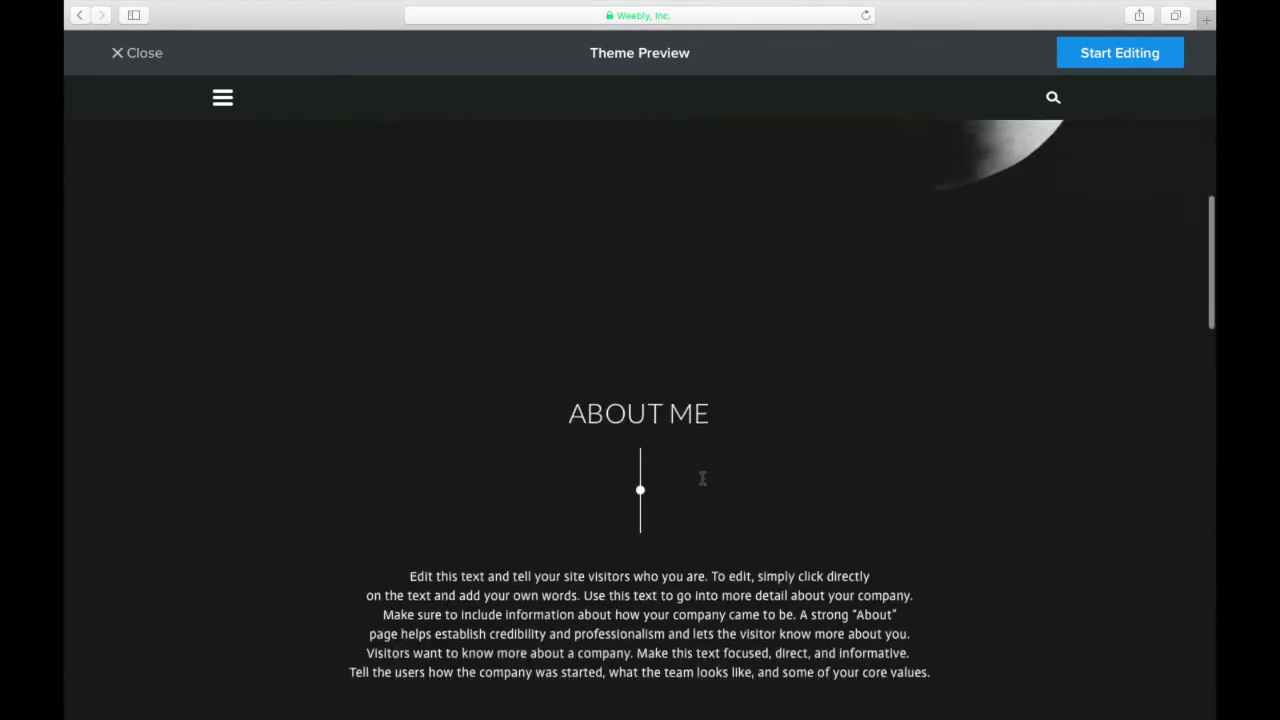
pyautogui.scroll(-5, 702, 479)
pyautogui.scroll(-5, 702, 479)
pyautogui.scroll(3, 700, 478)
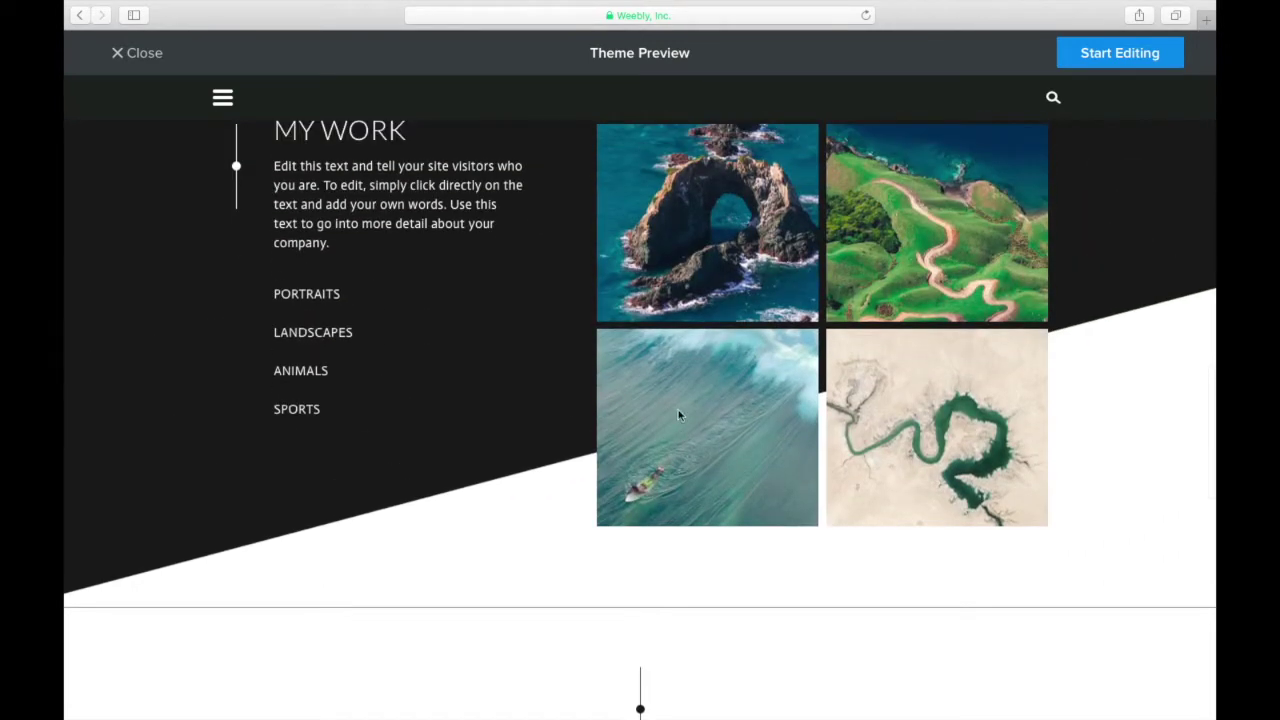
pyautogui.scroll(-5, 698, 420)
pyautogui.scroll(-3, 698, 420)
pyautogui.scroll(-3, 698, 420)
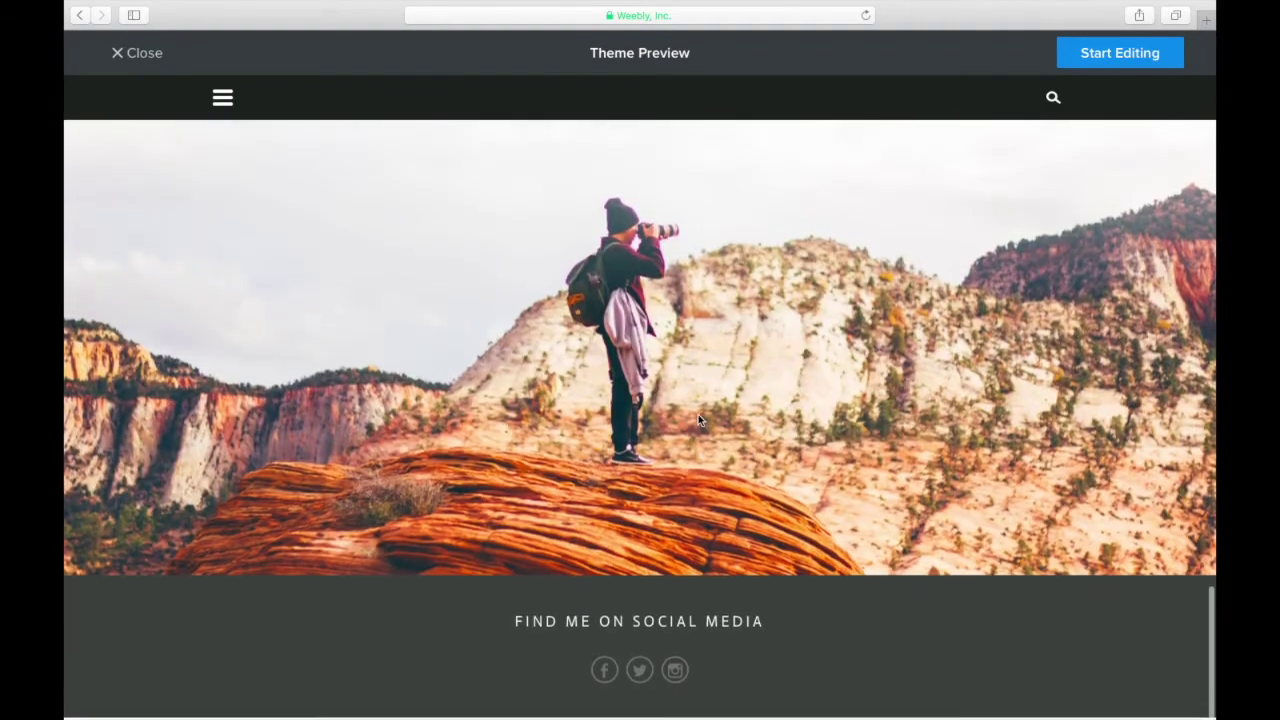
pyautogui.scroll(3, 698, 420)
pyautogui.scroll(3, 698, 420)
pyautogui.scroll(10, 698, 420)
pyautogui.scroll(10, 698, 420)
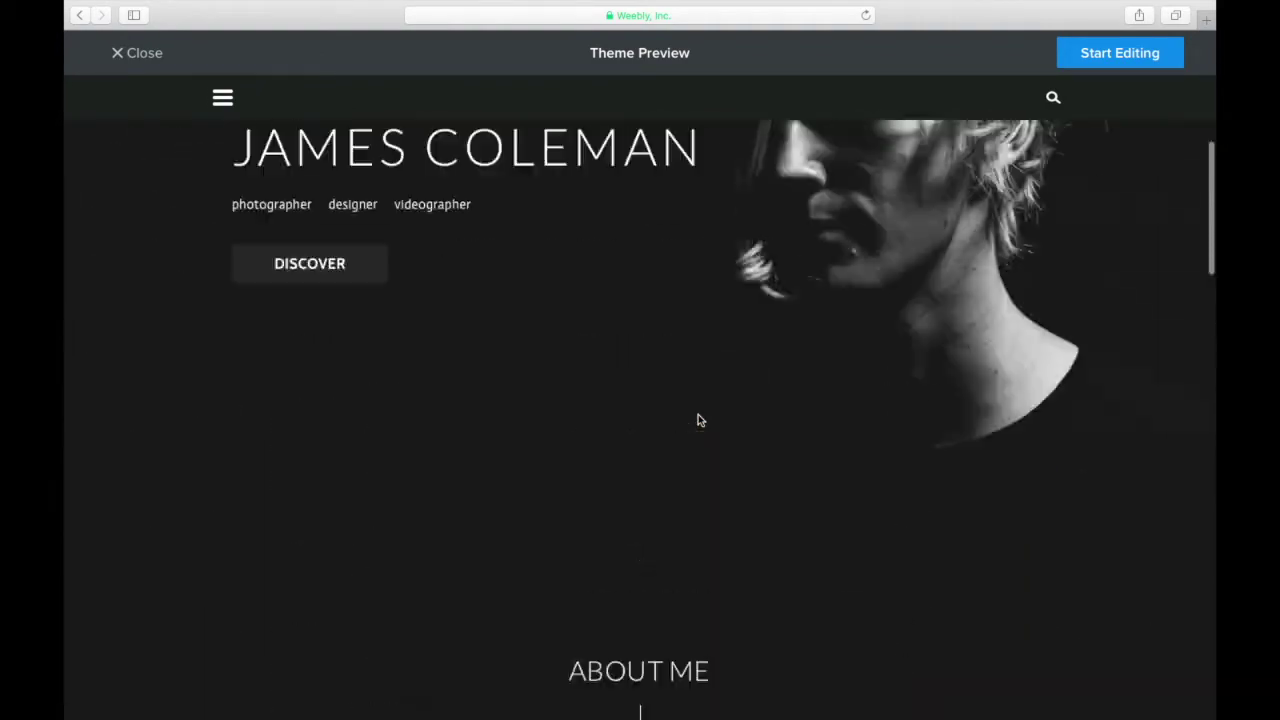
pyautogui.scroll(3, 698, 420)
pyautogui.click(1113, 60)
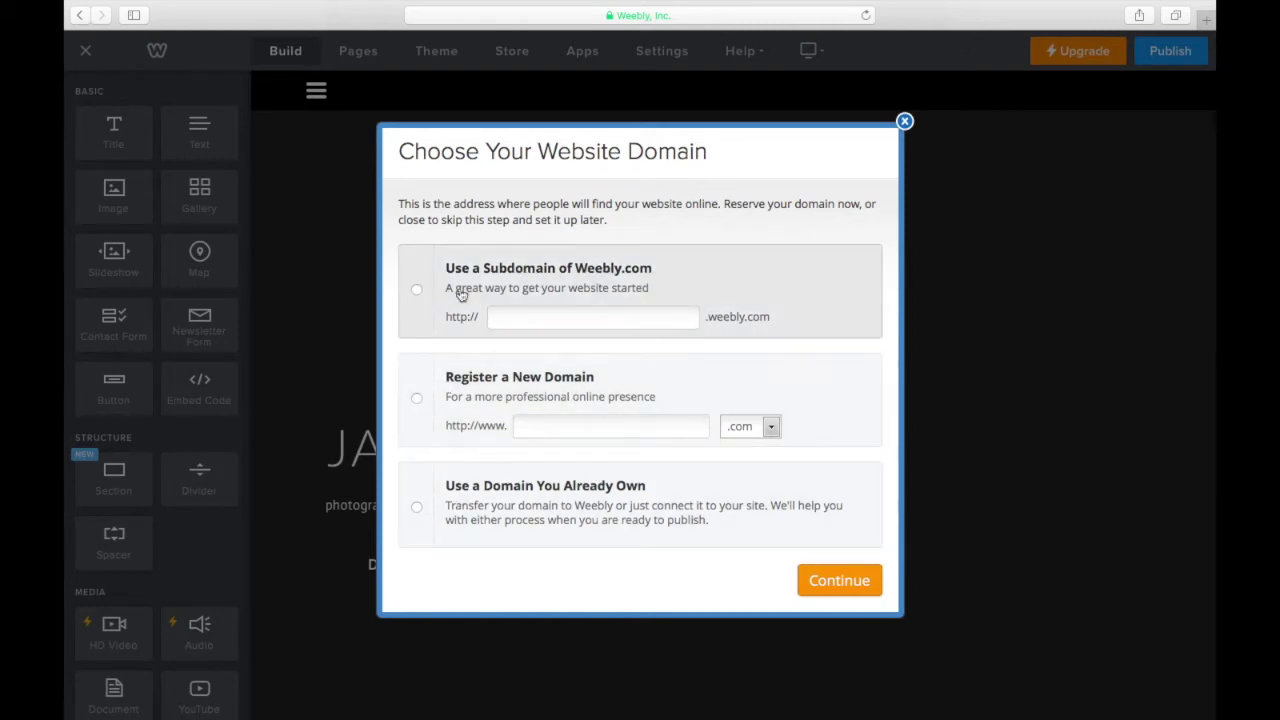
# Reserve an available free weebly.com subdomain based on the owner's name.
pyautogui.click(421, 296)
pyautogui.click(542, 318)
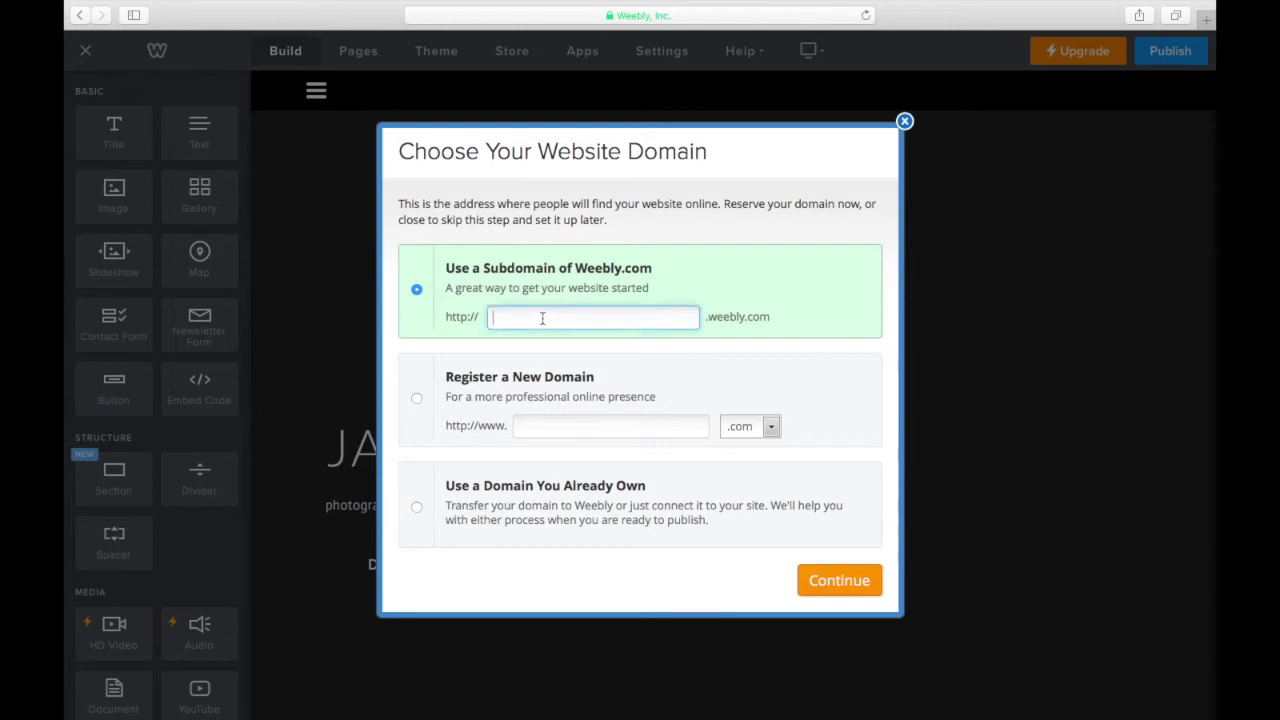
pyautogui.write('jnish')
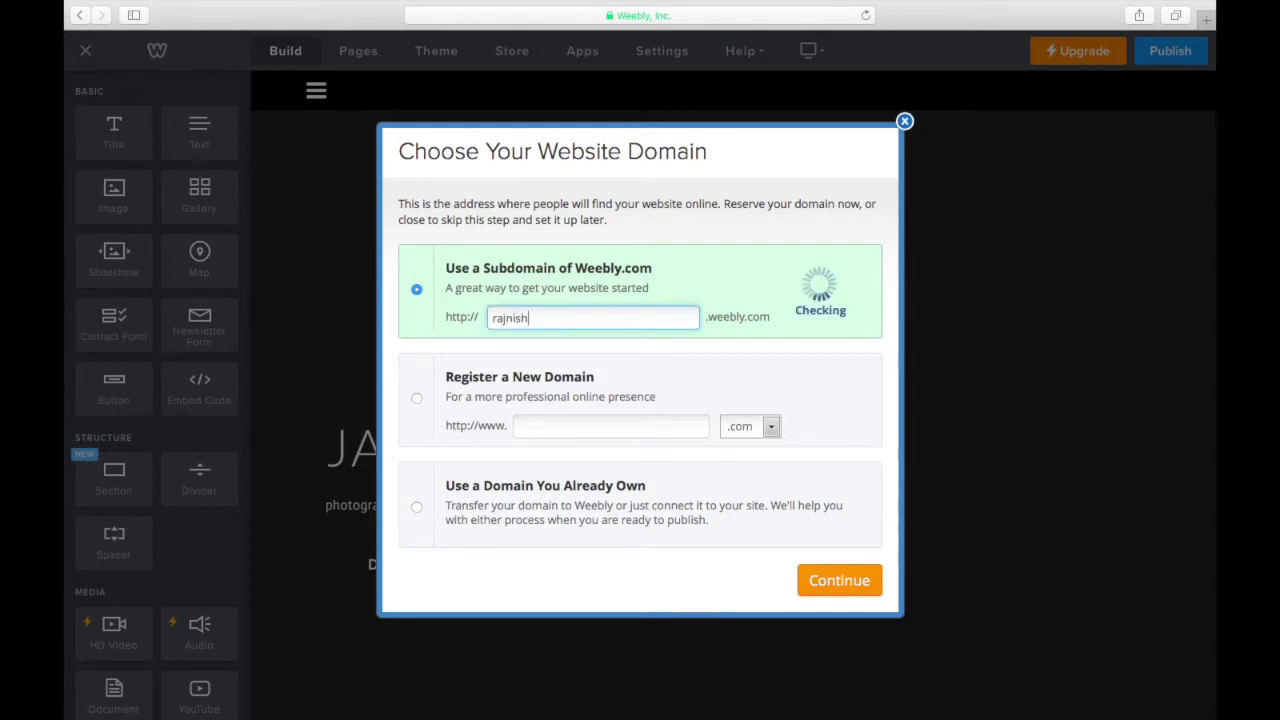
pyautogui.write('katha')
pyautogui.write('rotiya')
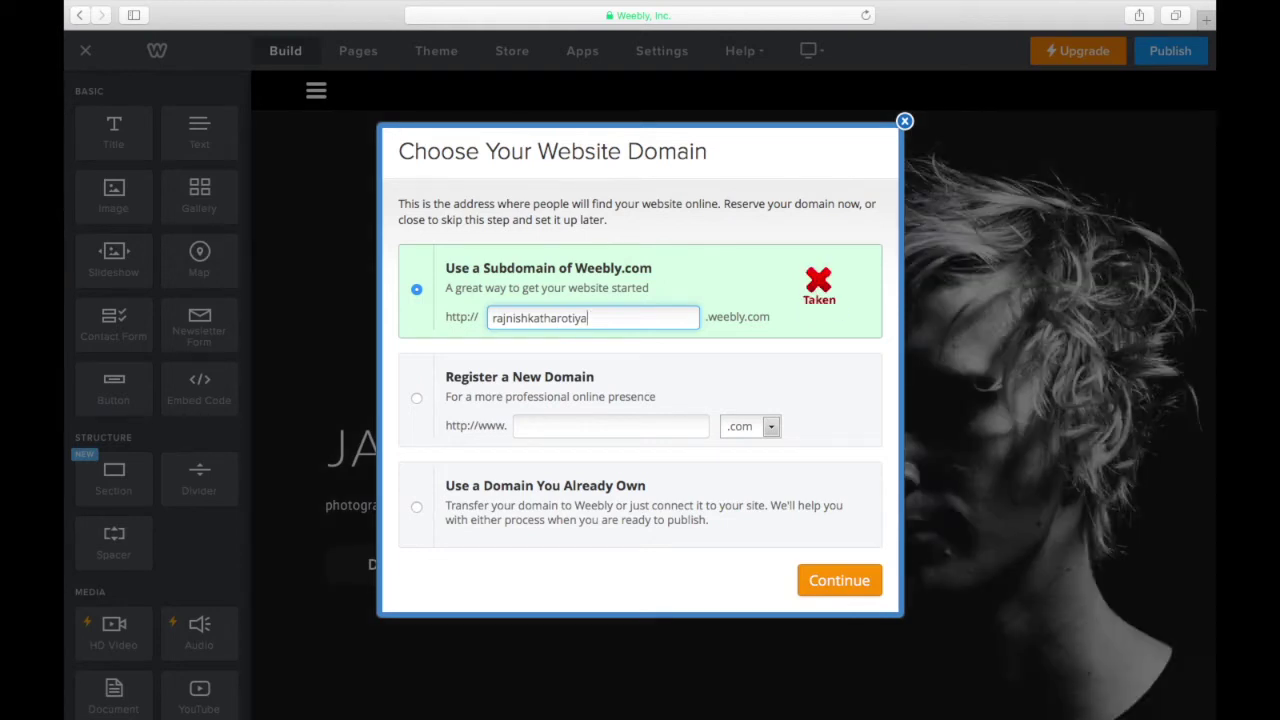
pyautogui.press('BackSpace')
pyautogui.press('BackSpace')
pyautogui.press('BackSpace')
pyautogui.press('BackSpace')
pyautogui.press('BackSpace')
pyautogui.press('BackSpace')
pyautogui.press('BackSpace')
pyautogui.press('BackSpace')
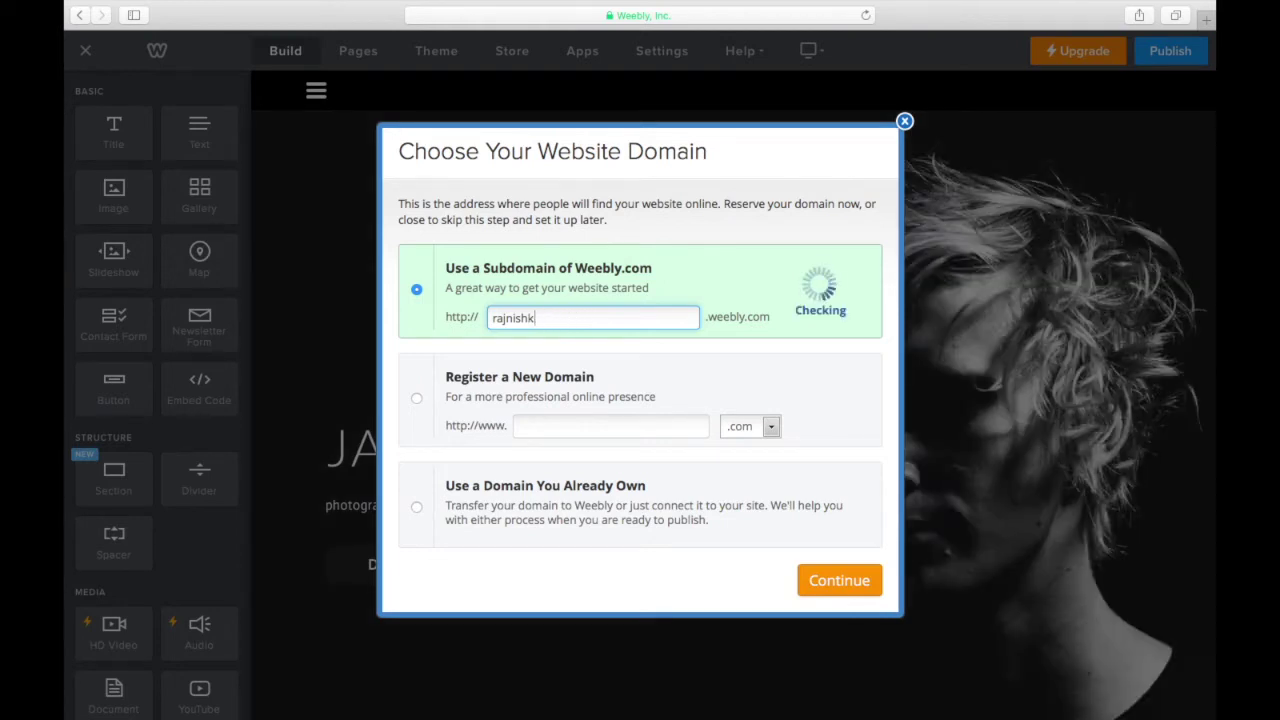
pyautogui.press('BackSpace')
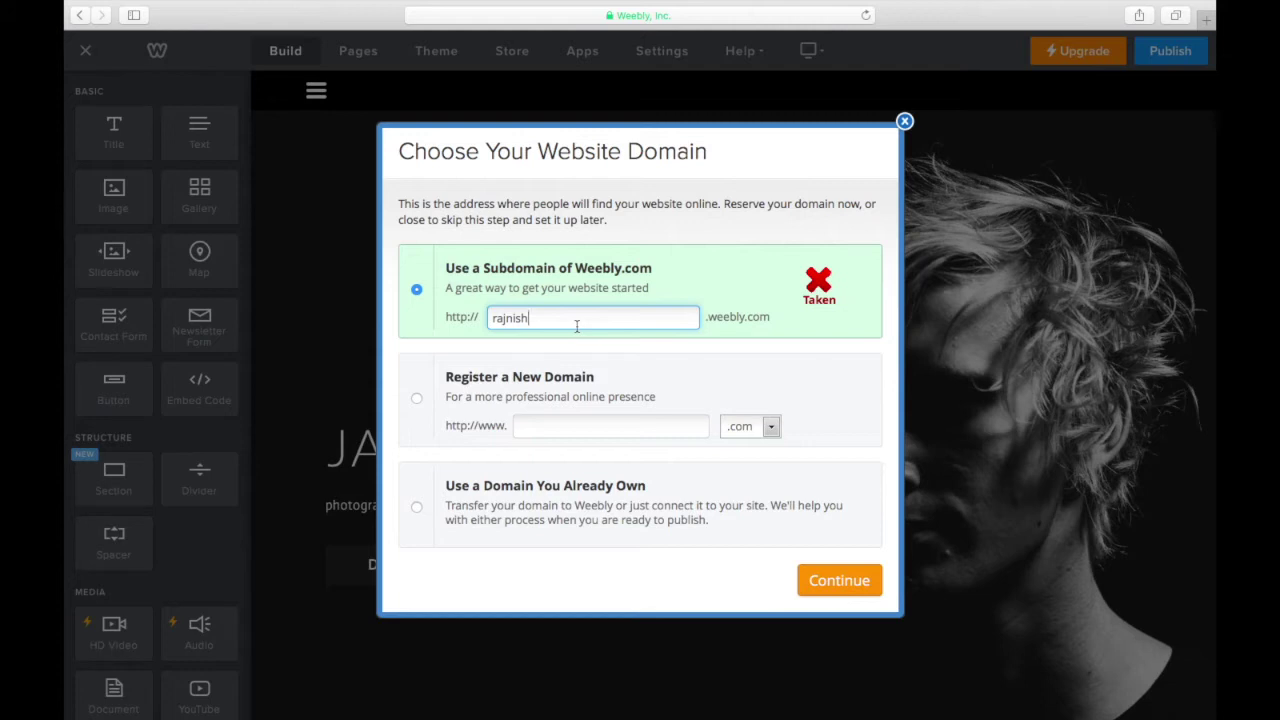
pyautogui.write('vk')
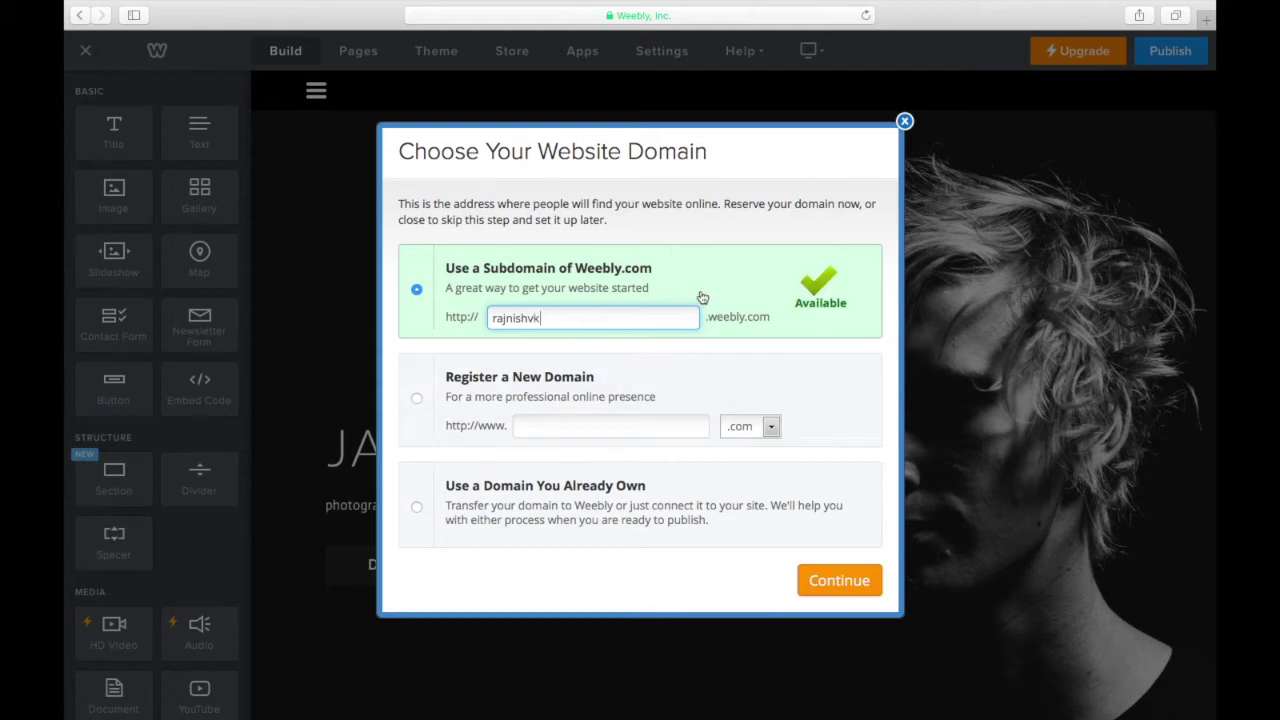
pyautogui.click(837, 584)
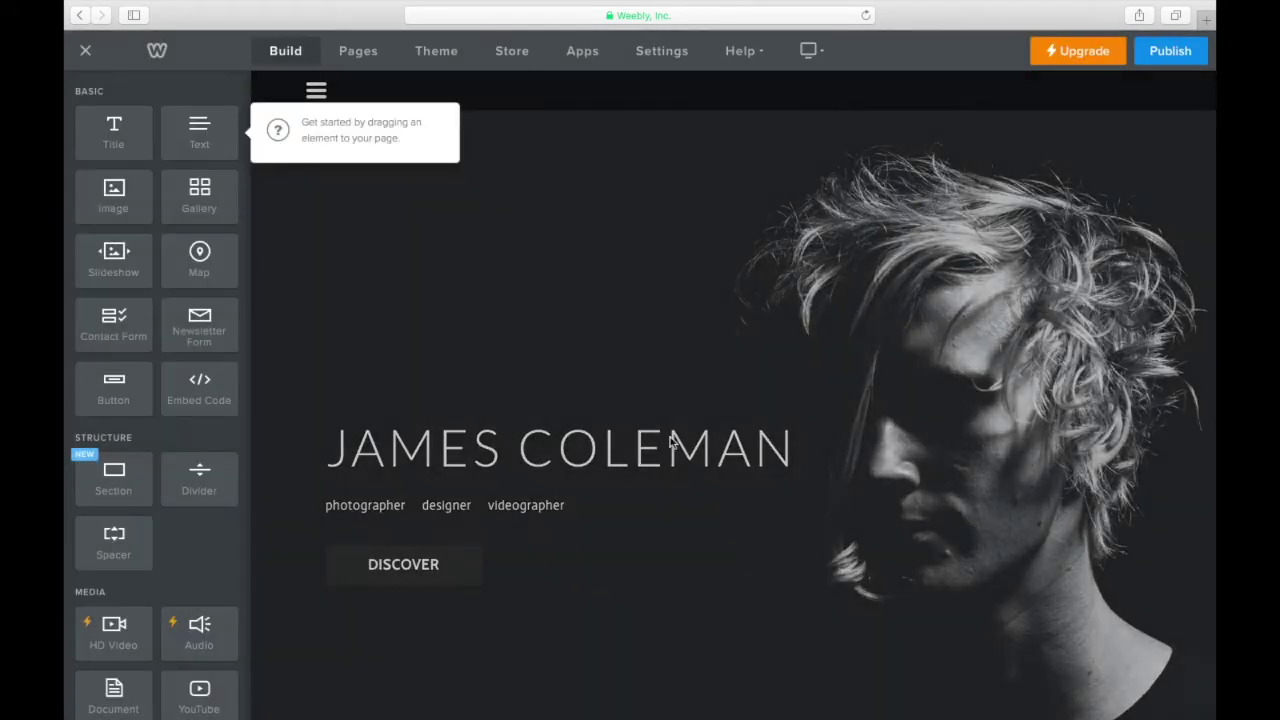
# Erase the template's placeholder name from the large header title.
pyautogui.scroll(-5, 429, 323)
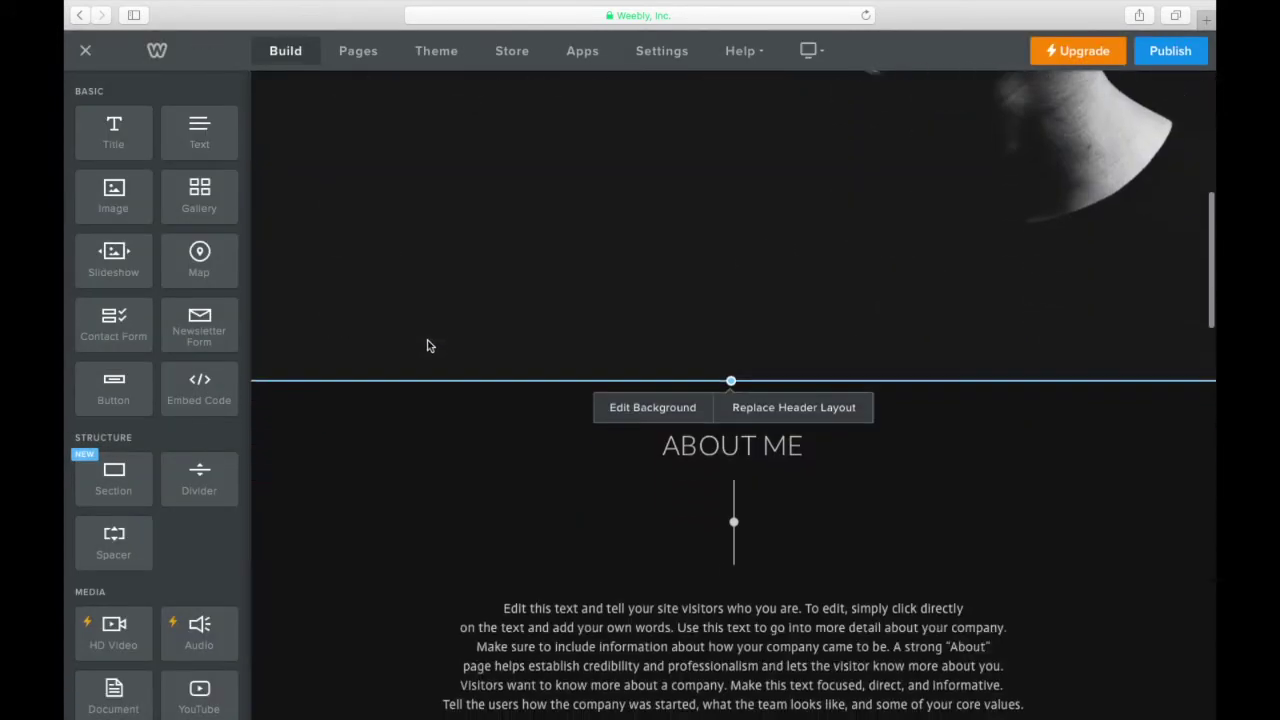
pyautogui.scroll(-5, 429, 343)
pyautogui.scroll(-5, 428, 397)
pyautogui.scroll(10, 428, 400)
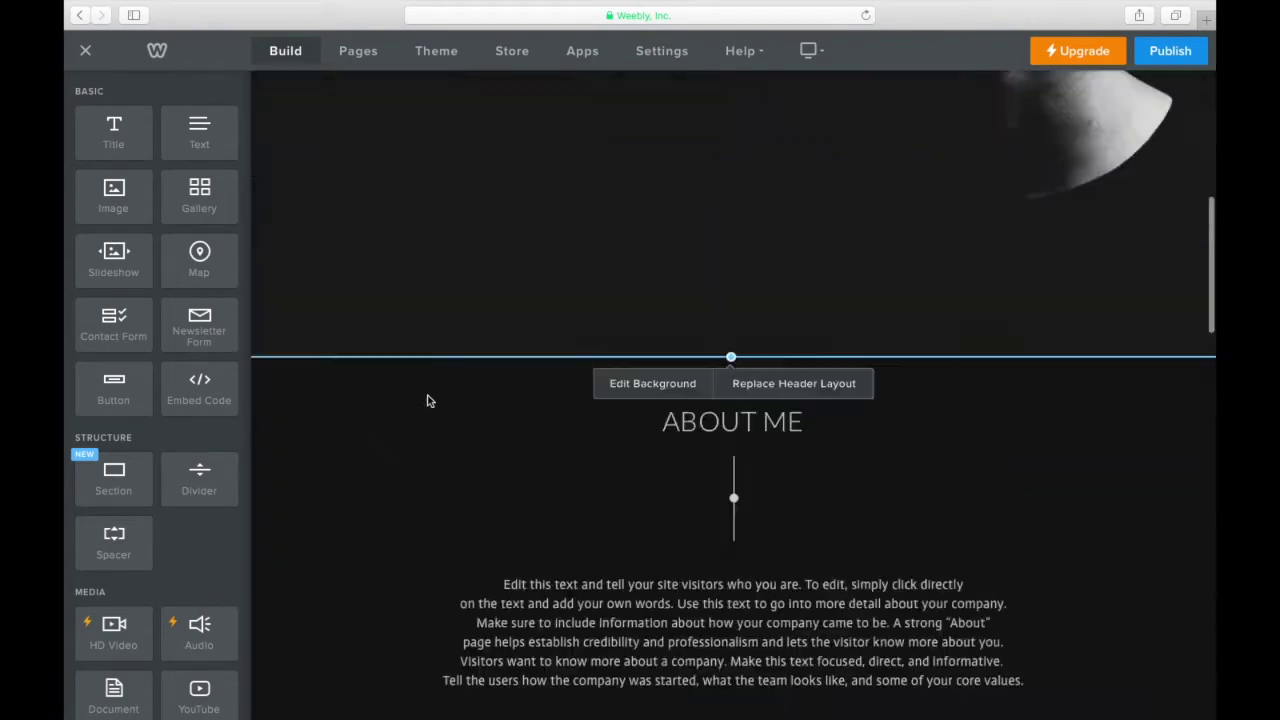
pyautogui.scroll(10, 428, 400)
pyautogui.click(493, 440)
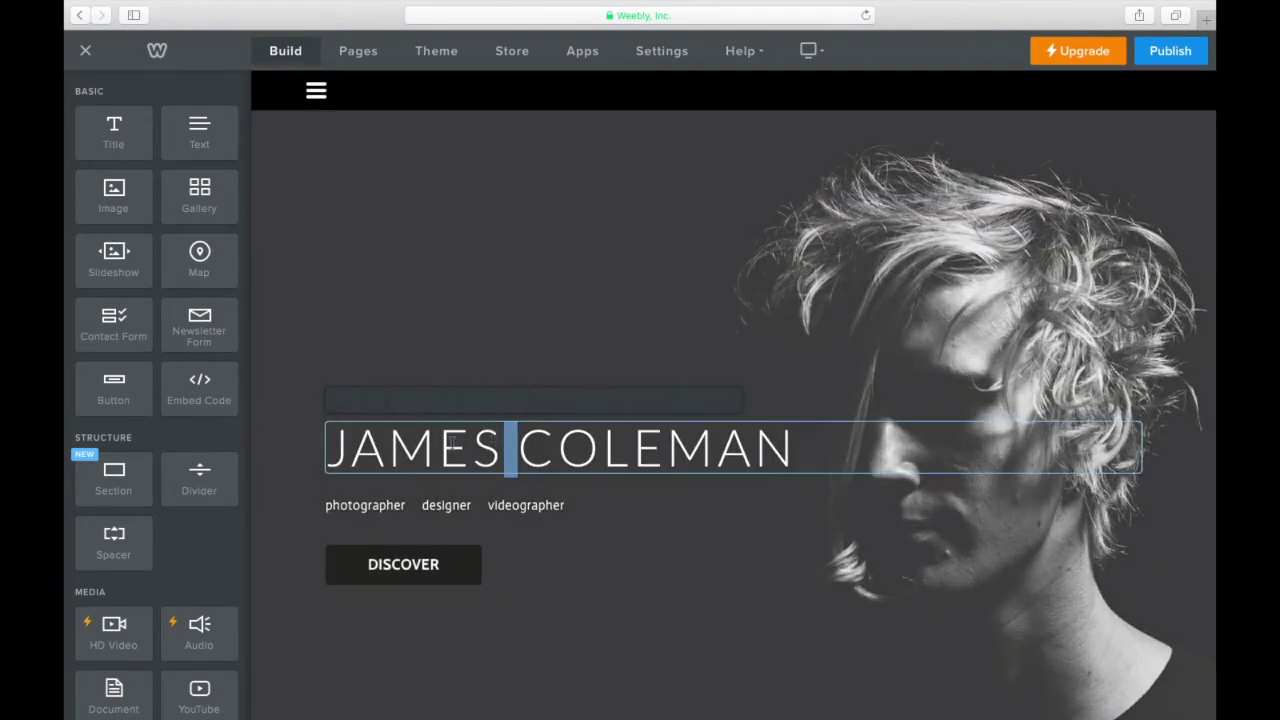
pyautogui.click(805, 450)
pyautogui.press('BackSpace')
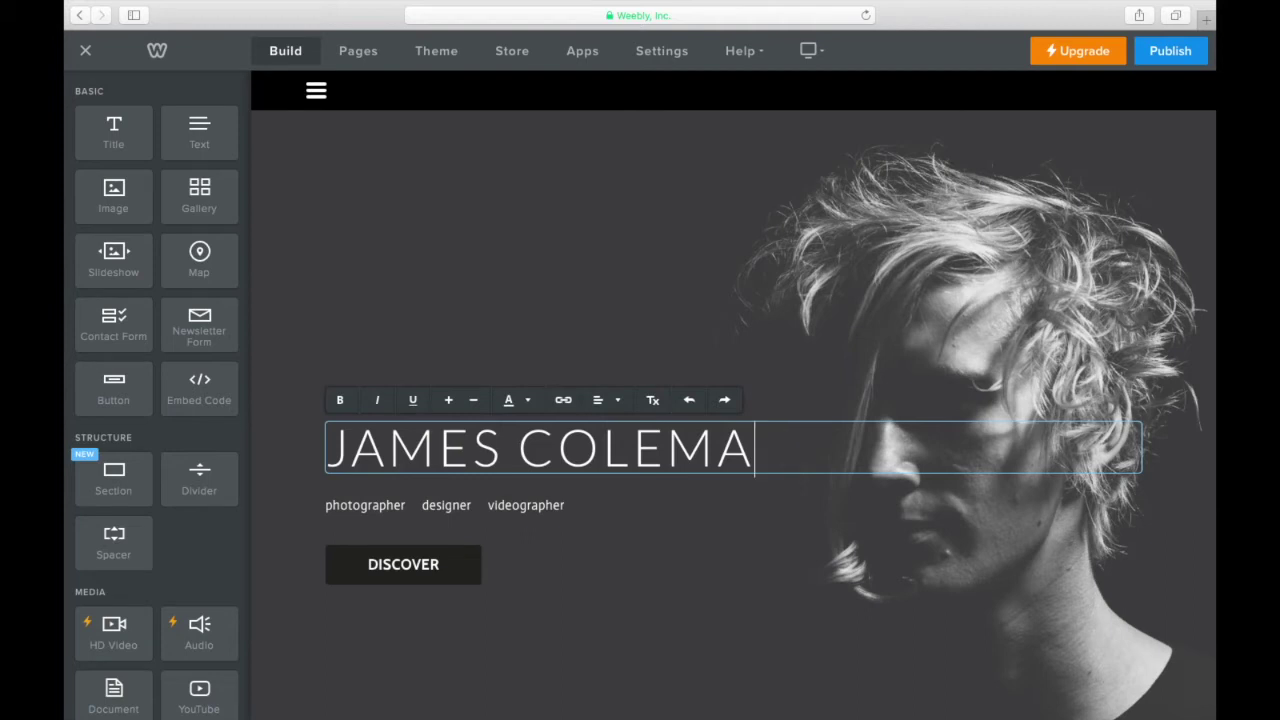
pyautogui.press('BackSpace')
pyautogui.press('BackSpace')
pyautogui.press('BackSpace')
pyautogui.press('BackSpace')
pyautogui.press('BackSpace')
pyautogui.press('BackSpace')
pyautogui.press('BackSpace')
pyautogui.press('BackSpace')
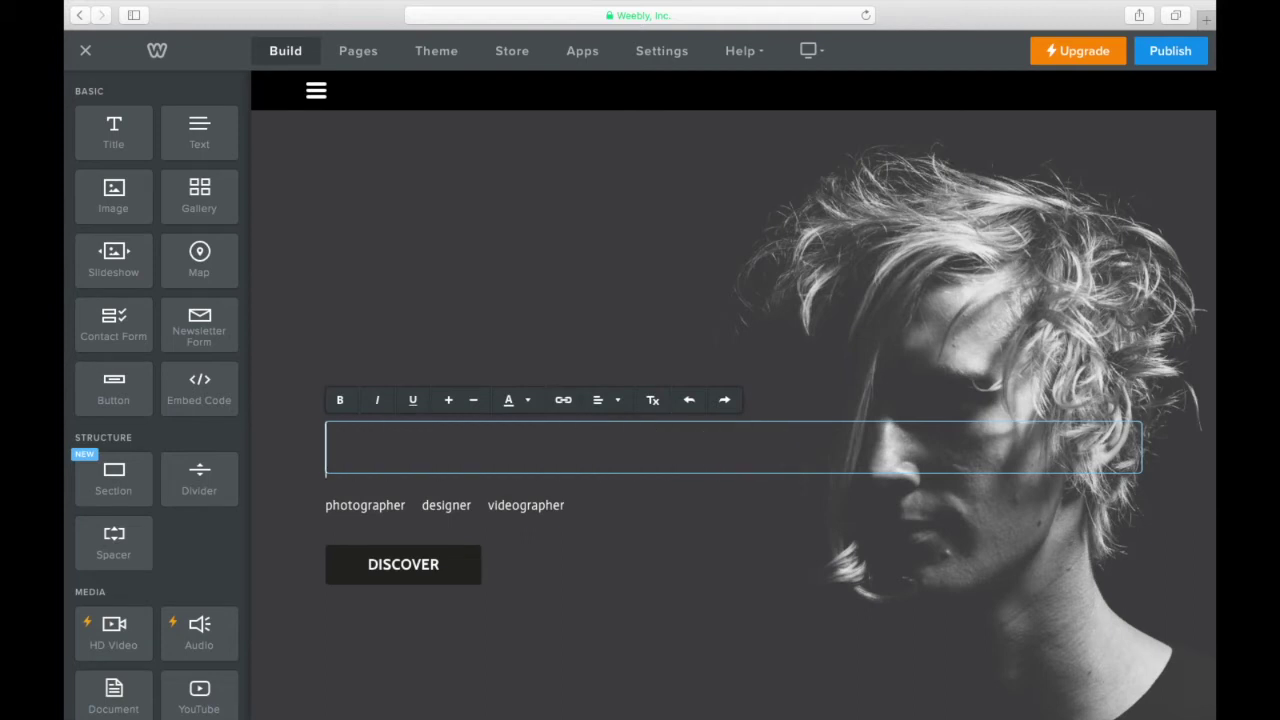
# Enter the owner's full name in capitals as the header title.
pyautogui.write('RAJNISH')
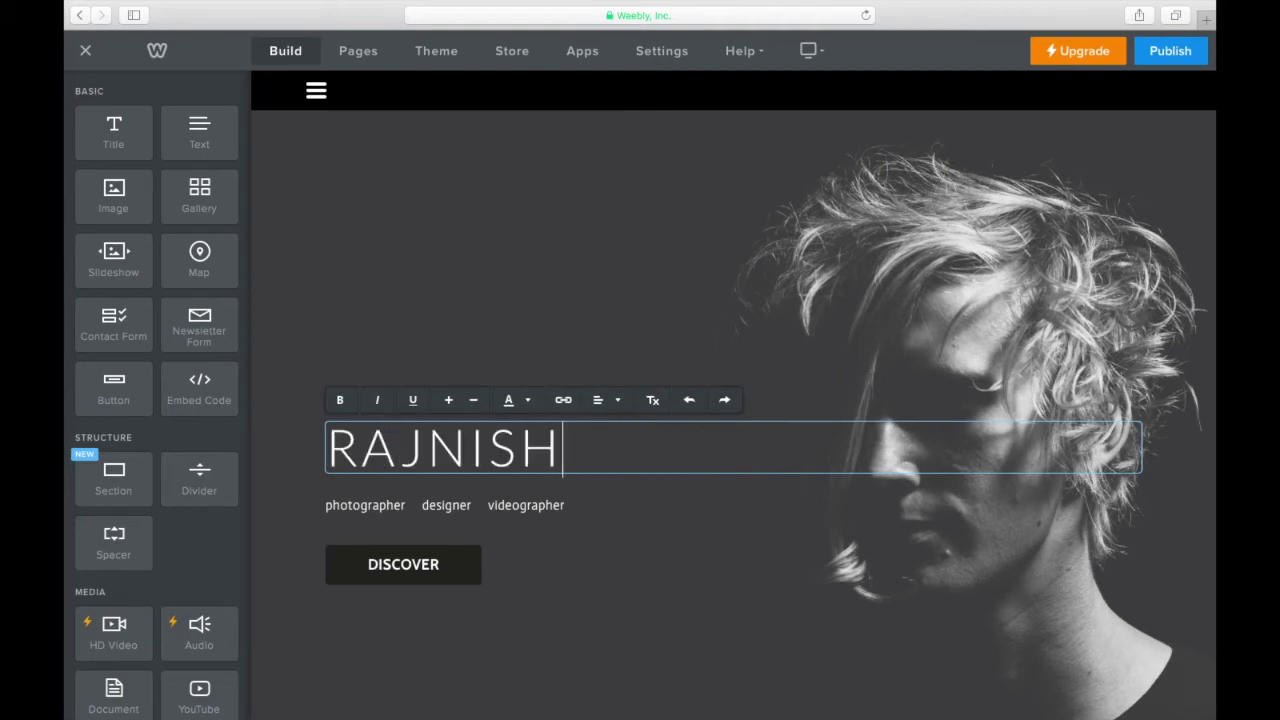
pyautogui.press('BackSpace')
pyautogui.press('BackSpace')
pyautogui.write('SH ')
pyautogui.write('KATHA')
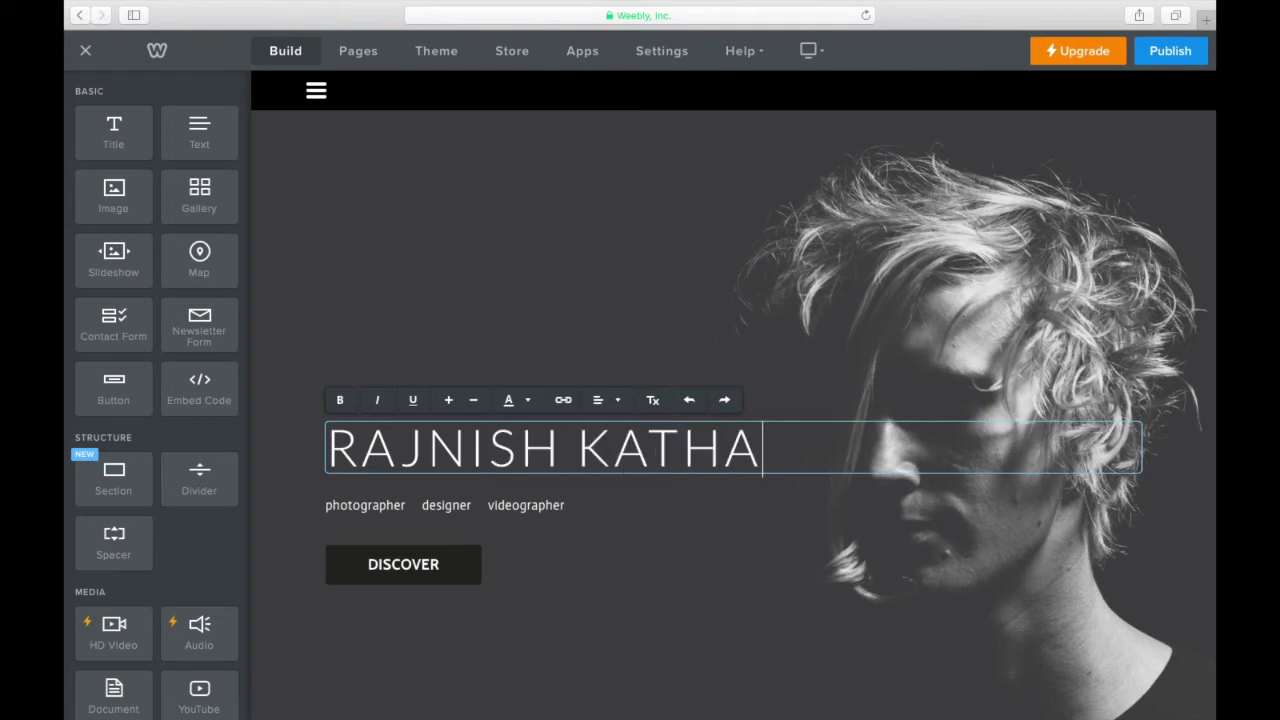
pyautogui.write('ROTIYA')
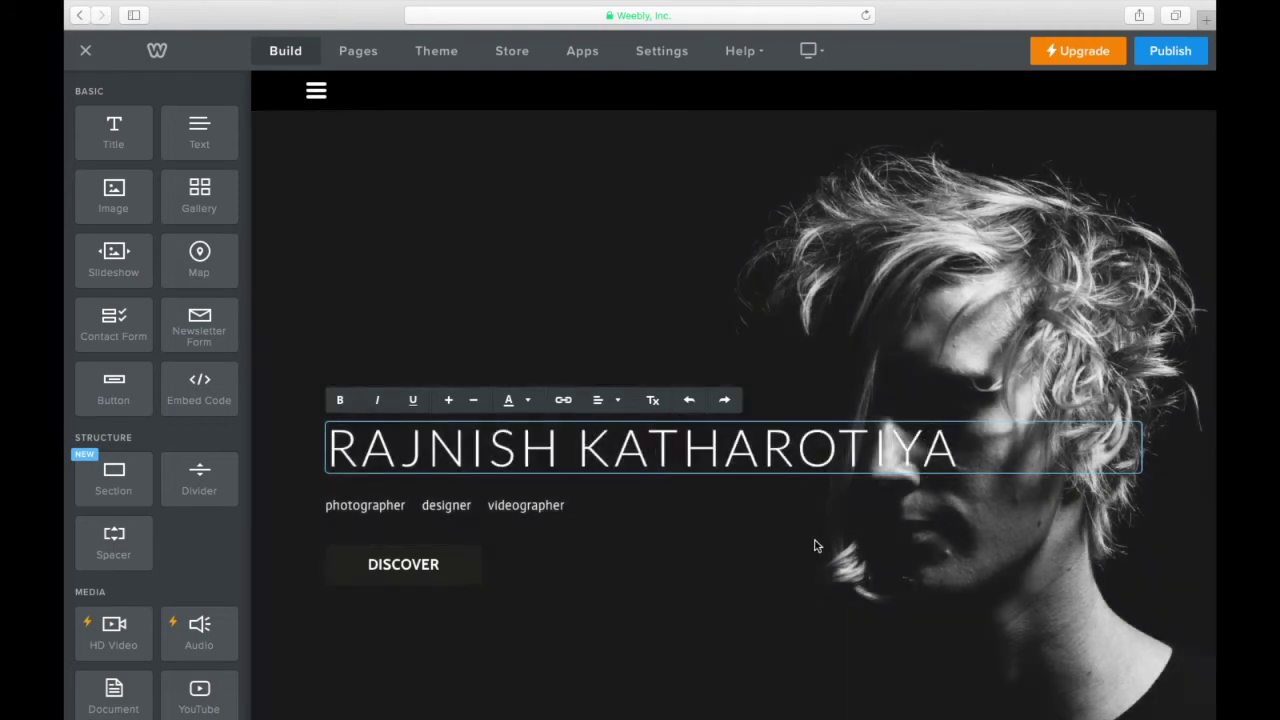
pyautogui.click(700, 516)
pyautogui.scroll(-5, 629, 551)
pyautogui.scroll(-5, 629, 551)
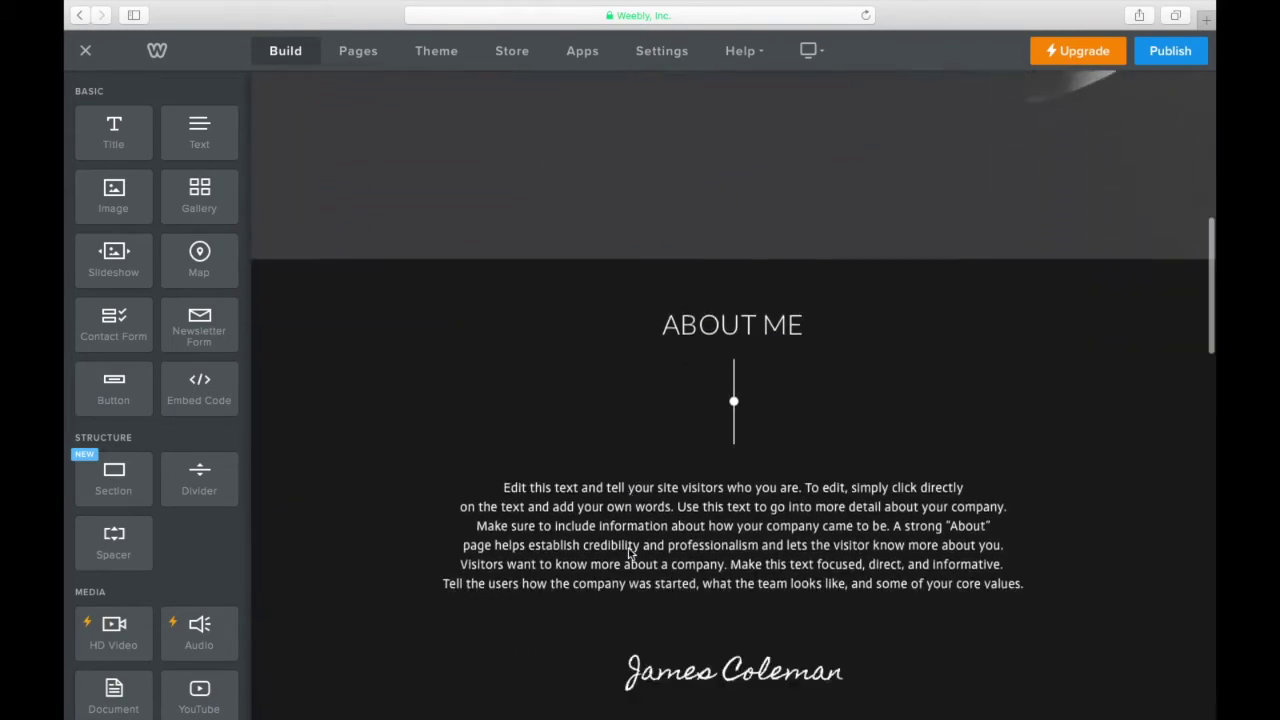
pyautogui.scroll(-3, 700, 400)
# Inspect the About Me paragraph and the signature image's settings.
pyautogui.doubleClick(699, 355)
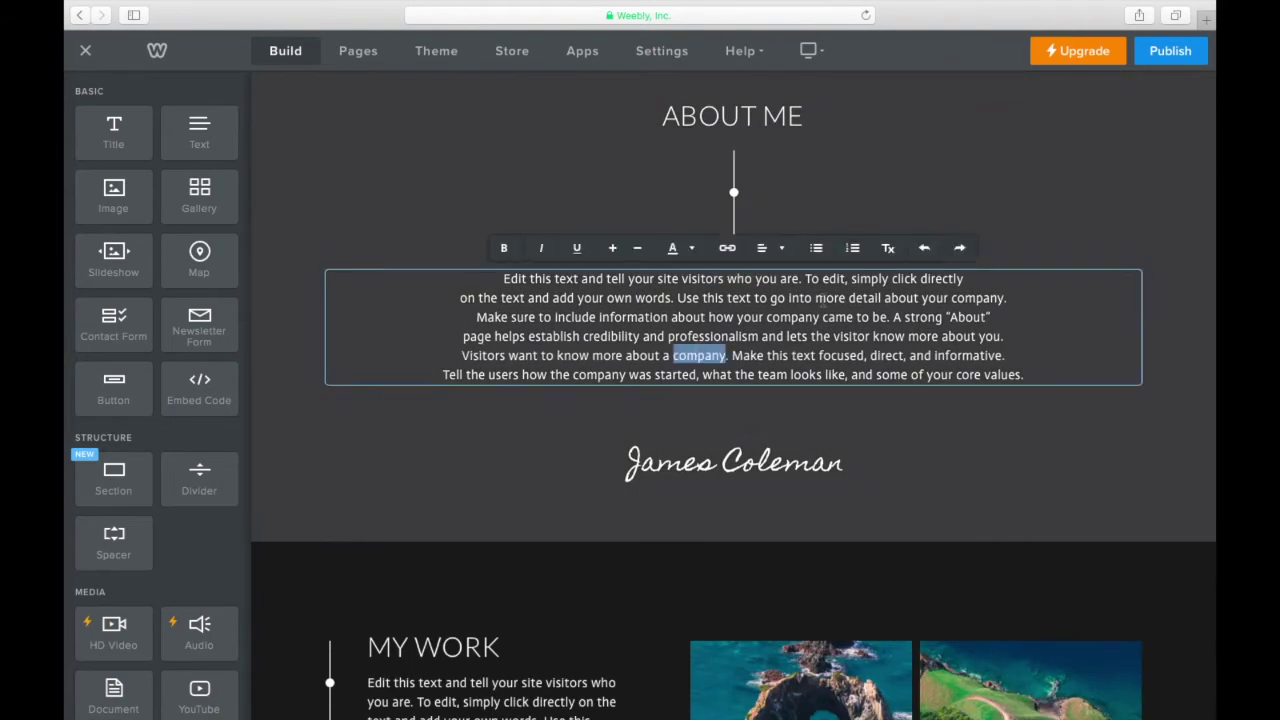
pyautogui.doubleClick(820, 297)
pyautogui.click(811, 346)
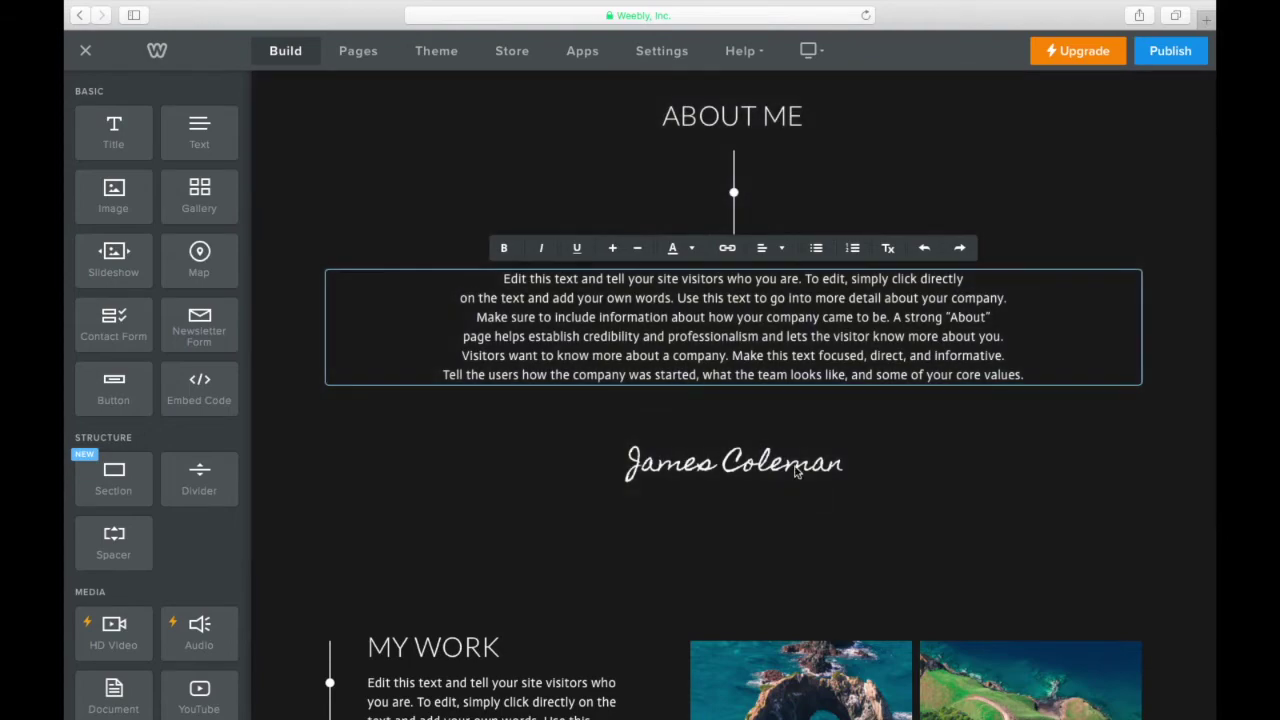
pyautogui.click(837, 474)
pyautogui.scroll(-10, 720, 500)
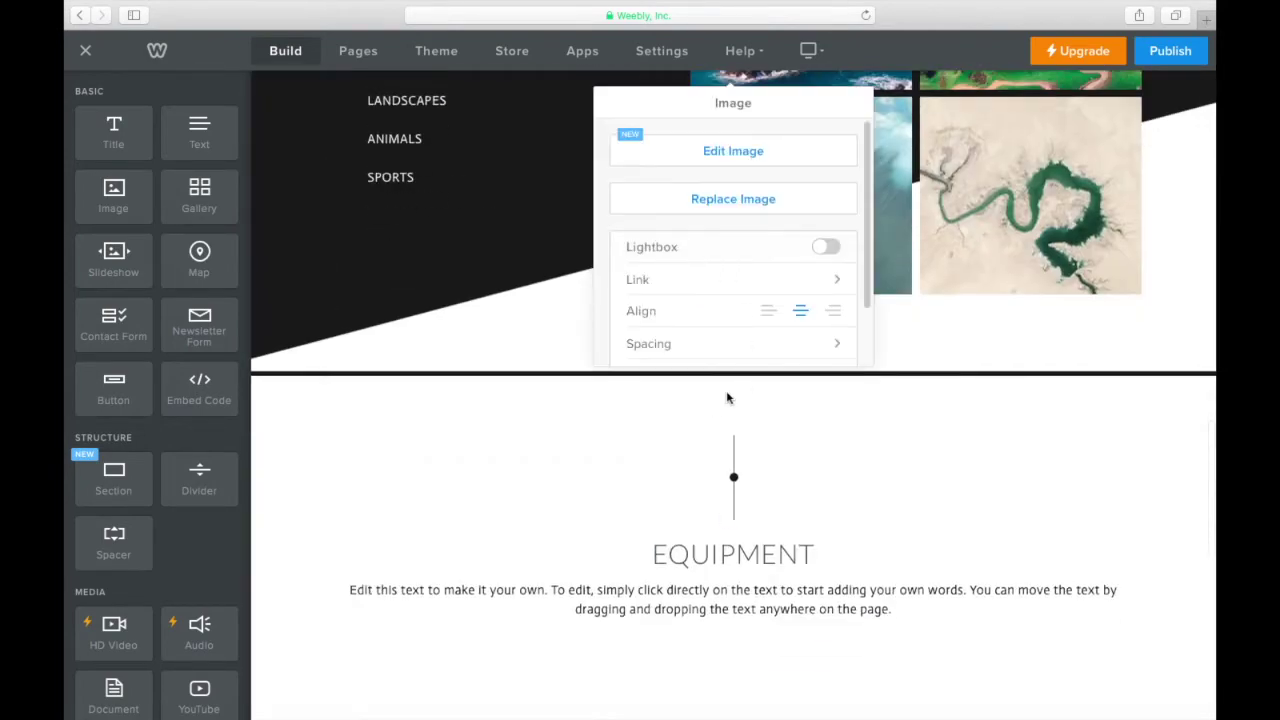
pyautogui.click(451, 314)
# Select the wave photo in the My Work gallery.
pyautogui.scroll(5, 451, 314)
pyautogui.scroll(-4, 451, 314)
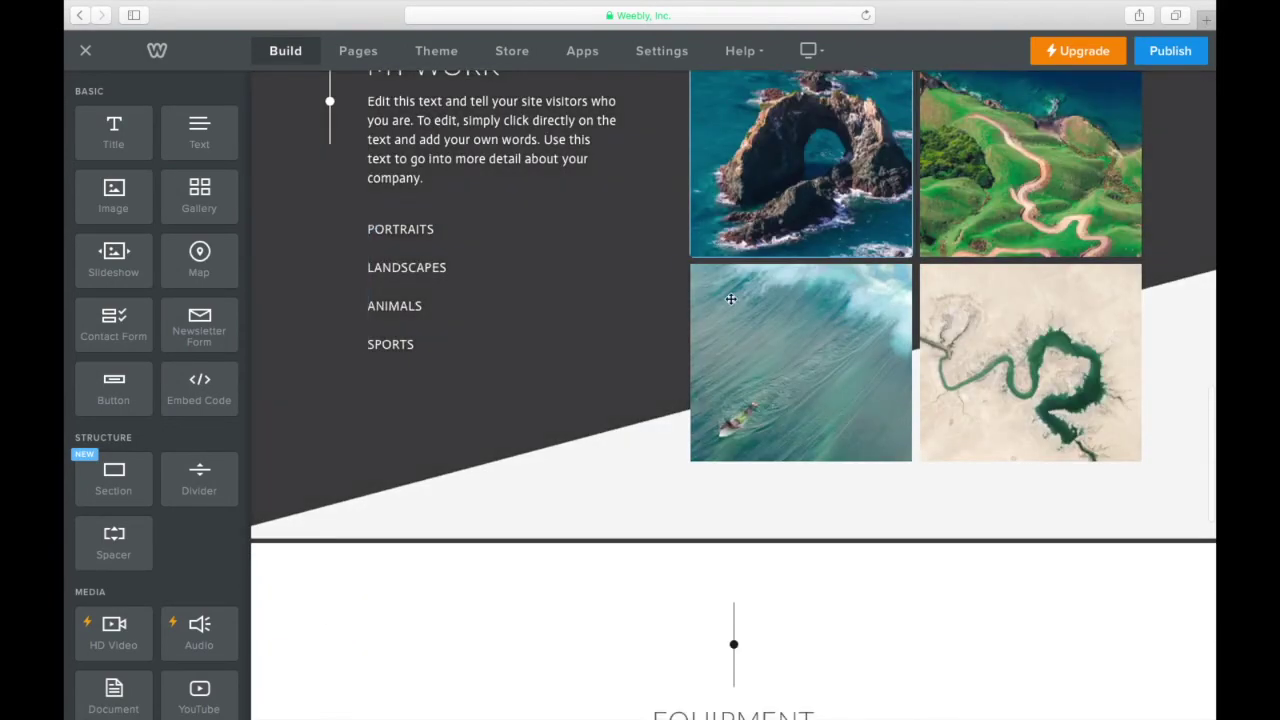
pyautogui.click(798, 400)
pyautogui.click(793, 490)
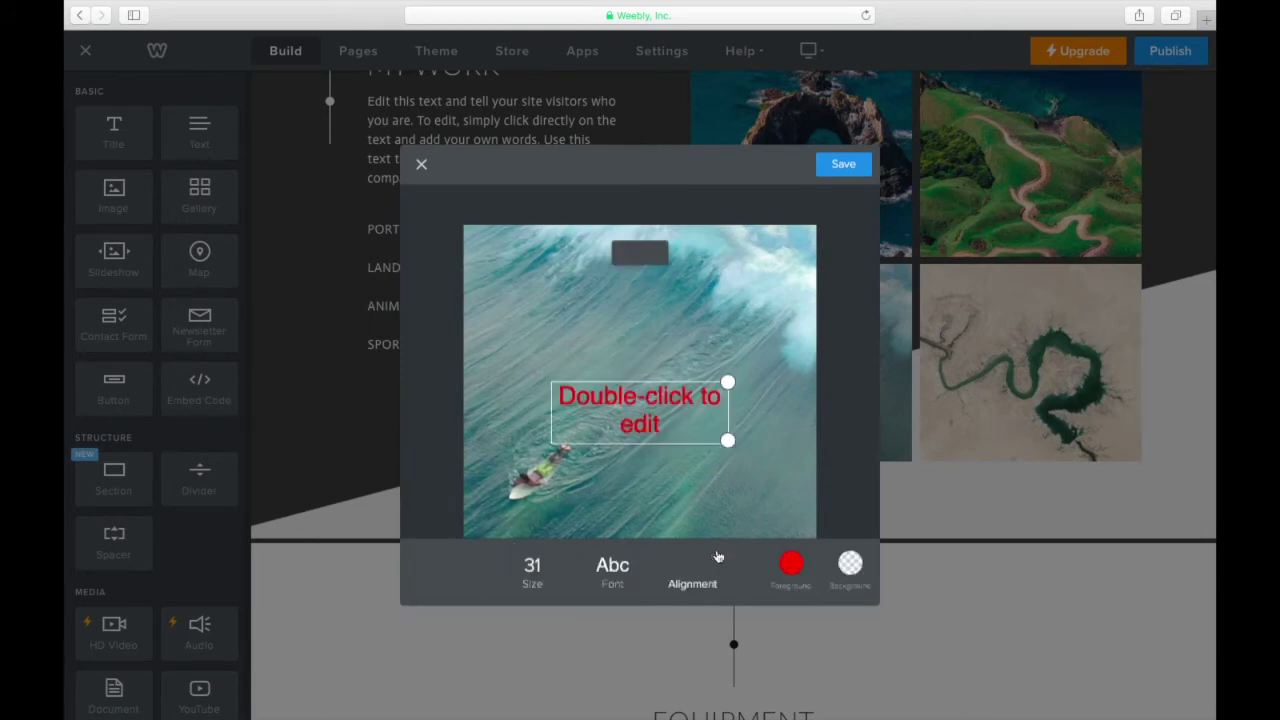
pyautogui.doubleClick(676, 424)
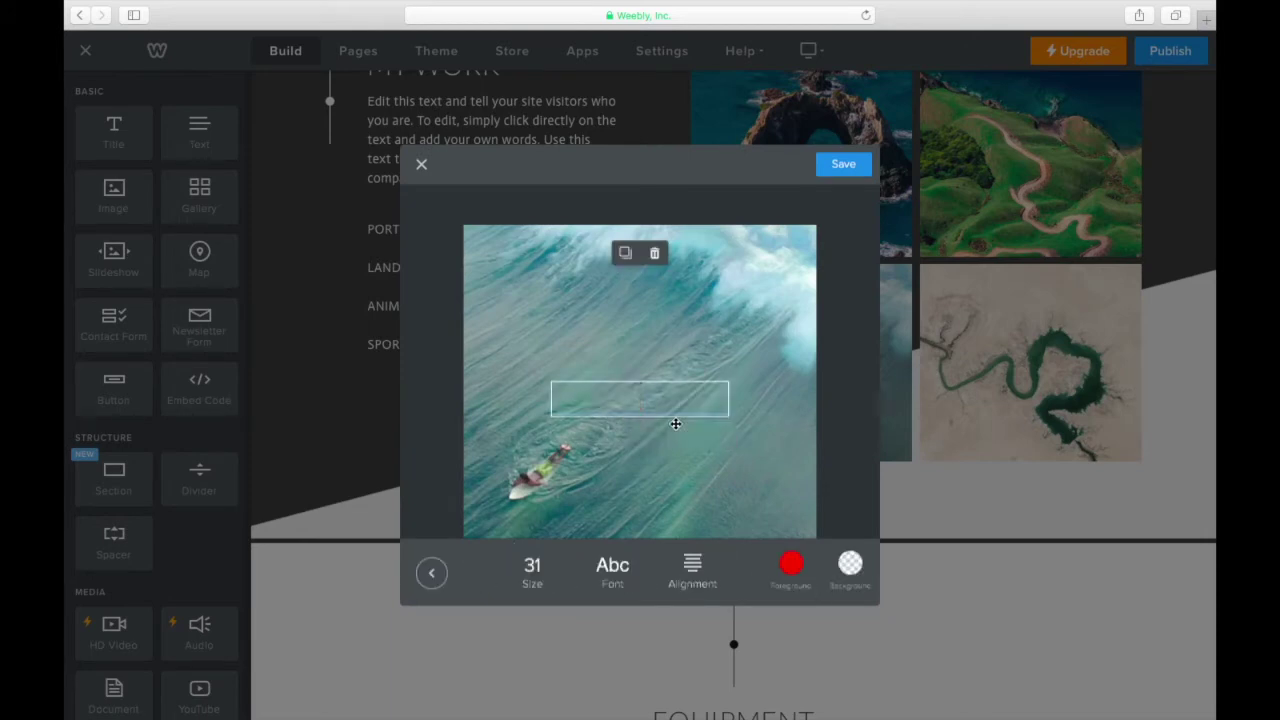
pyautogui.write('t')
pyautogui.click(540, 191)
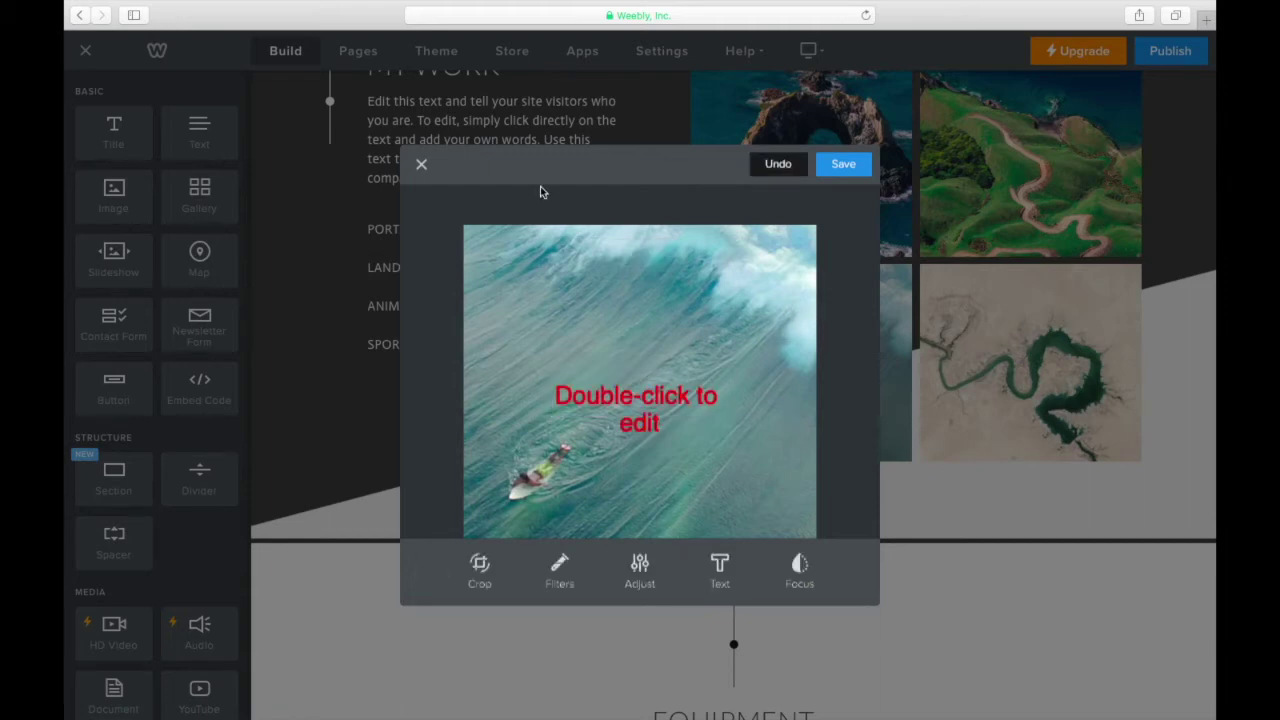
pyautogui.click(421, 165)
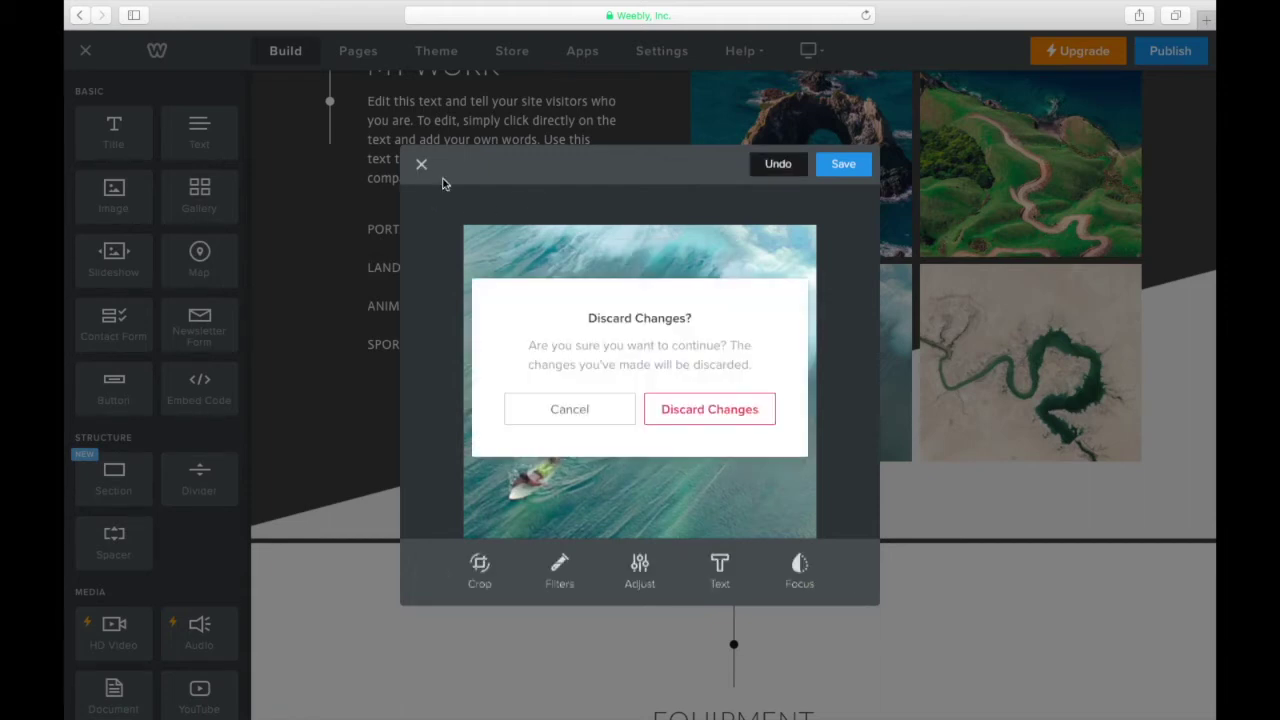
pyautogui.click(706, 409)
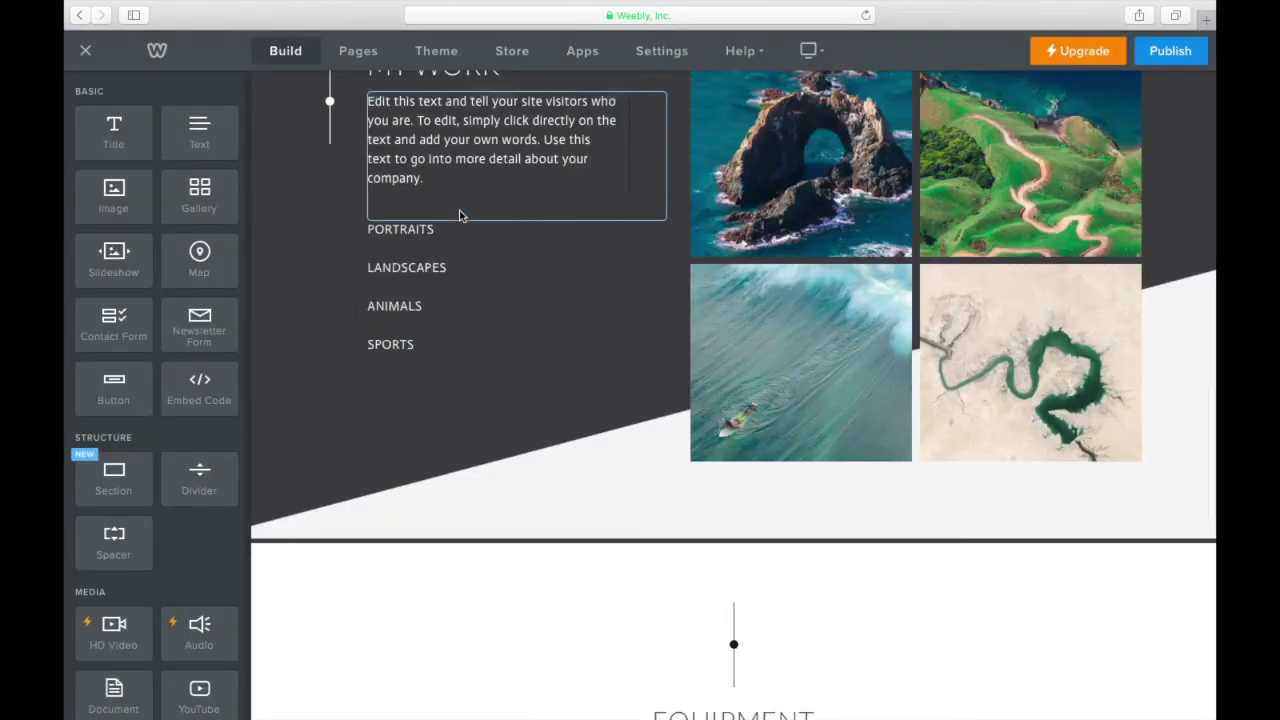
# Add a new text block to the header beside the subtitle row.
pyautogui.scroll(-15, 459, 212)
pyautogui.scroll(15, 459, 214)
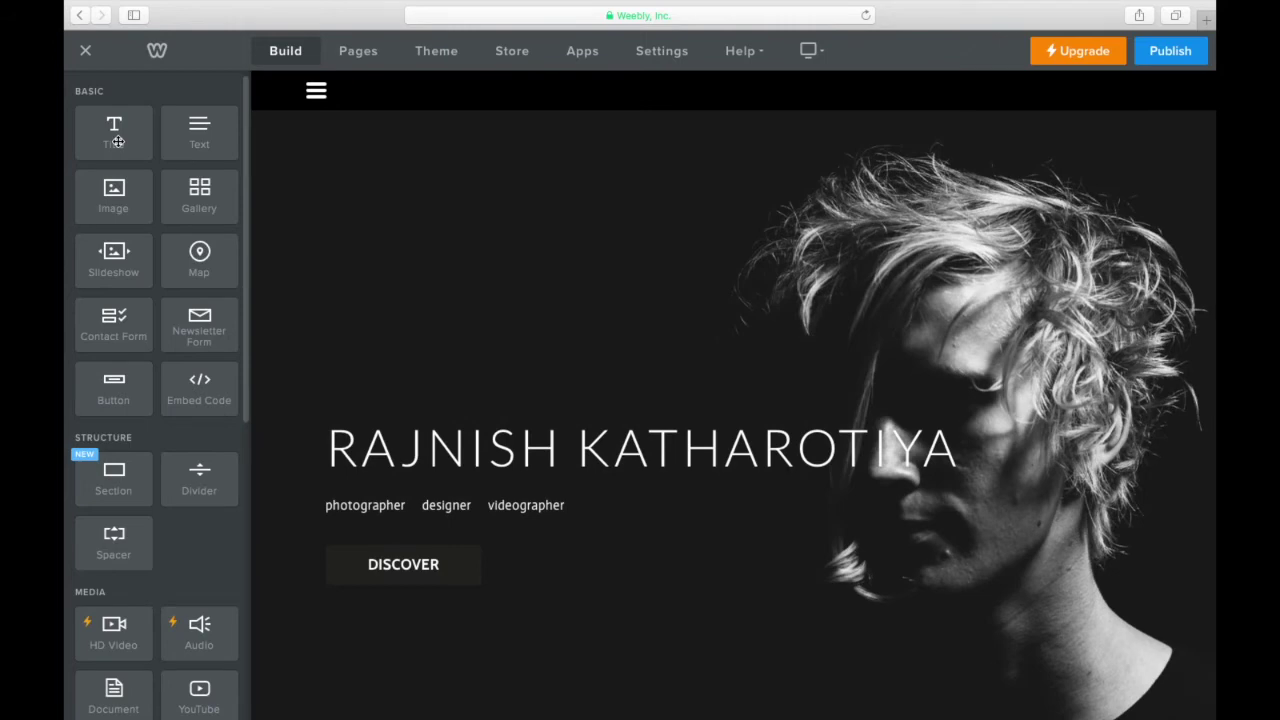
pyautogui.moveTo(183, 137)
pyautogui.mouseDown()
pyautogui.moveTo(400, 593)
pyautogui.moveTo(452, 529)
pyautogui.mouseUp()
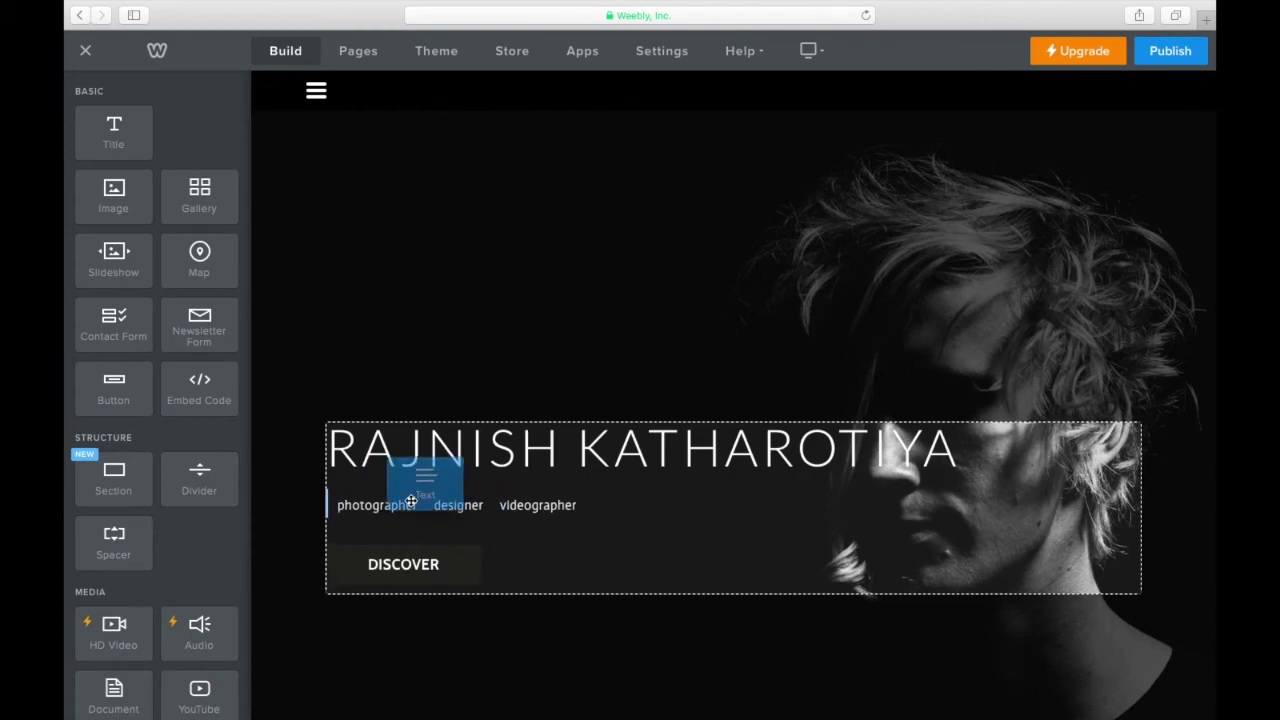
pyautogui.moveTo(452, 529); pyautogui.dragTo(410, 505)
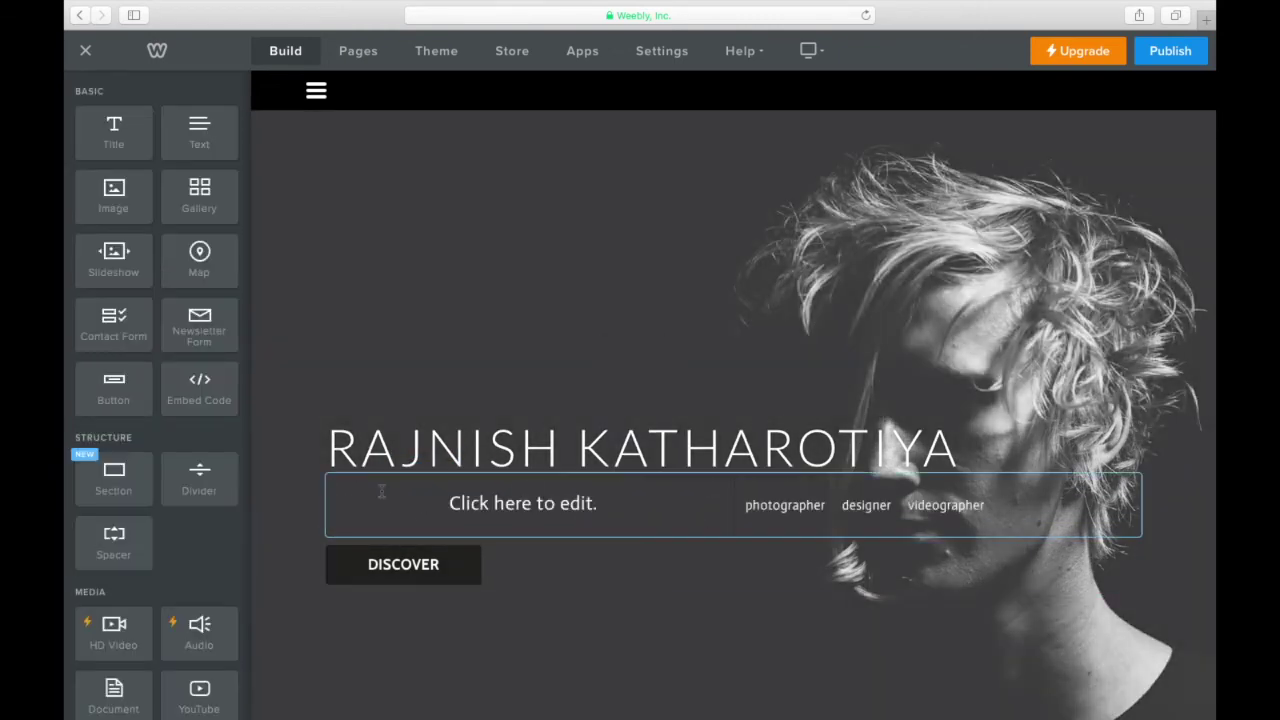
pyautogui.click(586, 510)
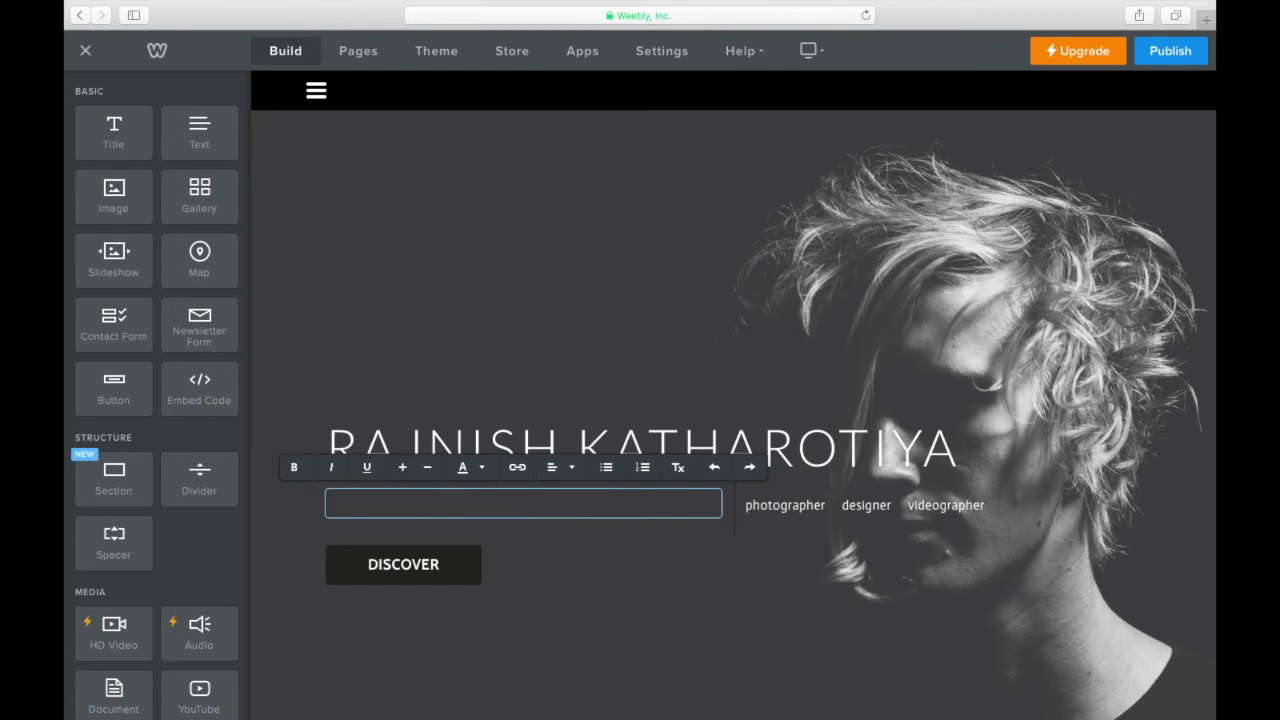
# Write 'Full Stack Web developer' in the new block and narrow its column.
pyautogui.write('Web')
pyautogui.write('De')
pyautogui.press('BackSpace')
pyautogui.press('BackSpace')
pyautogui.press('BackSpace')
pyautogui.press('BackSpace')
pyautogui.write('tack ')
pyautogui.write('we')
pyautogui.press('BackSpace')
pyautogui.press('BackSpace')
pyautogui.write('W')
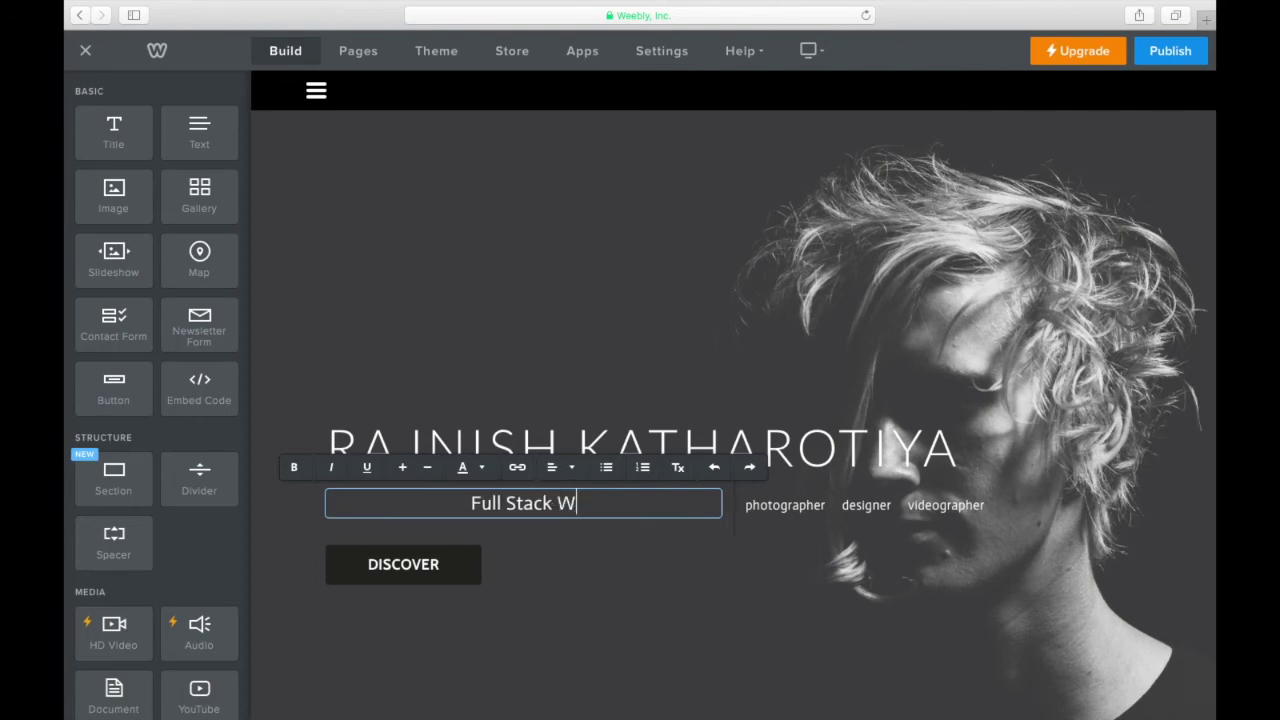
pyautogui.write('eb')
pyautogui.press('BackSpace')
pyautogui.press('BackSpace')
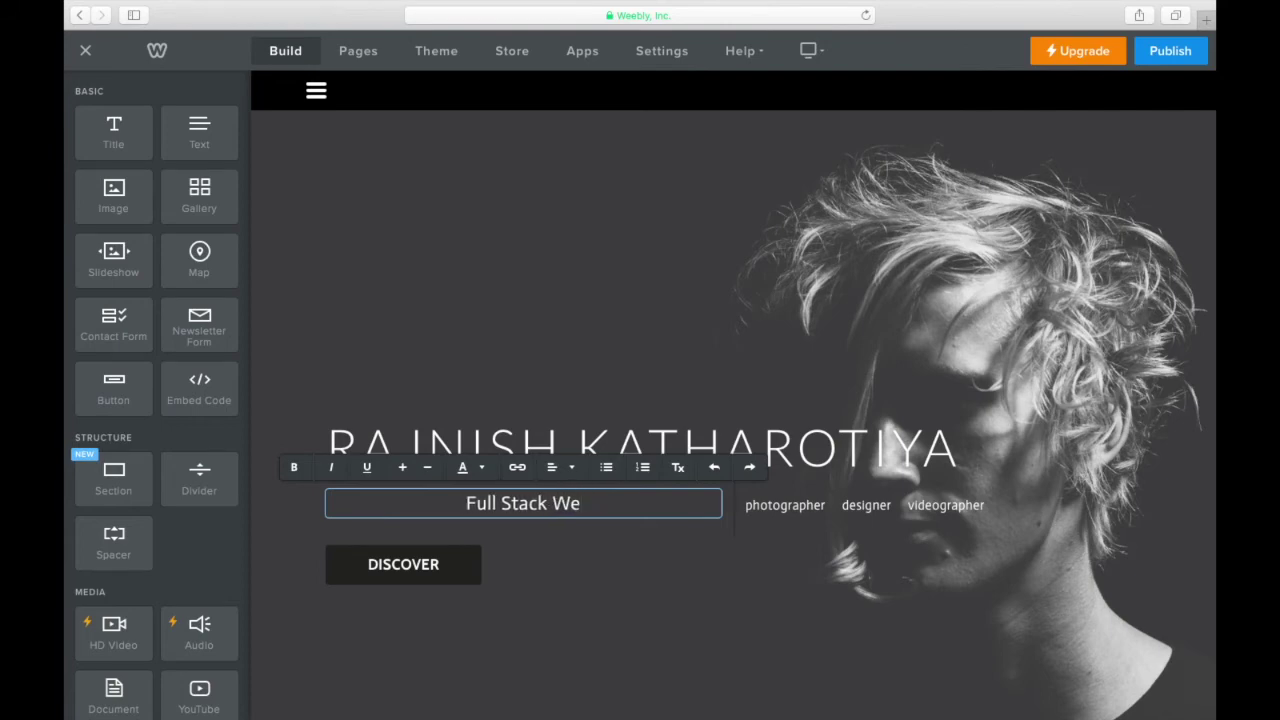
pyautogui.write('b De')
pyautogui.press('BackSpace')
pyautogui.press('BackSpace')
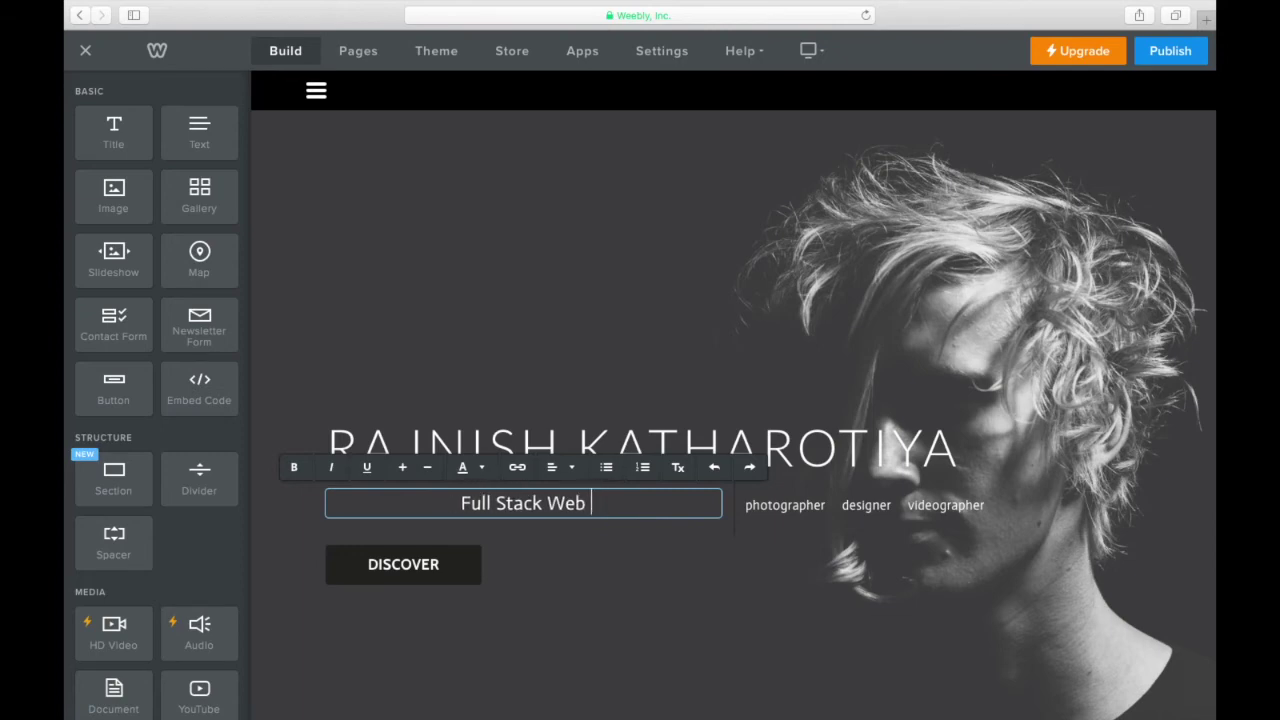
pyautogui.write('develop')
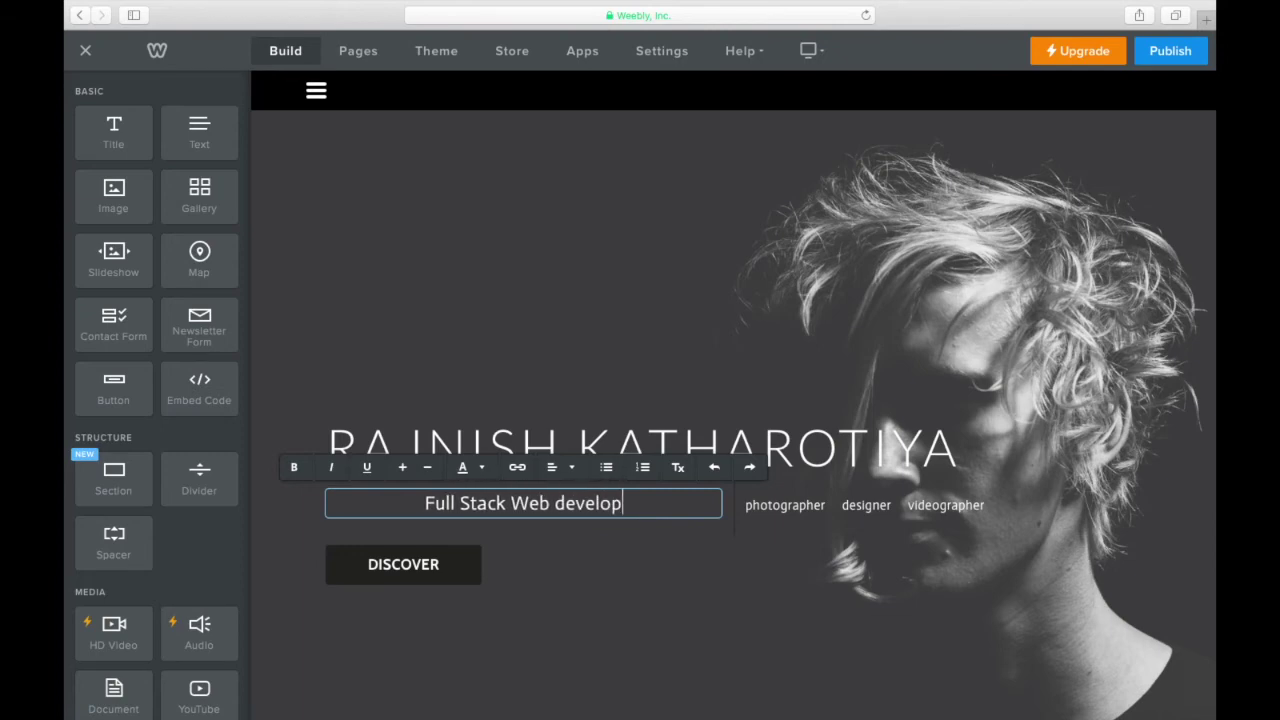
pyautogui.write('er')
pyautogui.click(649, 563)
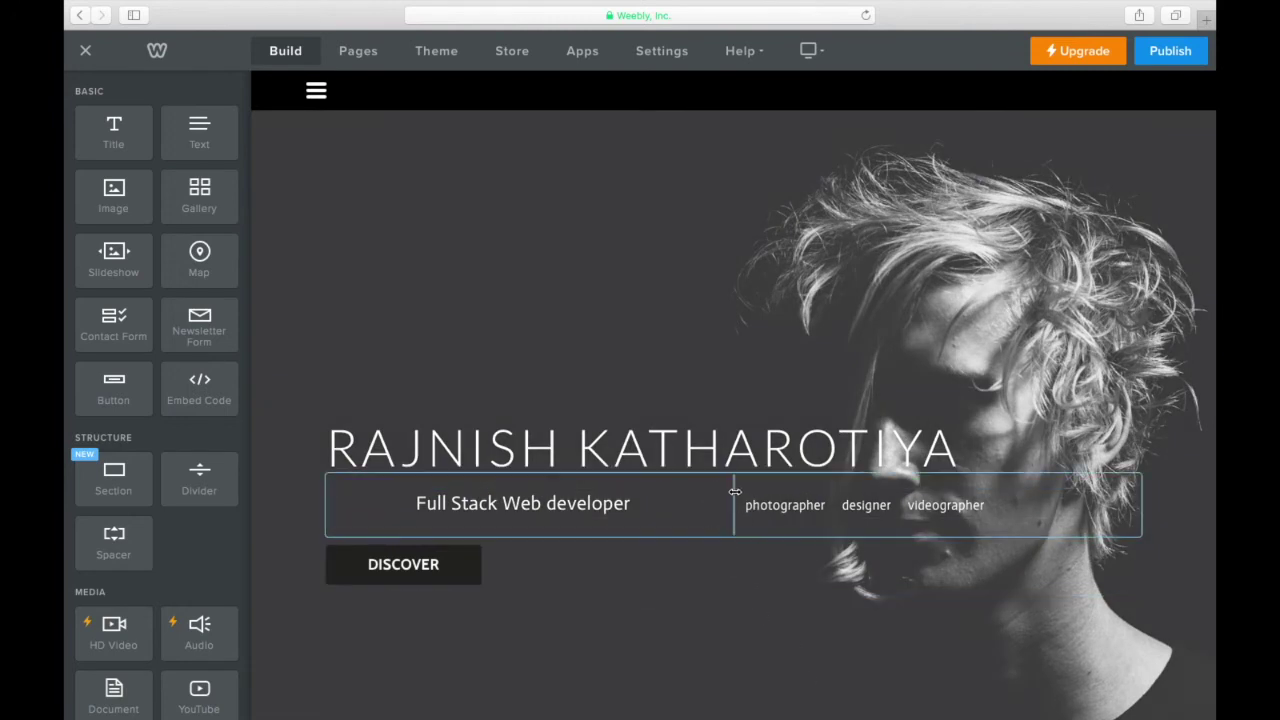
pyautogui.moveTo(734, 502); pyautogui.dragTo(586, 514)
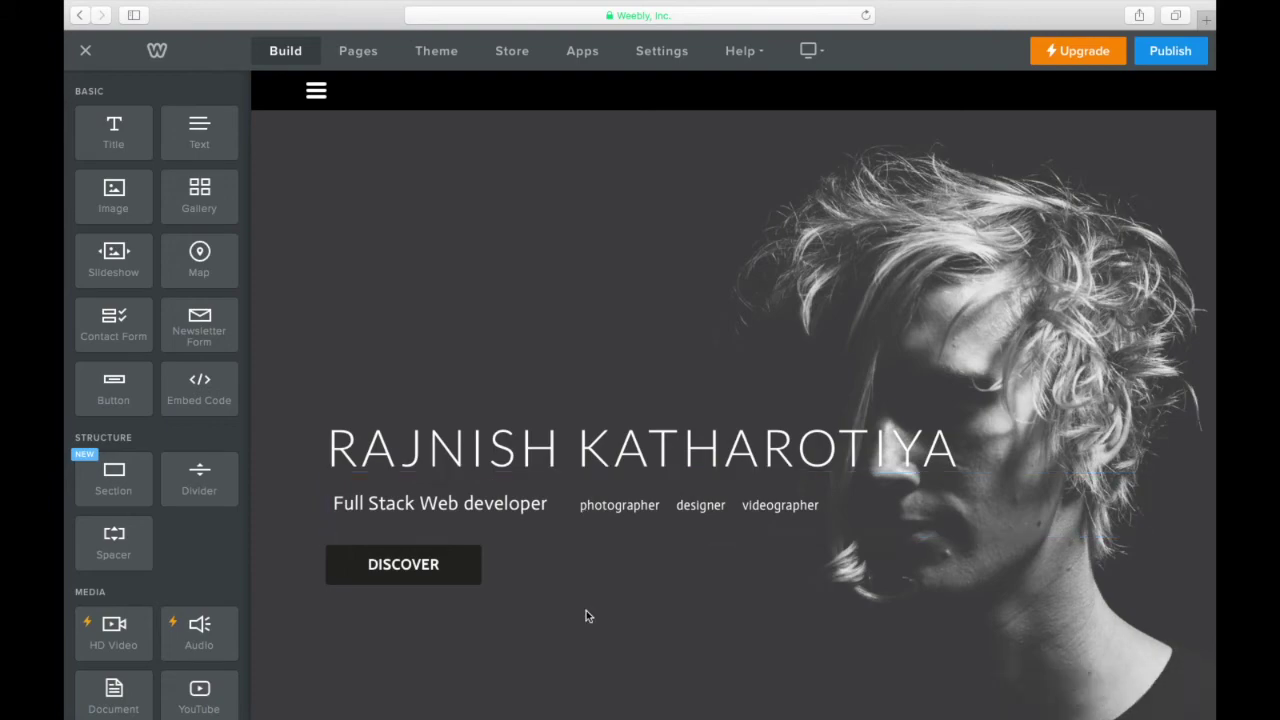
pyautogui.scroll(-5, 586, 614)
# Locate the equipment section, abandoning an accidental gallery drag.
pyautogui.scroll(3, 586, 616)
pyautogui.scroll(1, 586, 616)
pyautogui.scroll(3, 586, 616)
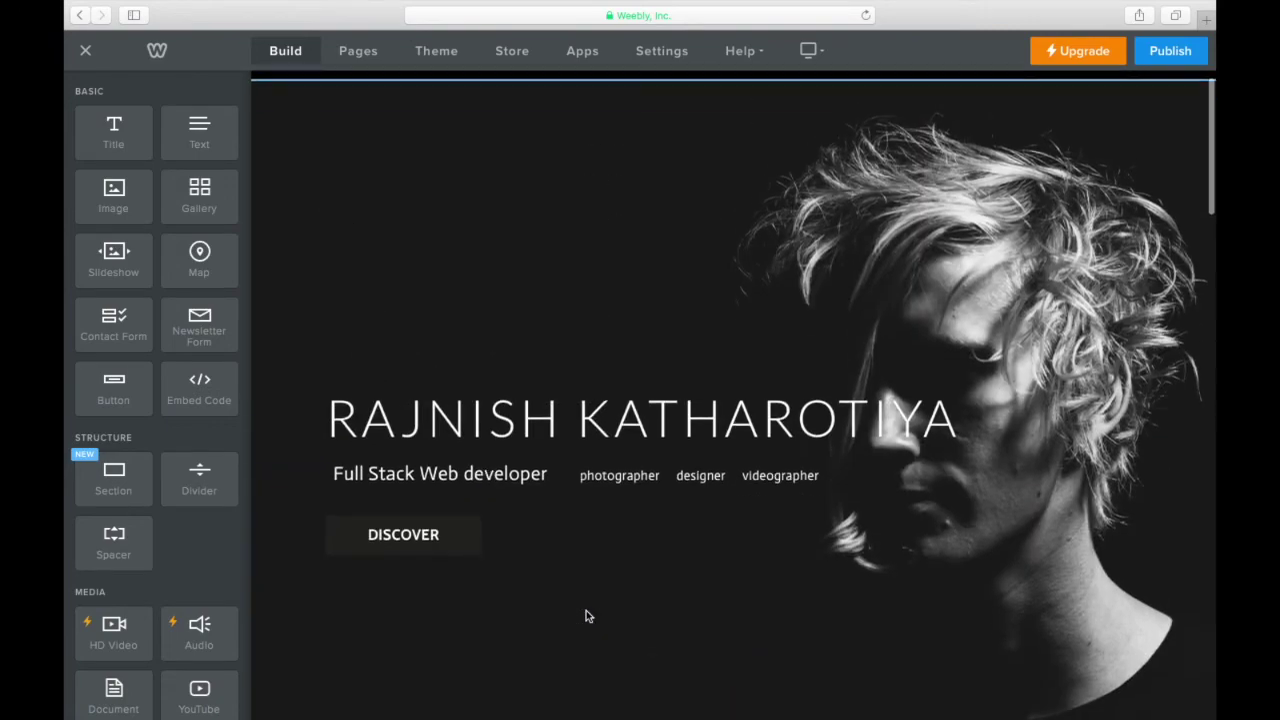
pyautogui.scroll(-2, 586, 616)
pyautogui.scroll(-5, 586, 616)
pyautogui.scroll(-4, 586, 616)
pyautogui.scroll(-10, 586, 616)
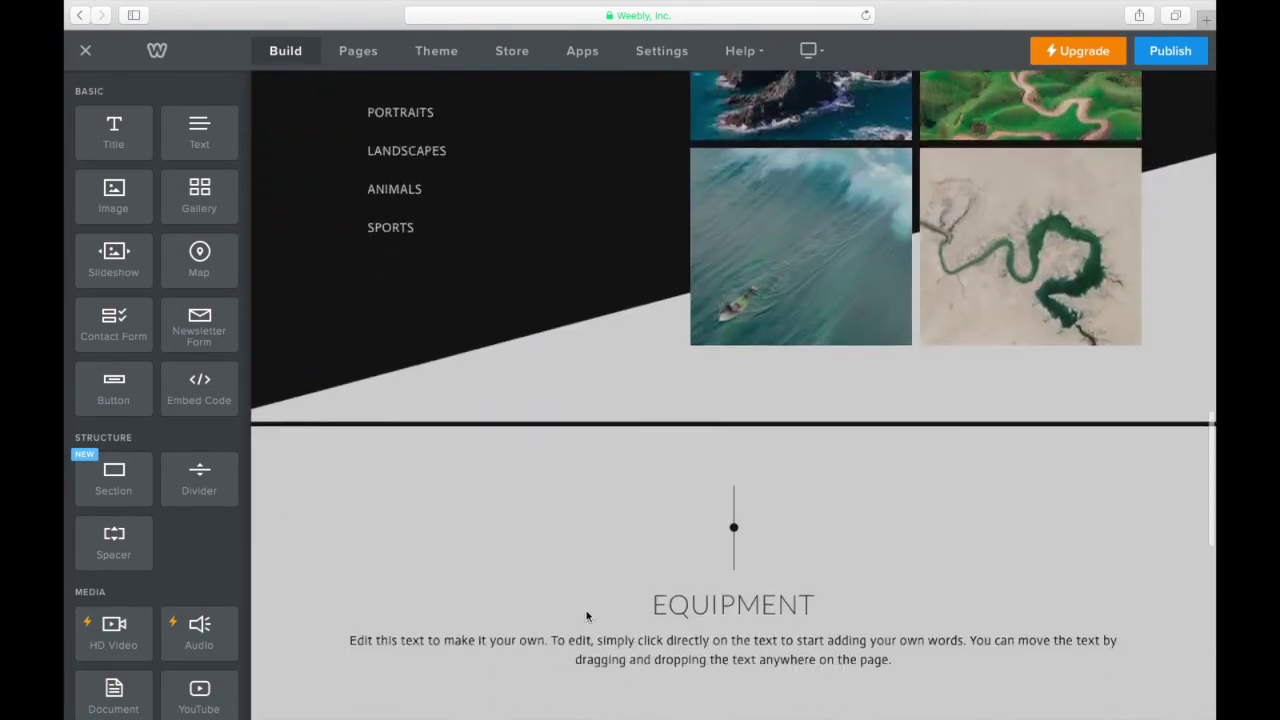
pyautogui.scroll(15, 586, 616)
pyautogui.scroll(1, 586, 616)
pyautogui.moveTo(212, 189)
pyautogui.mouseDown()
pyautogui.moveTo(316, 343)
pyautogui.moveTo(199, 212)
pyautogui.mouseUp()
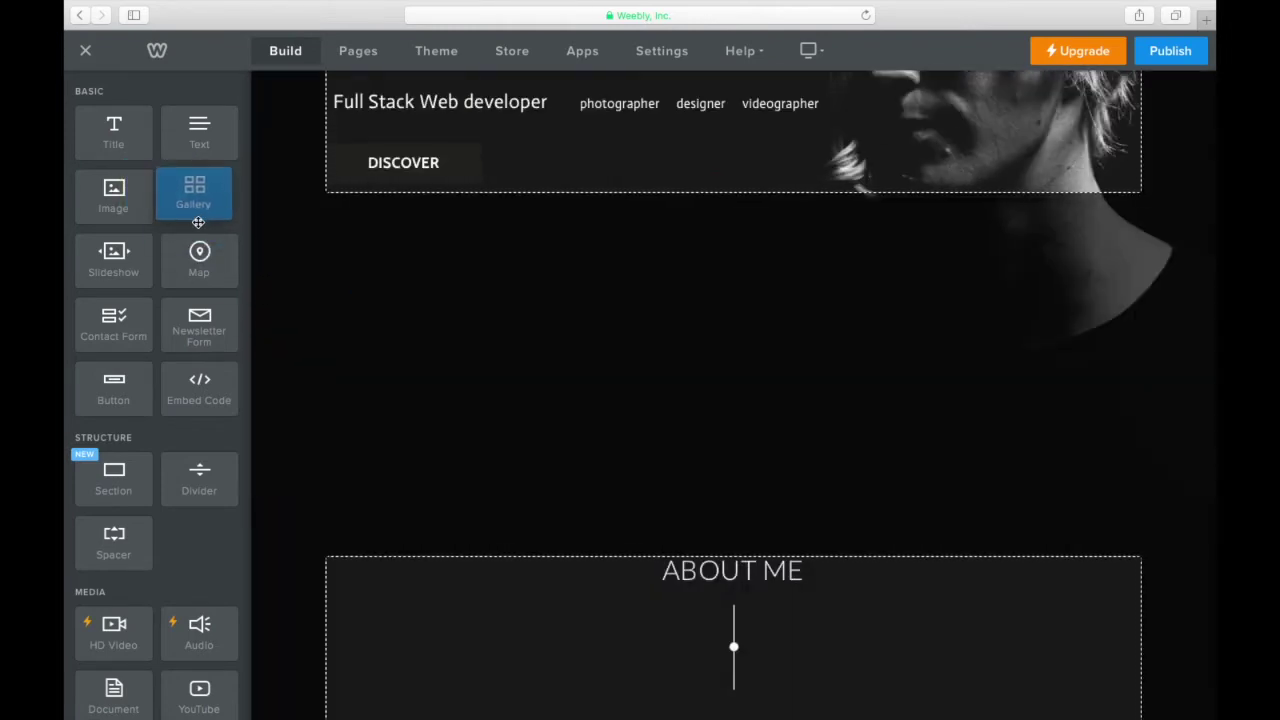
# Drop a Contact Form element onto the photographer image below the equipment list.
pyautogui.scroll(-2, 211, 443)
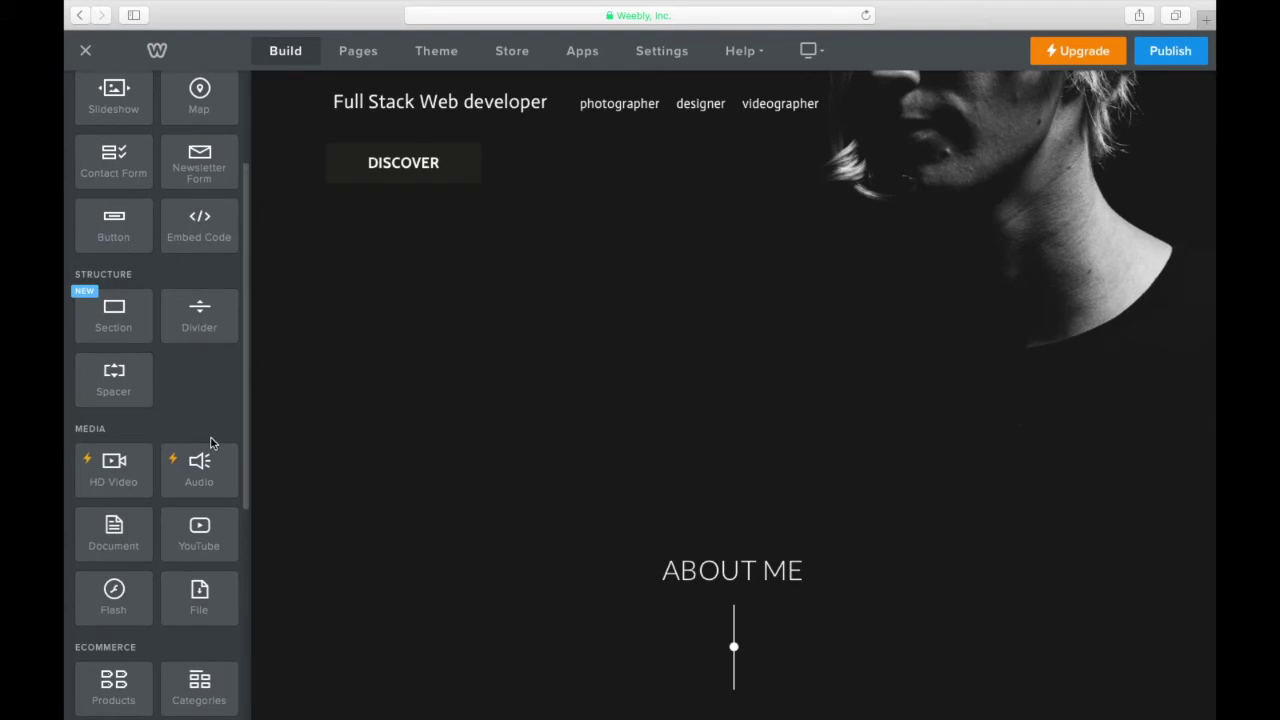
pyautogui.scroll(-5, 486, 591)
pyautogui.scroll(-5, 483, 593)
pyautogui.scroll(1, 483, 593)
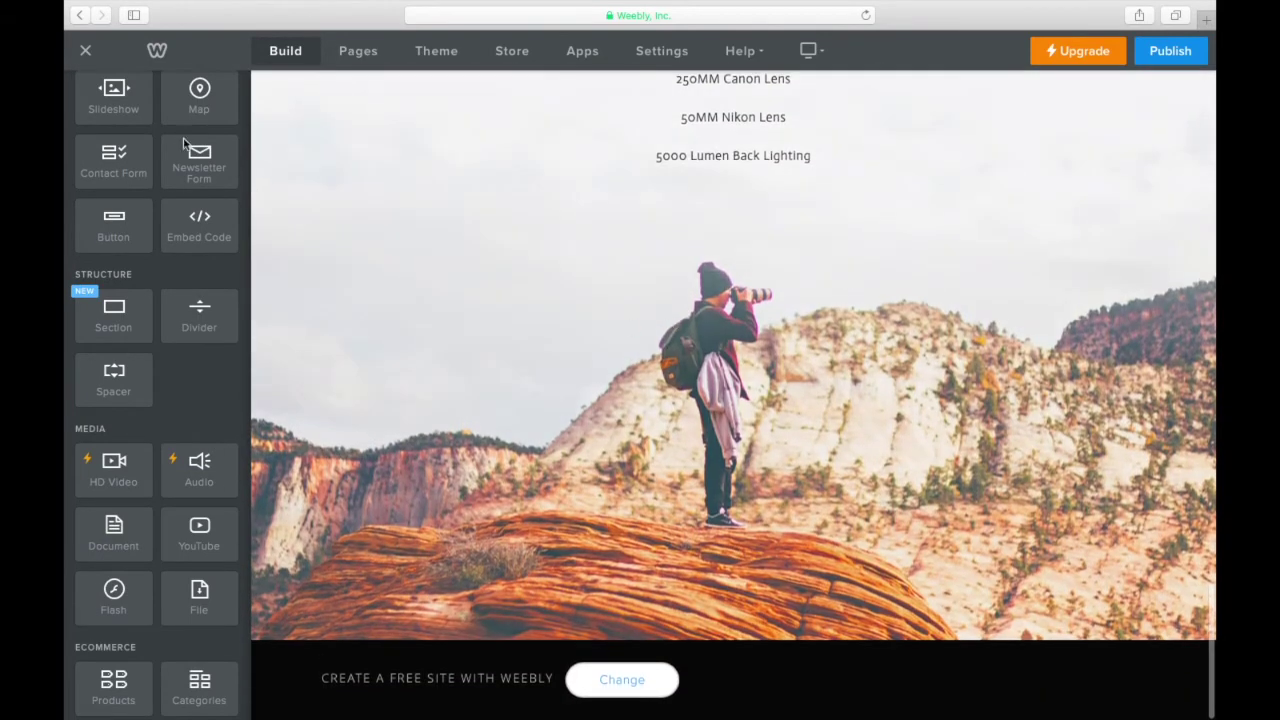
pyautogui.moveTo(120, 155); pyautogui.dragTo(597, 119)
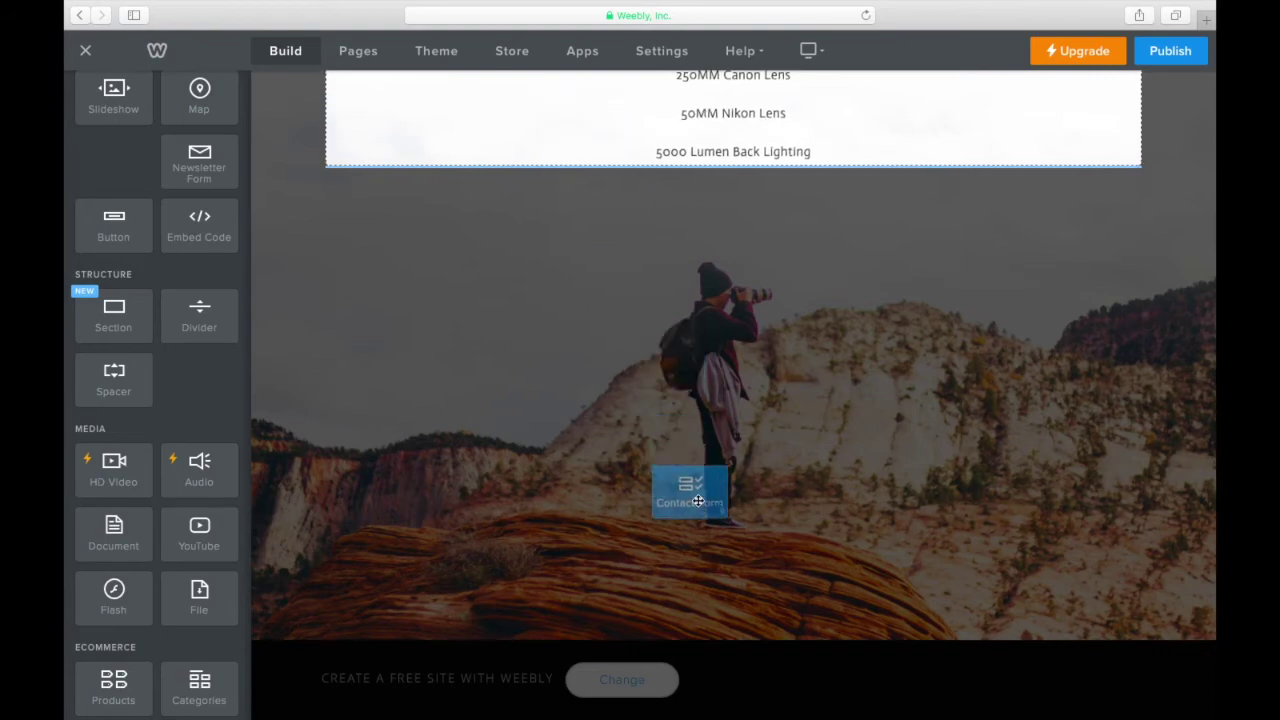
pyautogui.moveTo(597, 119); pyautogui.dragTo(695, 481)
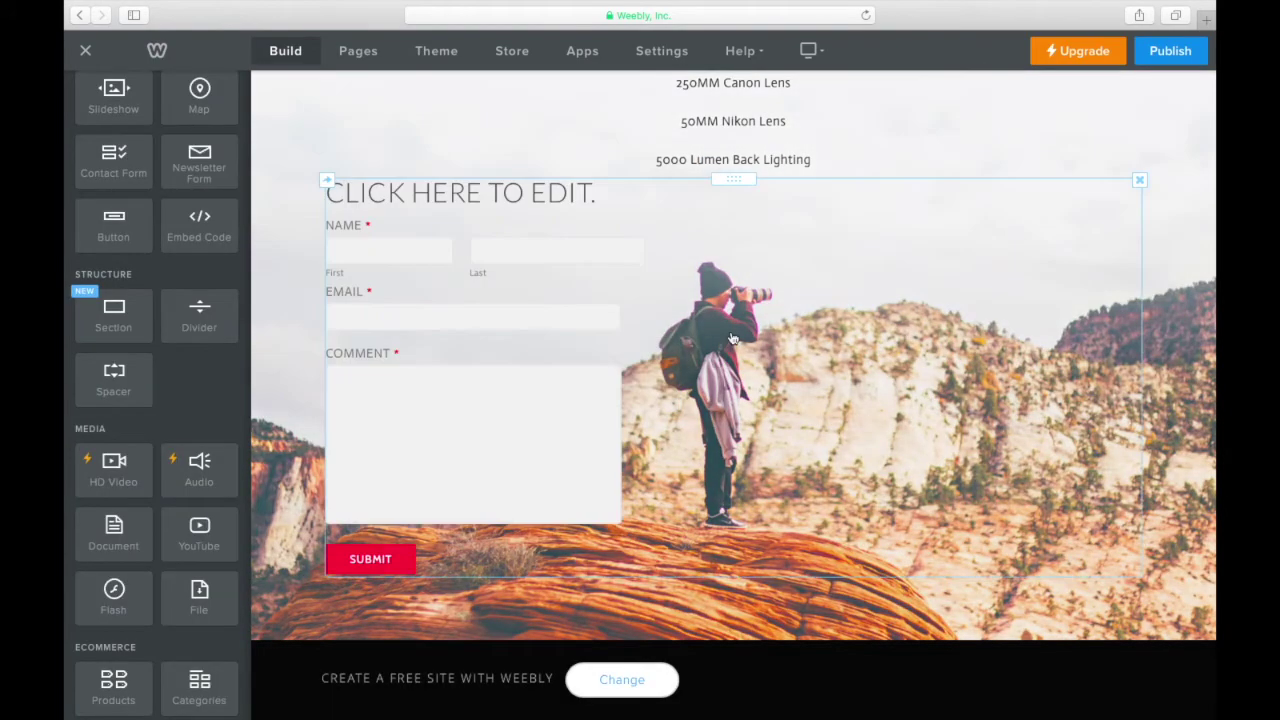
pyautogui.scroll(5, 572, 405)
pyautogui.scroll(-5, 572, 405)
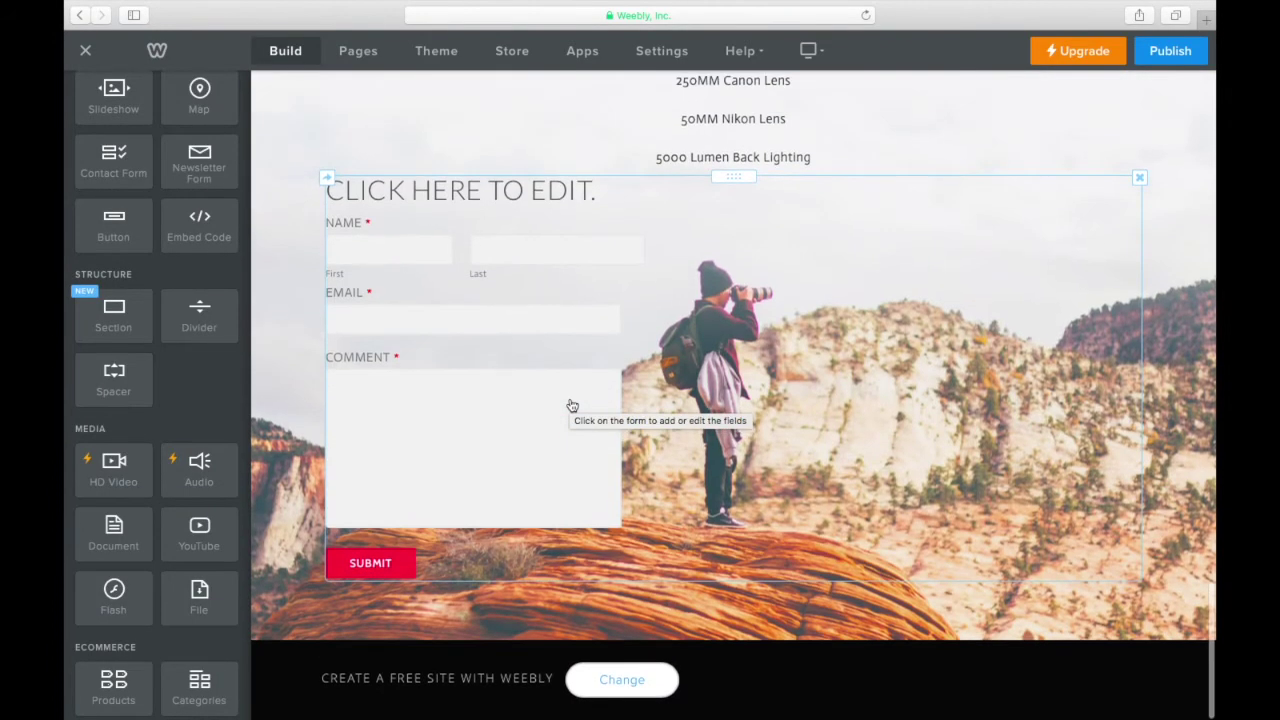
# Change the contact form's title to 'WORK WITH ME?'.
pyautogui.click(700, 515)
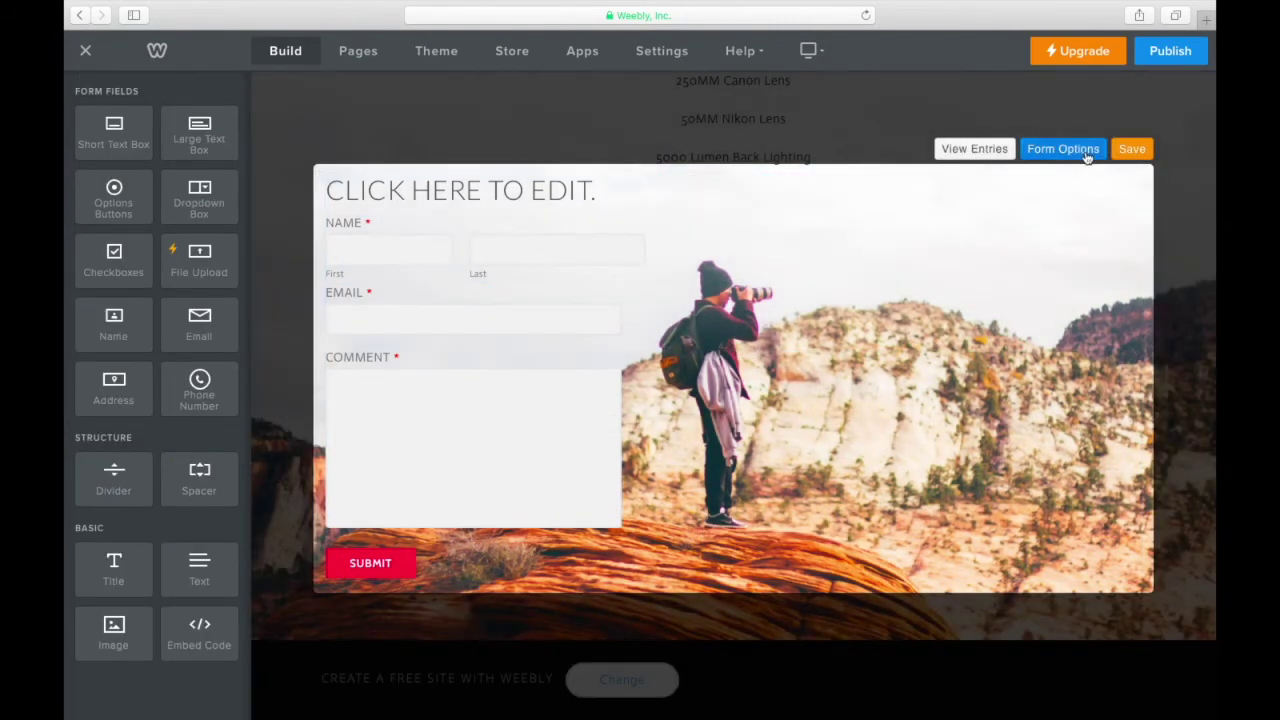
pyautogui.click(452, 192)
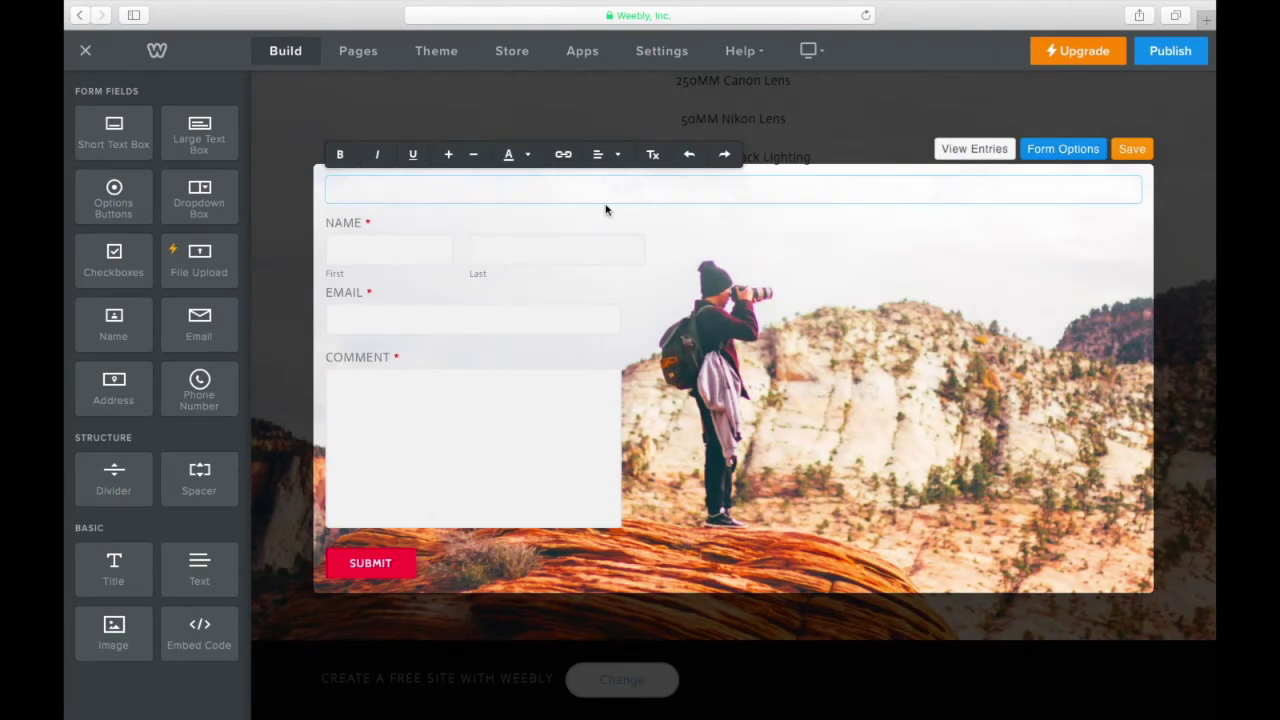
pyautogui.write('C')
pyautogui.write('O')
pyautogui.write('NTACT')
pyautogui.press('BackSpace')
pyautogui.press('BackSpace')
pyautogui.press('BackSpace')
pyautogui.press('BackSpace')
pyautogui.press('BackSpace')
pyautogui.press('BackSpace')
pyautogui.press('BackSpace')
pyautogui.write('W')
pyautogui.write('ORK W')
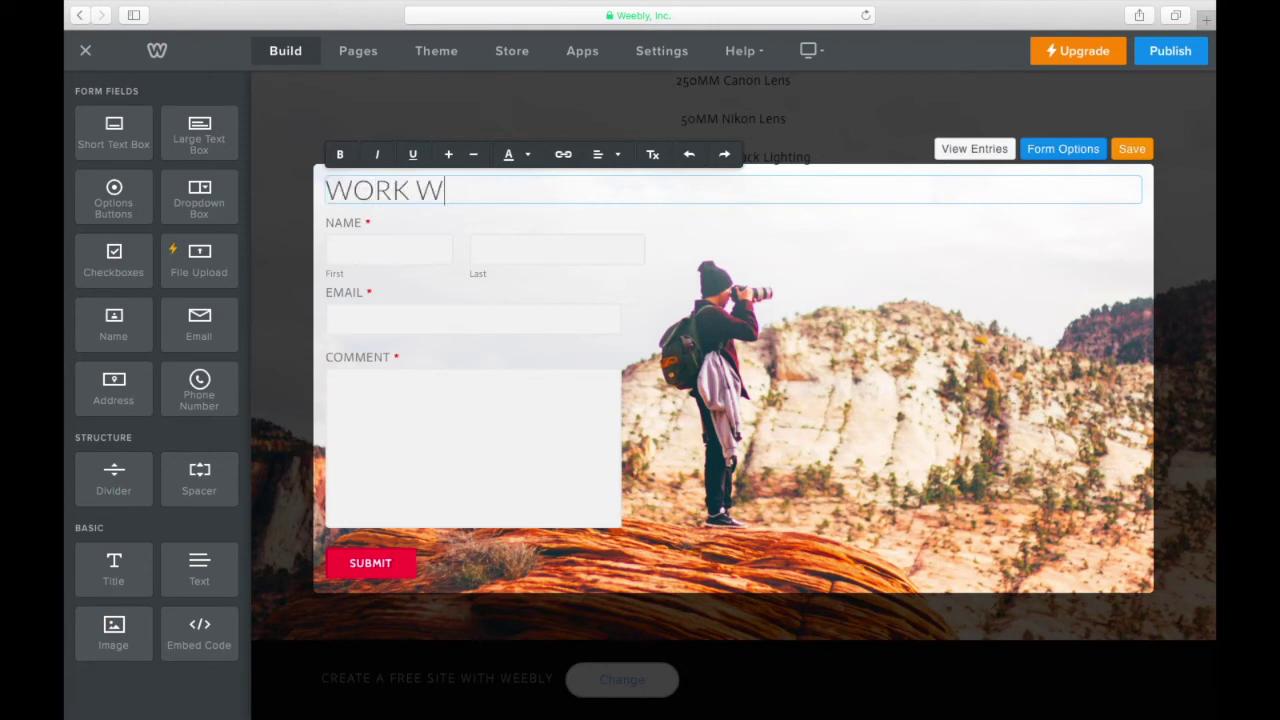
pyautogui.write('ITH ME')
pyautogui.click(803, 372)
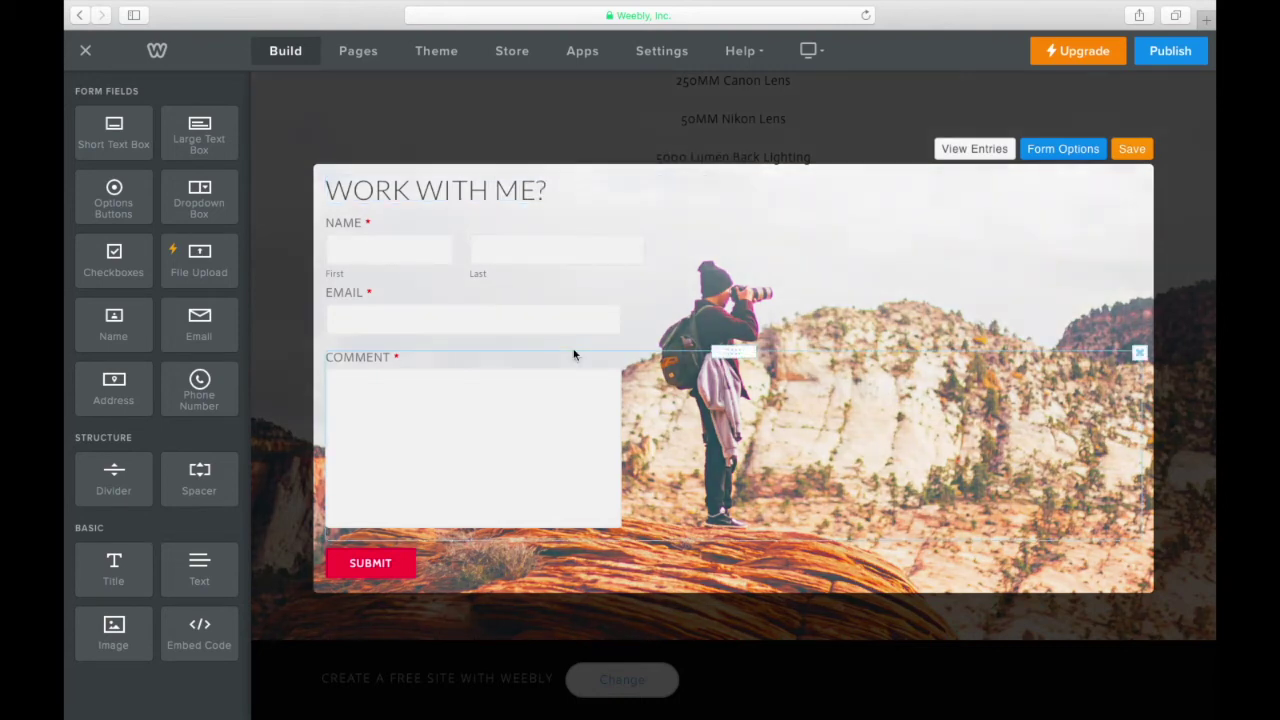
# Check the name field's settings, then leave form editing.
pyautogui.click(395, 251)
pyautogui.click(258, 494)
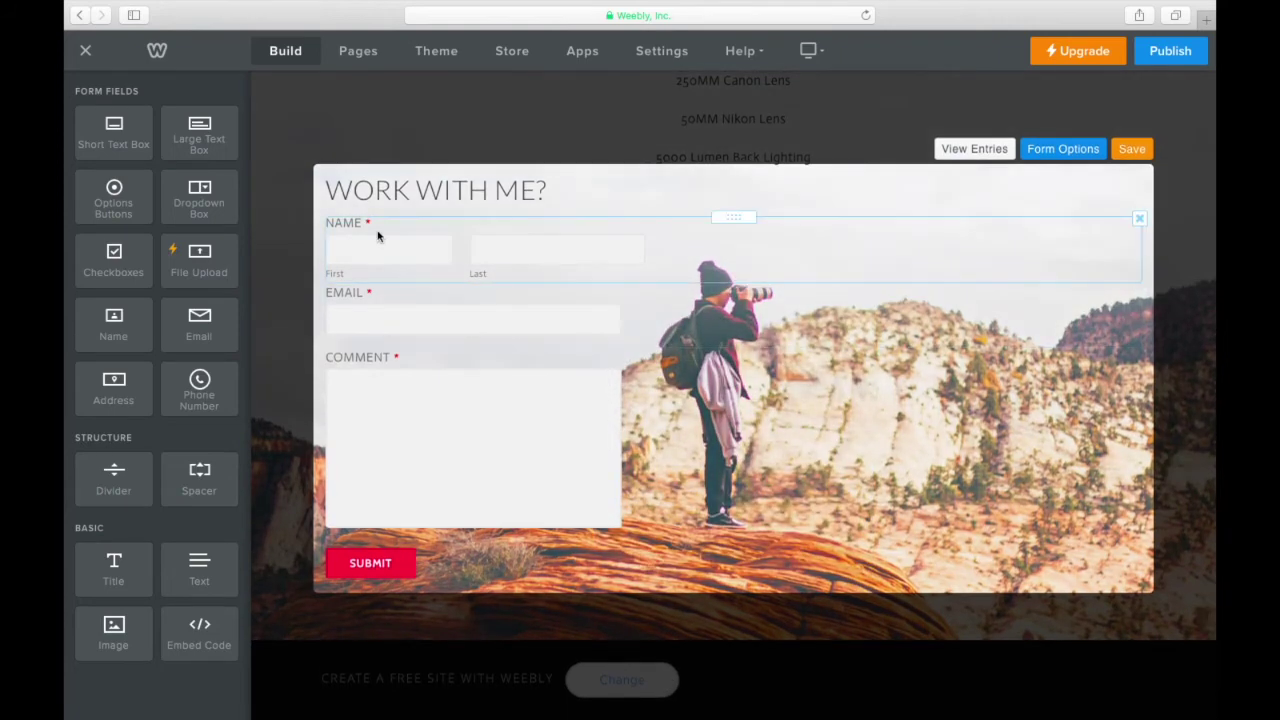
pyautogui.click(457, 140)
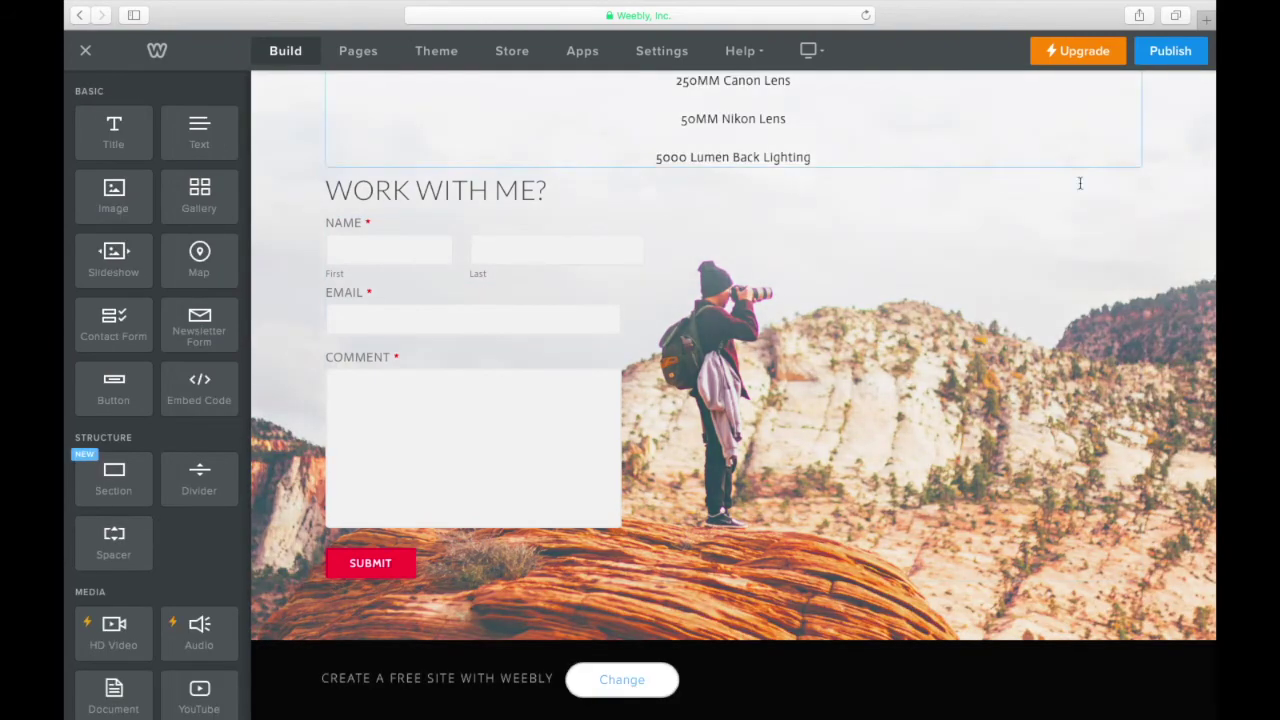
pyautogui.click(406, 134)
# Scroll up and back down the page to review the finished form.
pyautogui.scroll(2, 489, 411)
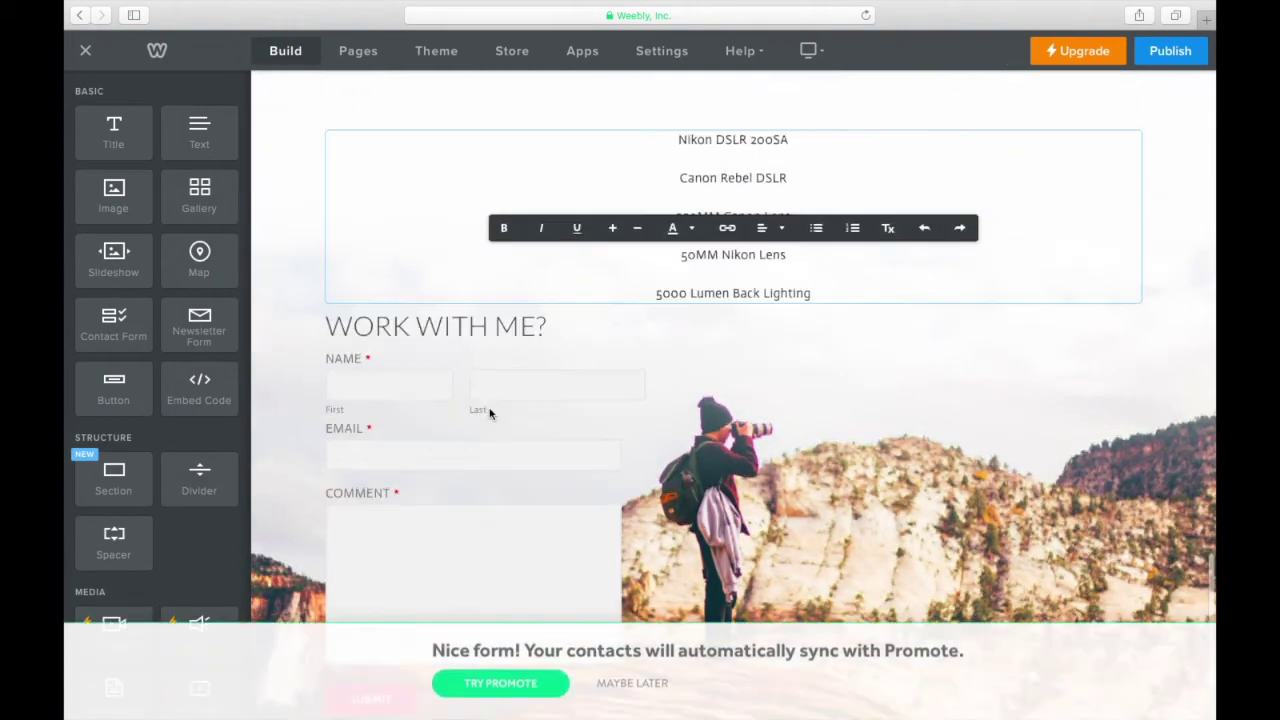
pyautogui.scroll(5, 489, 411)
pyautogui.scroll(5, 490, 413)
pyautogui.scroll(5, 490, 413)
pyautogui.scroll(2, 490, 413)
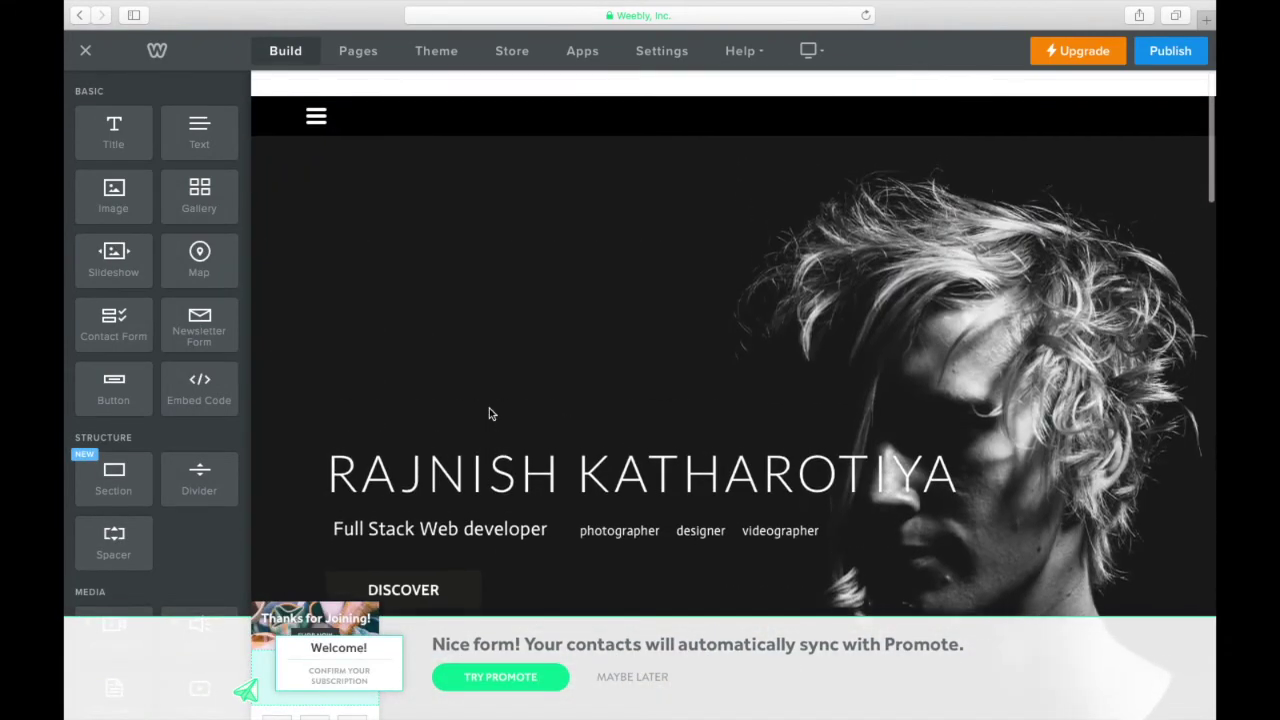
pyautogui.scroll(1, 490, 413)
pyautogui.scroll(-5, 489, 411)
pyautogui.scroll(-5, 489, 411)
pyautogui.scroll(-5, 489, 411)
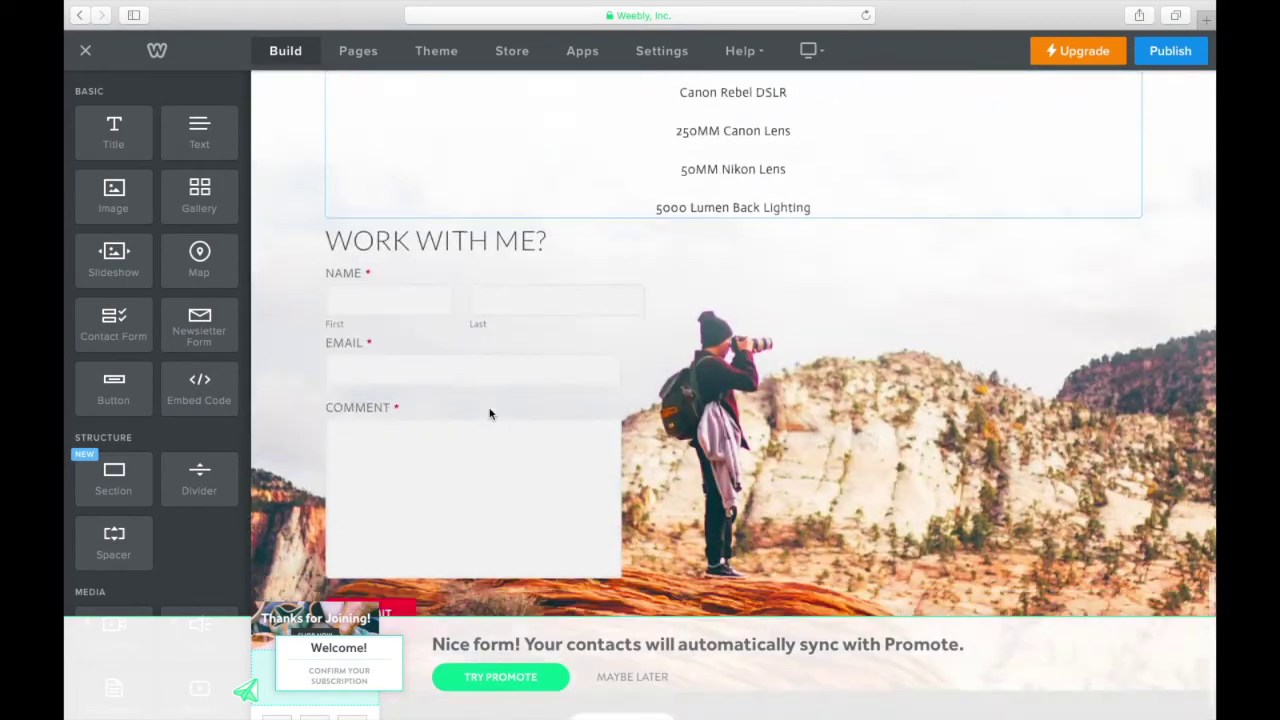
pyautogui.scroll(-1, 490, 413)
pyautogui.scroll(-5, 188, 485)
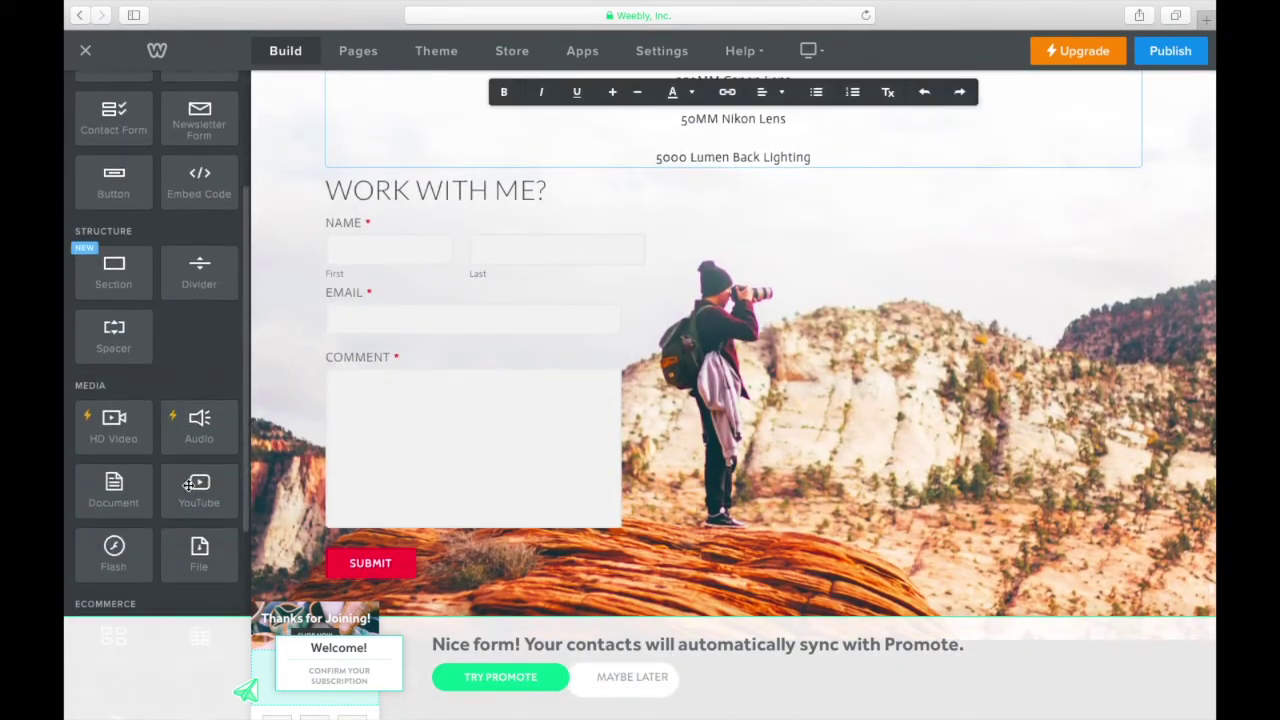
pyautogui.scroll(-4, 188, 485)
pyautogui.scroll(-3, 188, 485)
pyautogui.scroll(-1, 188, 485)
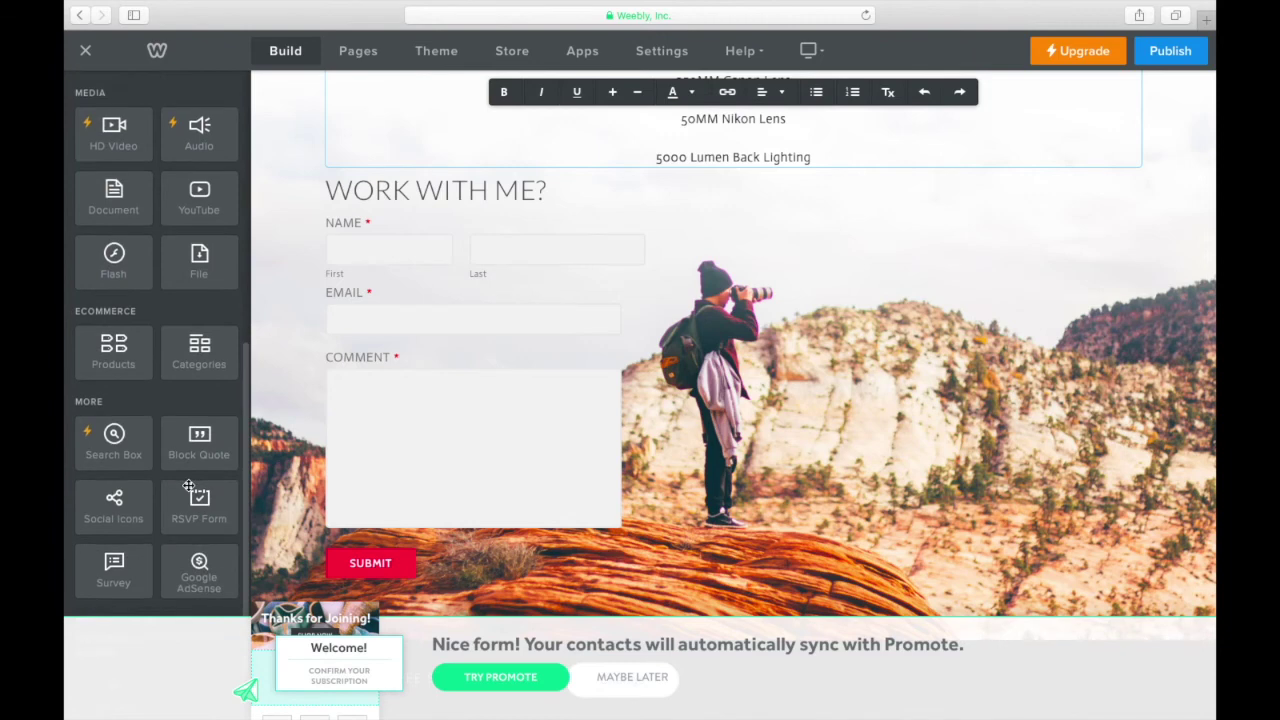
pyautogui.scroll(-2, 188, 485)
pyautogui.scroll(5, 150, 430)
pyautogui.scroll(2, 110, 380)
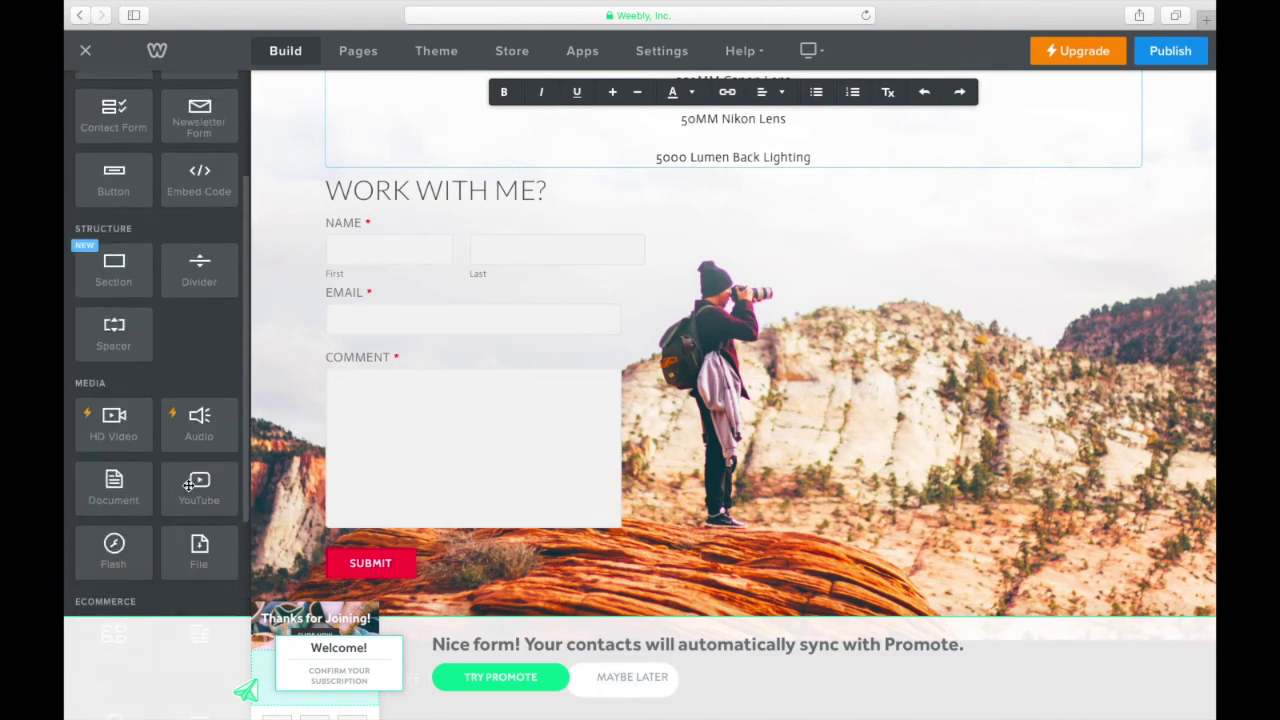
pyautogui.scroll(-3, 75, 342)
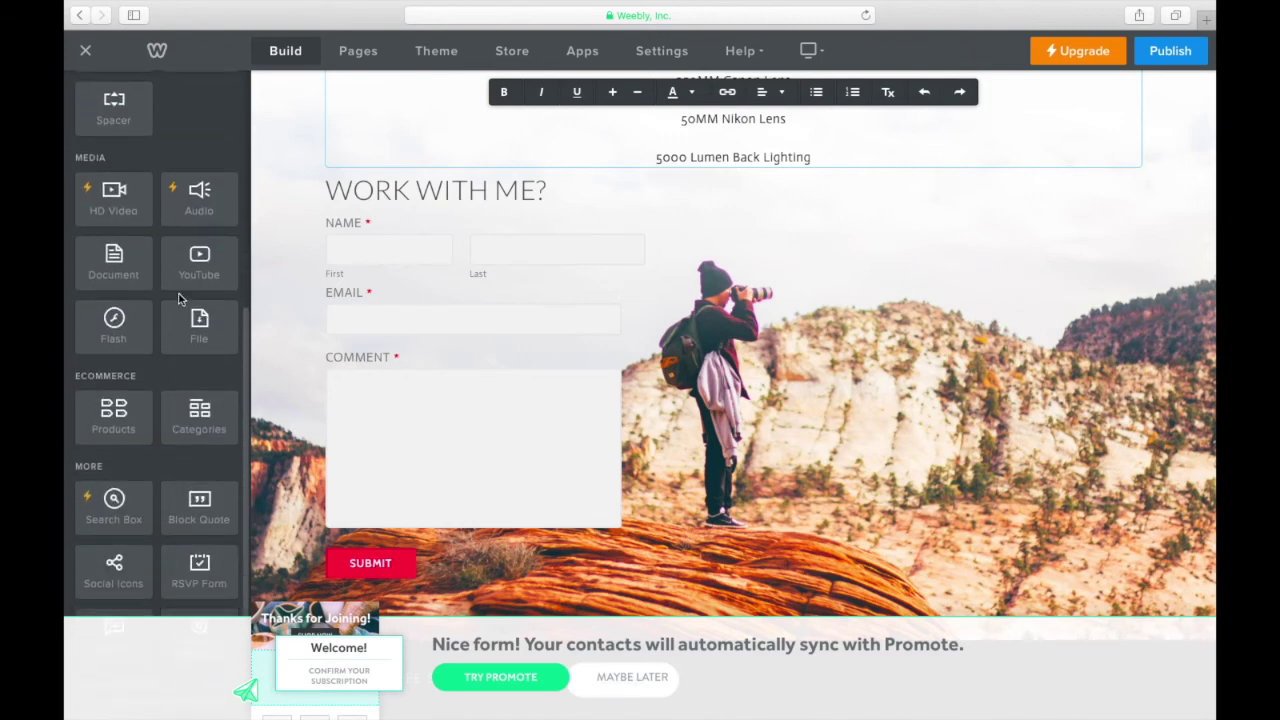
pyautogui.scroll(3, 123, 257)
pyautogui.scroll(2, 123, 257)
pyautogui.scroll(-2, 165, 350)
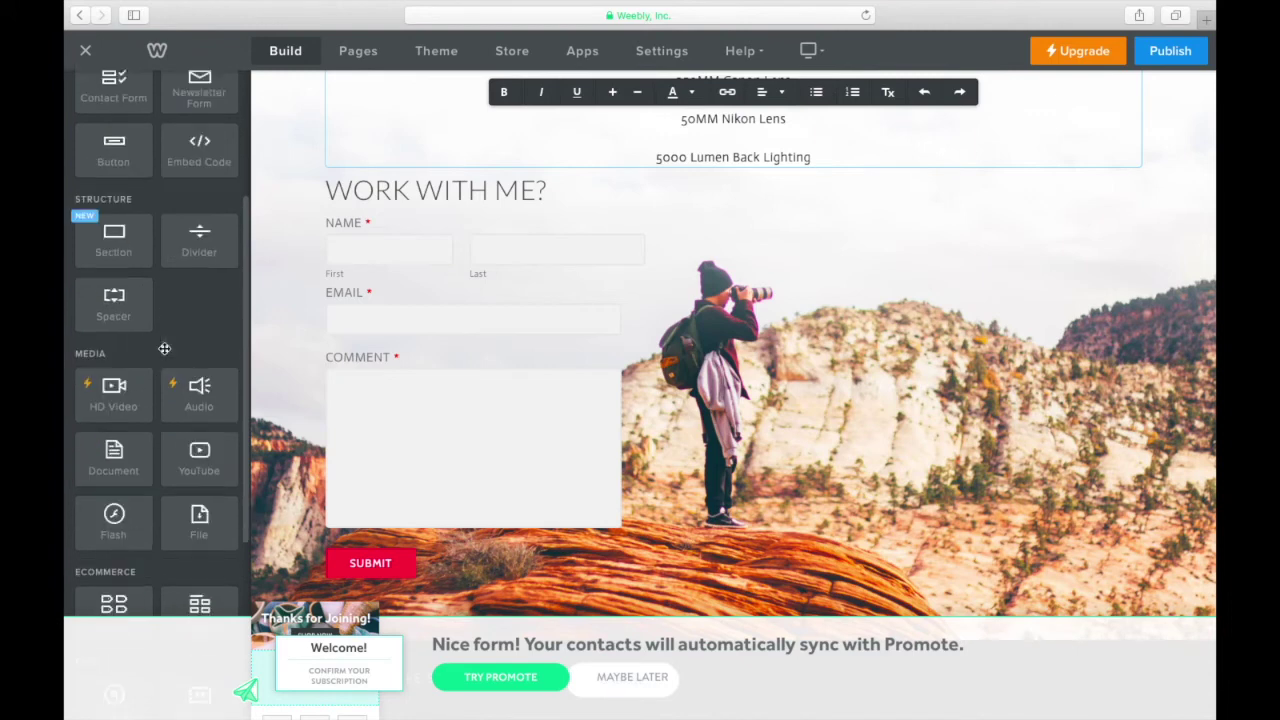
pyautogui.scroll(-5, 180, 300)
pyautogui.scroll(3, 190, 246)
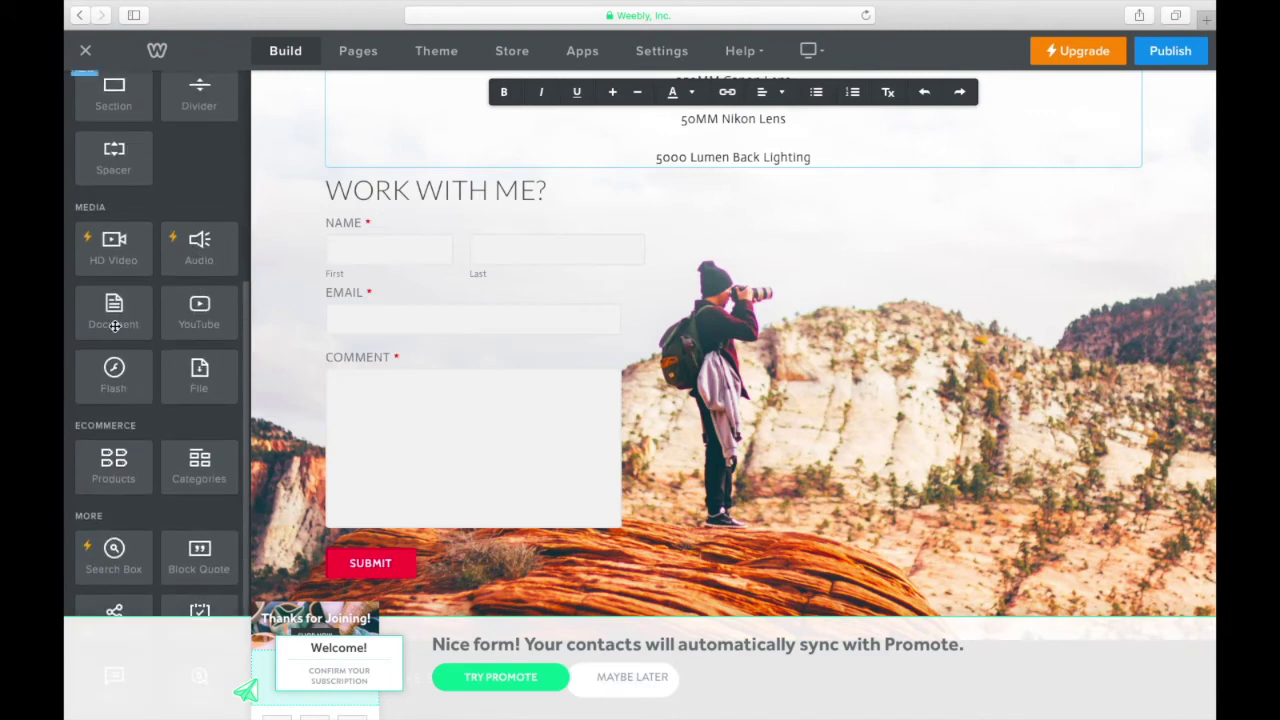
pyautogui.scroll(5, 190, 260)
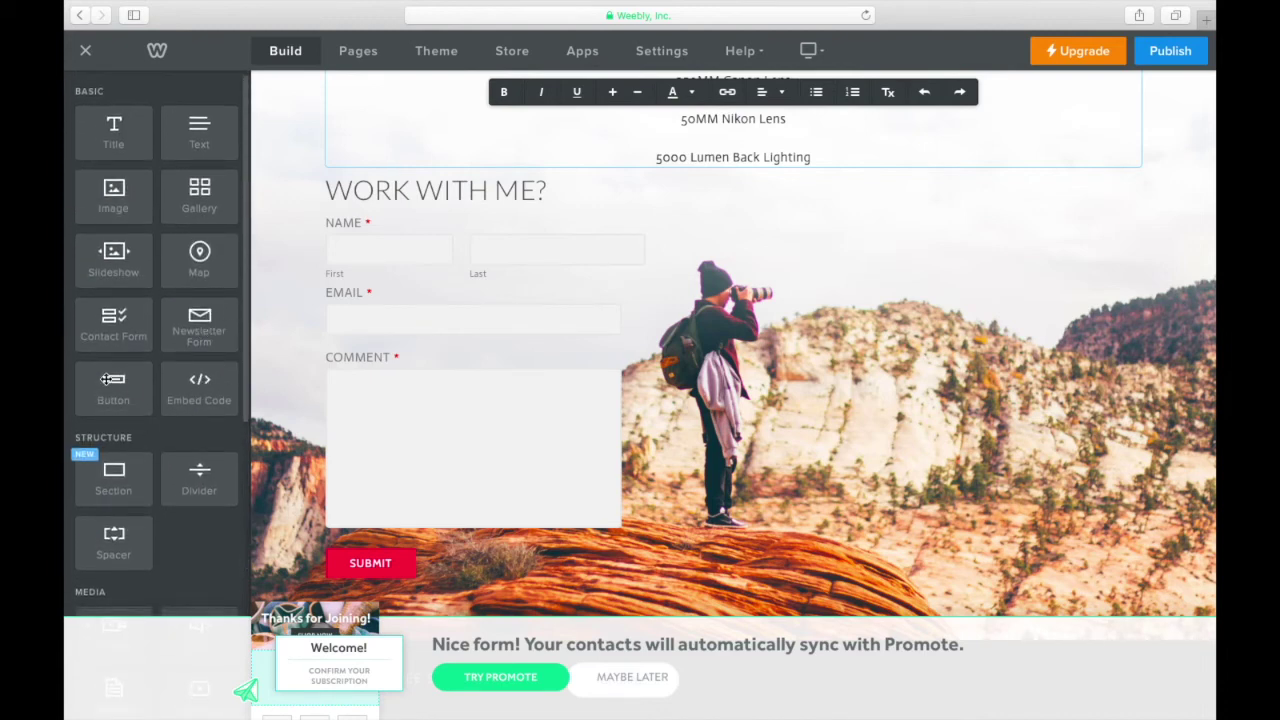
# Add a button beside the form's SUBMIT button, then delete it again.
pyautogui.moveTo(113, 391); pyautogui.dragTo(486, 570)
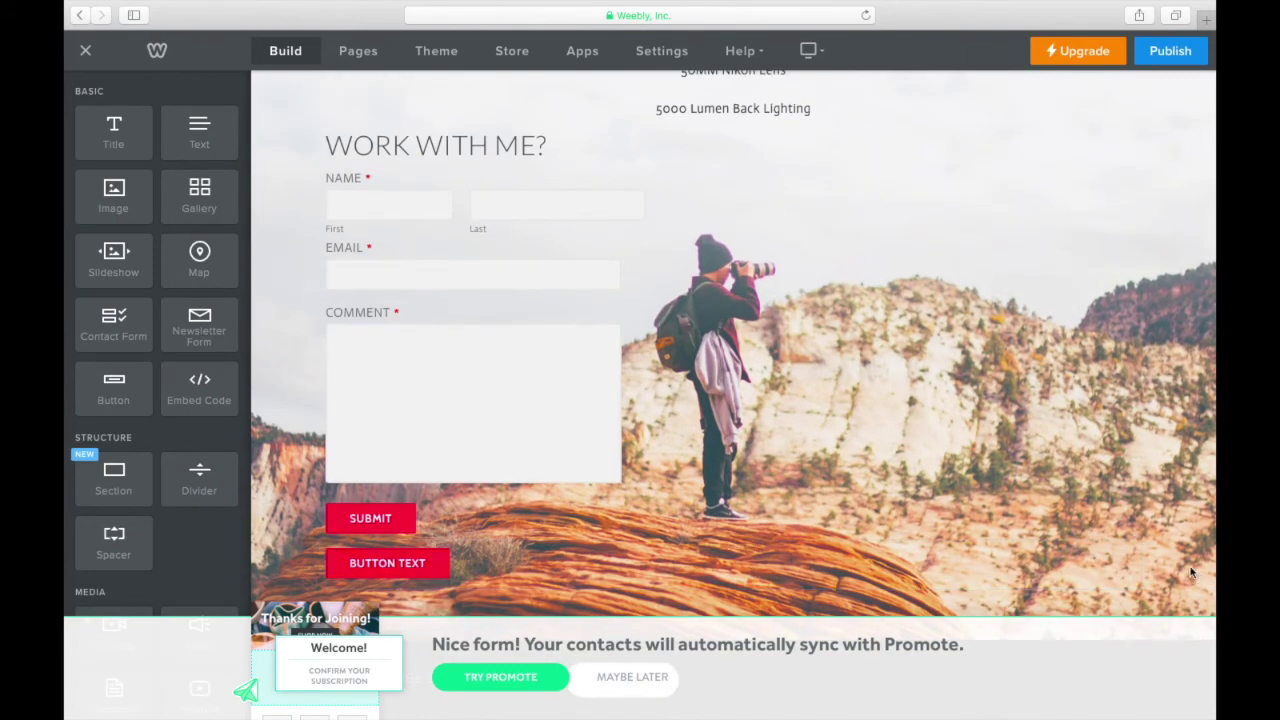
pyautogui.click(1140, 542)
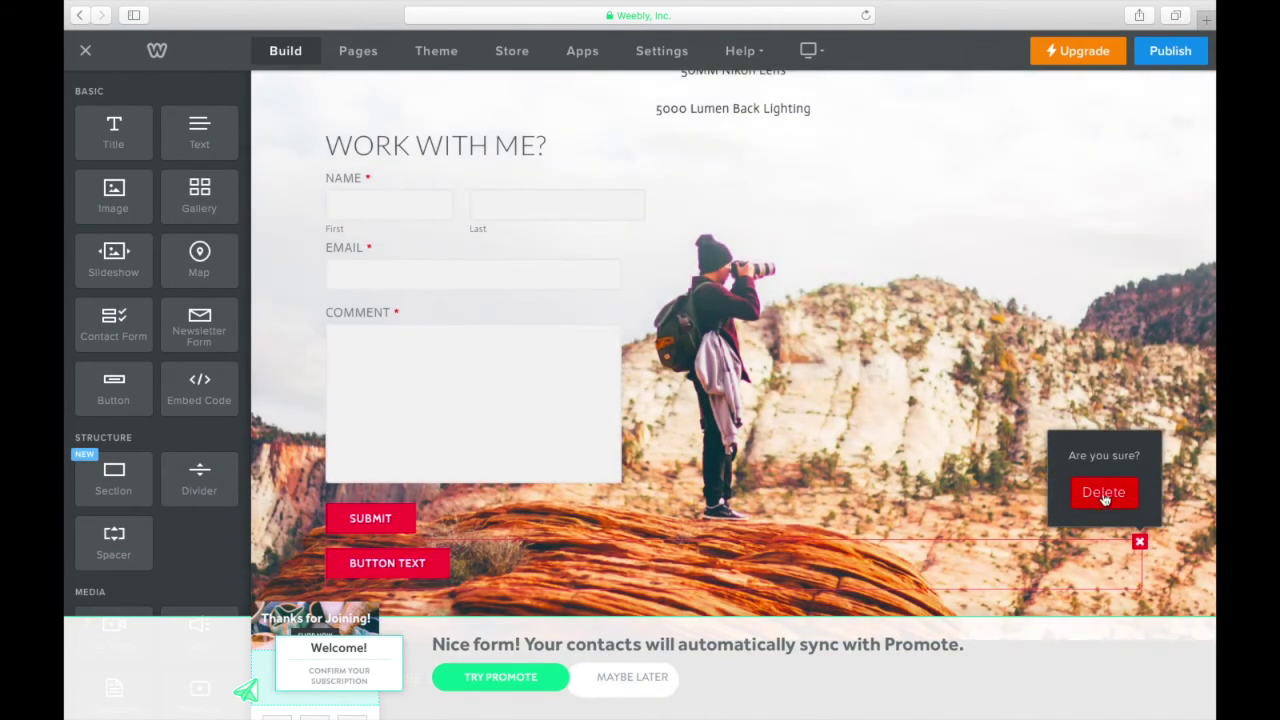
pyautogui.click(1103, 492)
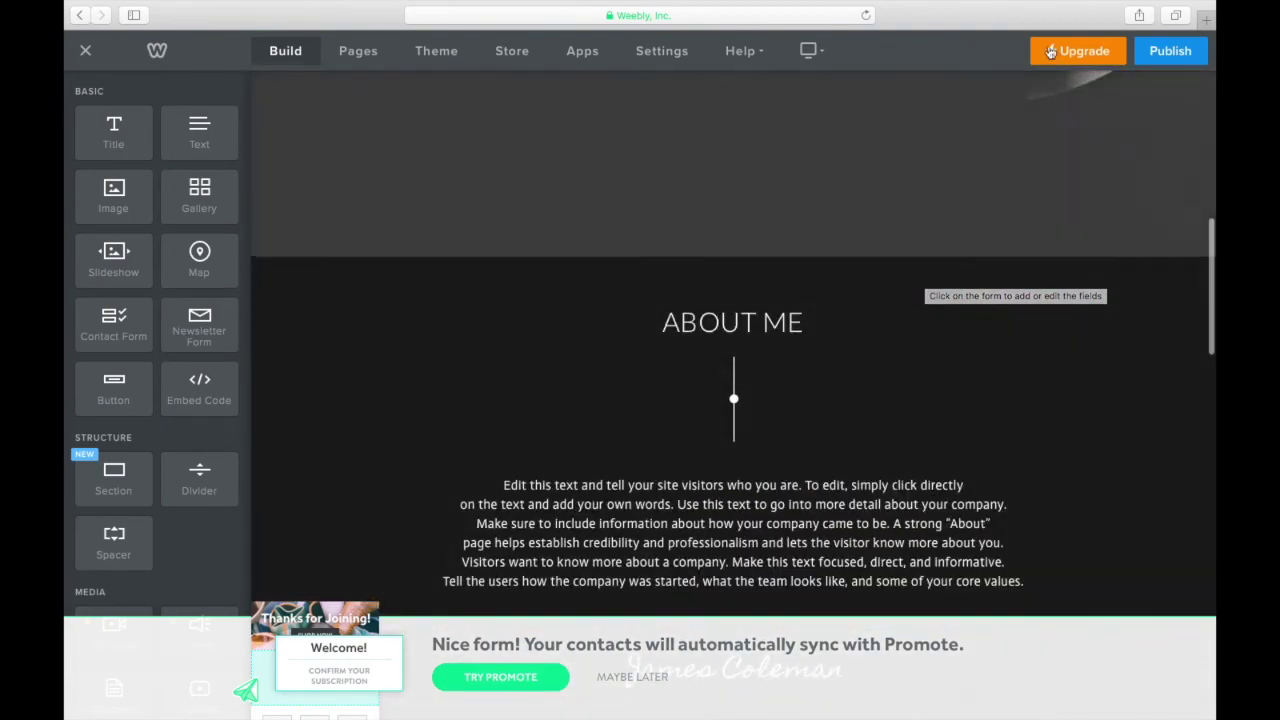
# Publish the site on its free weebly.com subdomain and decline the Promote offer.
pyautogui.click(1170, 52)
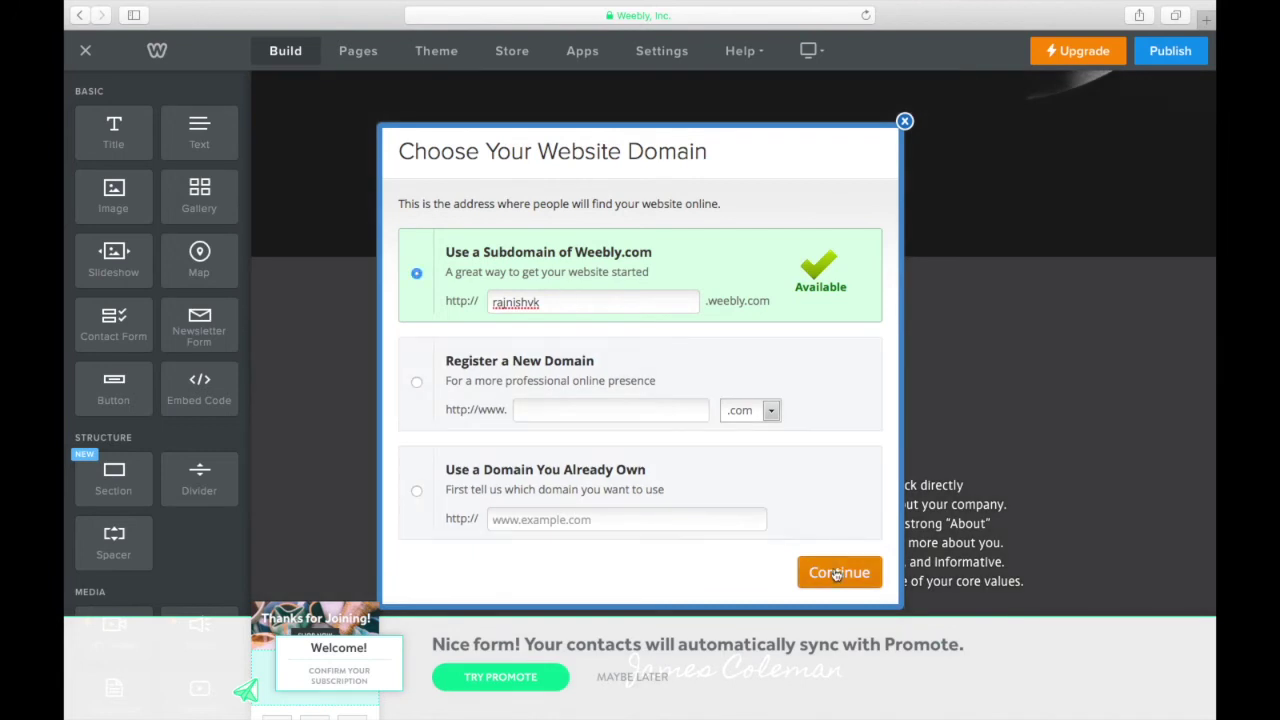
pyautogui.click(834, 570)
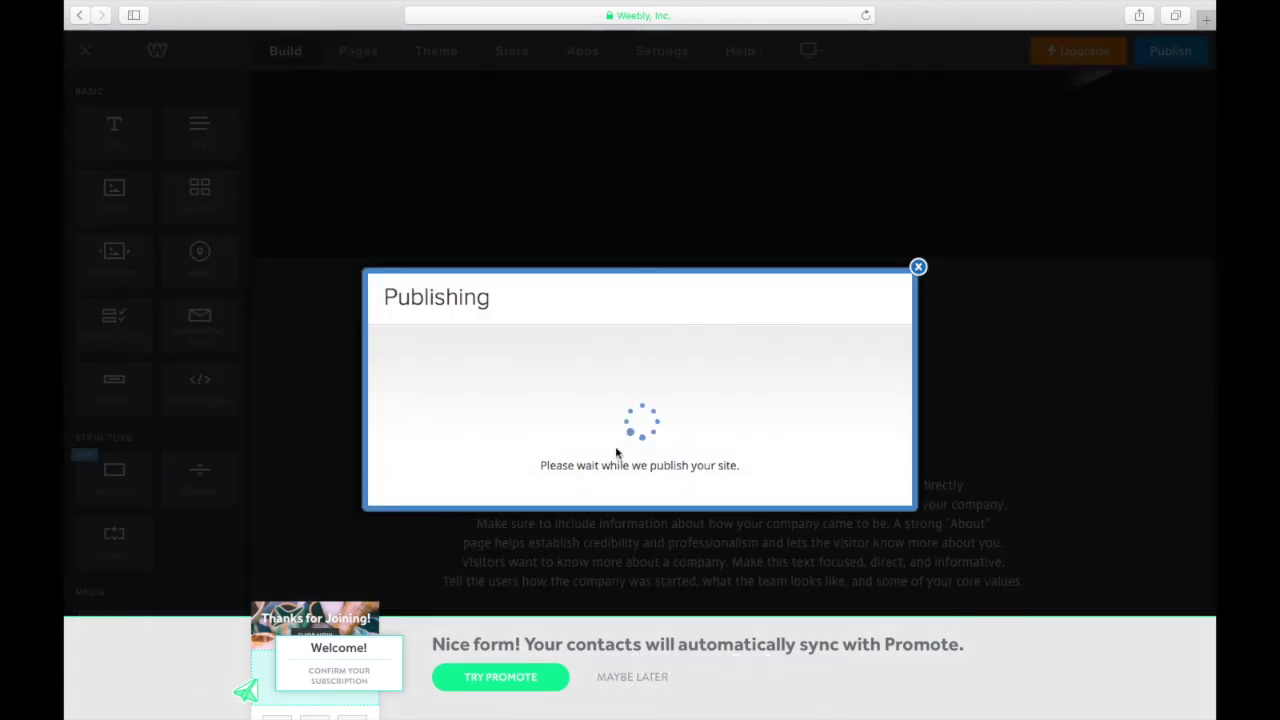
pyautogui.click(636, 678)
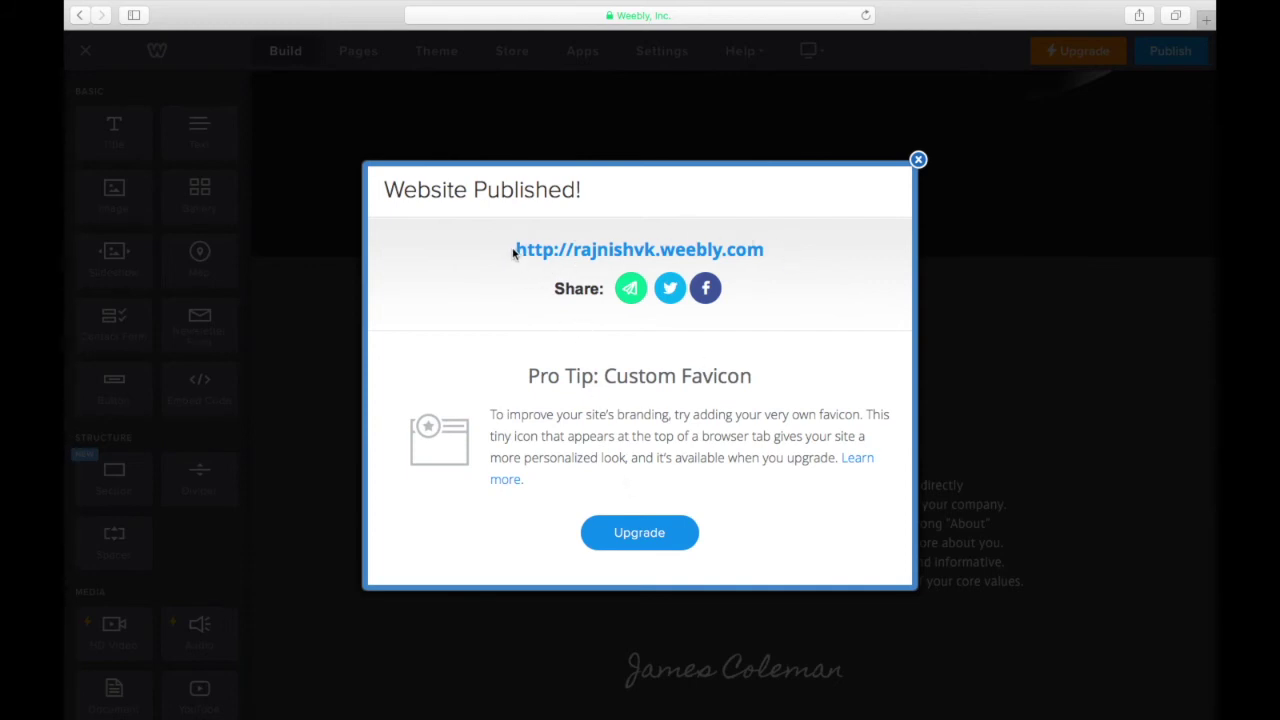
# Copy the published site's web address and close the publish confirmation.
pyautogui.moveTo(512, 252); pyautogui.dragTo(768, 251)
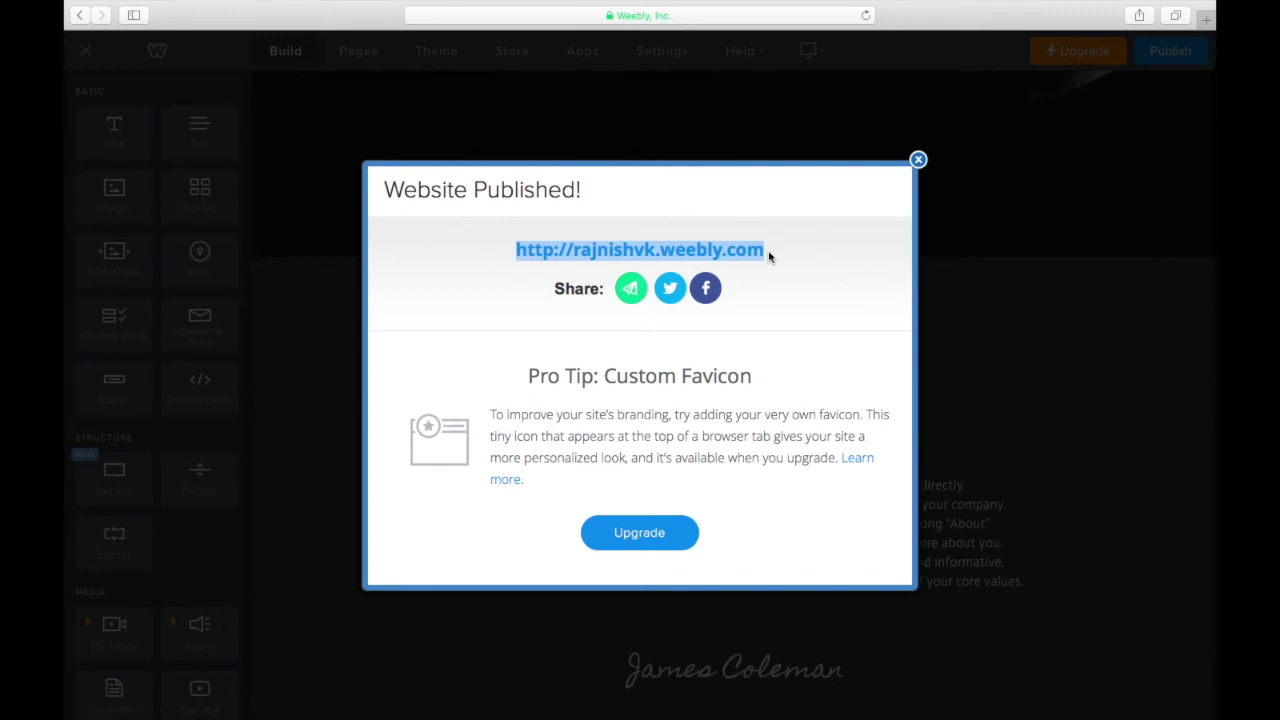
pyautogui.rightClick(729, 253)
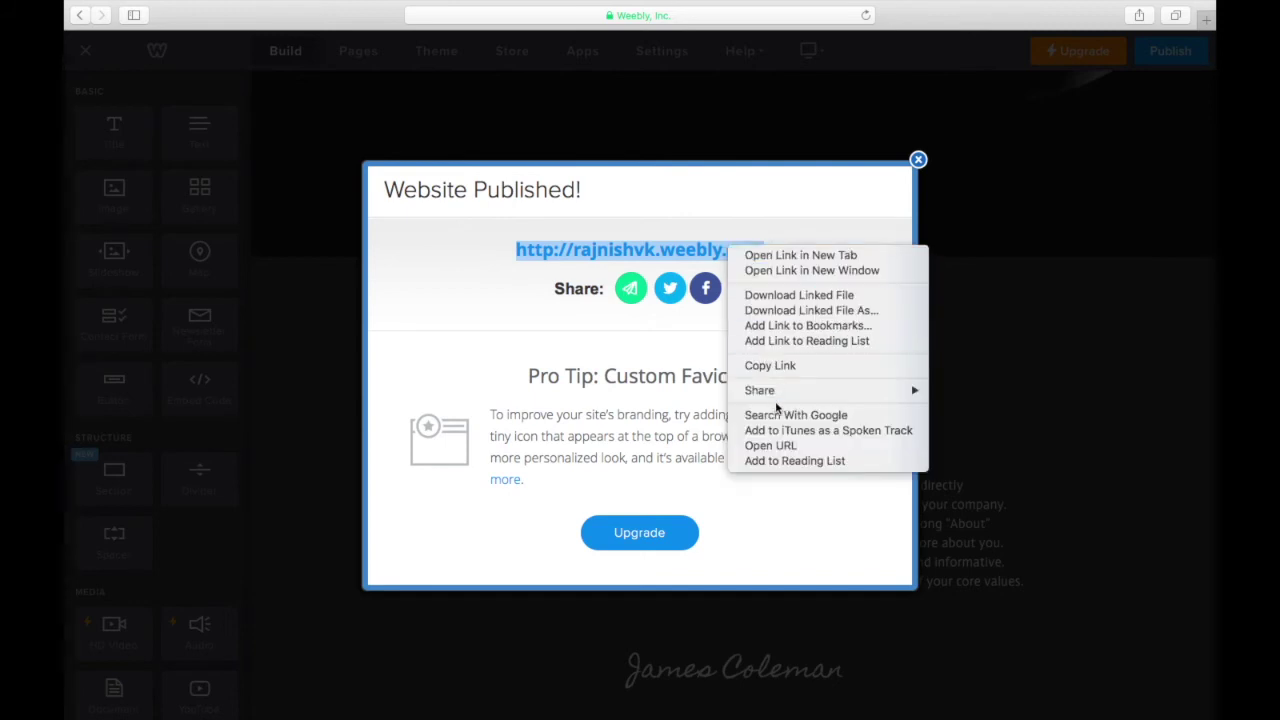
pyautogui.click(779, 365)
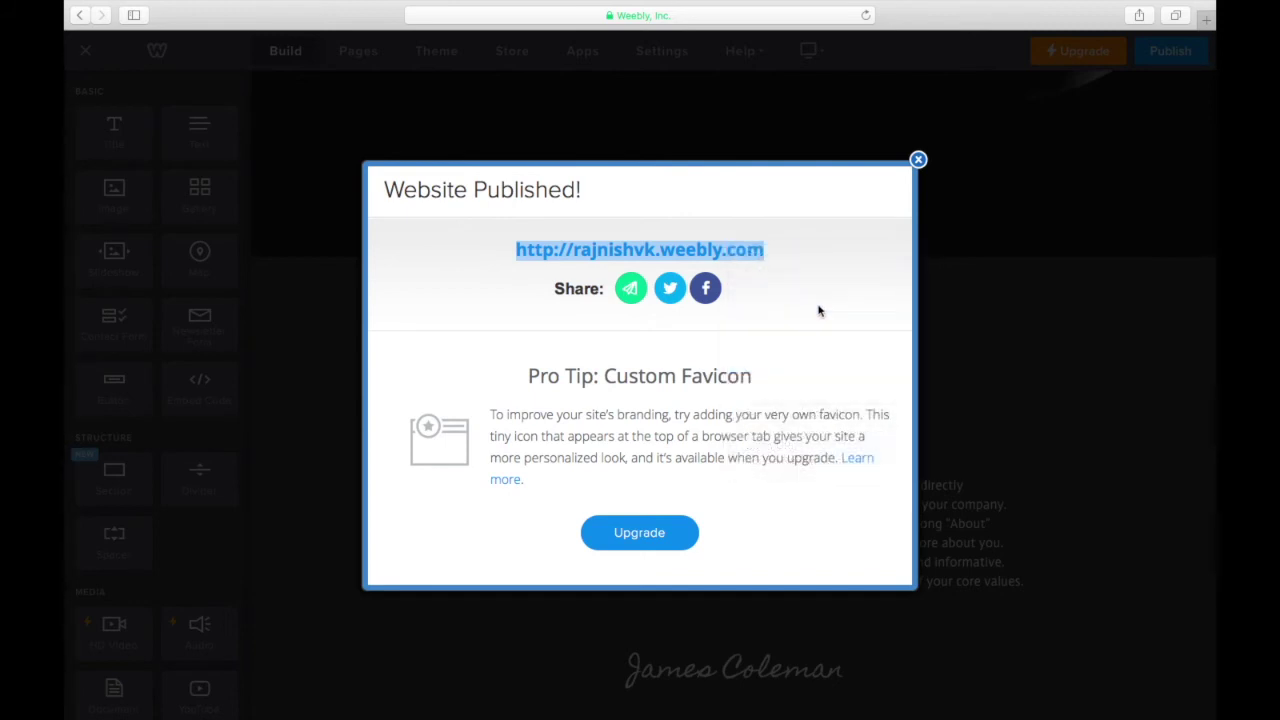
pyautogui.click(918, 159)
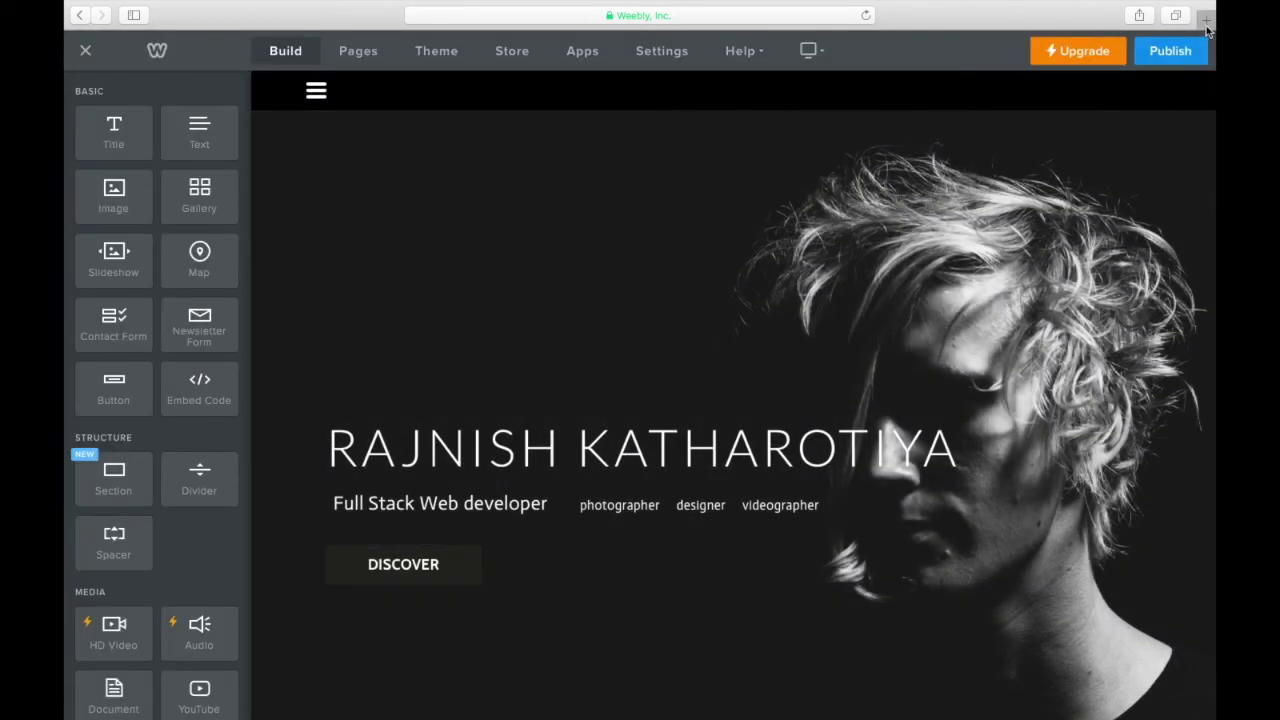
# Load the live site in a new Safari tab by pasting its weebly.com address.
pyautogui.click(1205, 18)
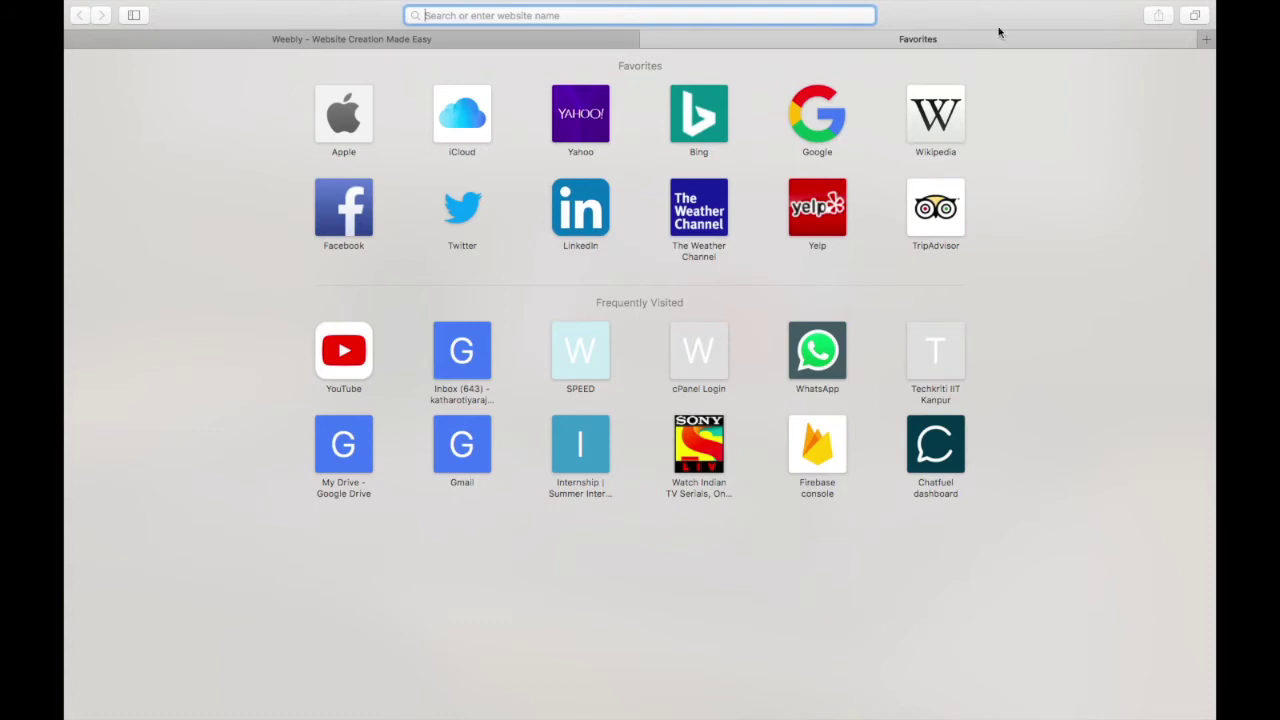
pyautogui.write('http://rajnishvk.weebly.com/')
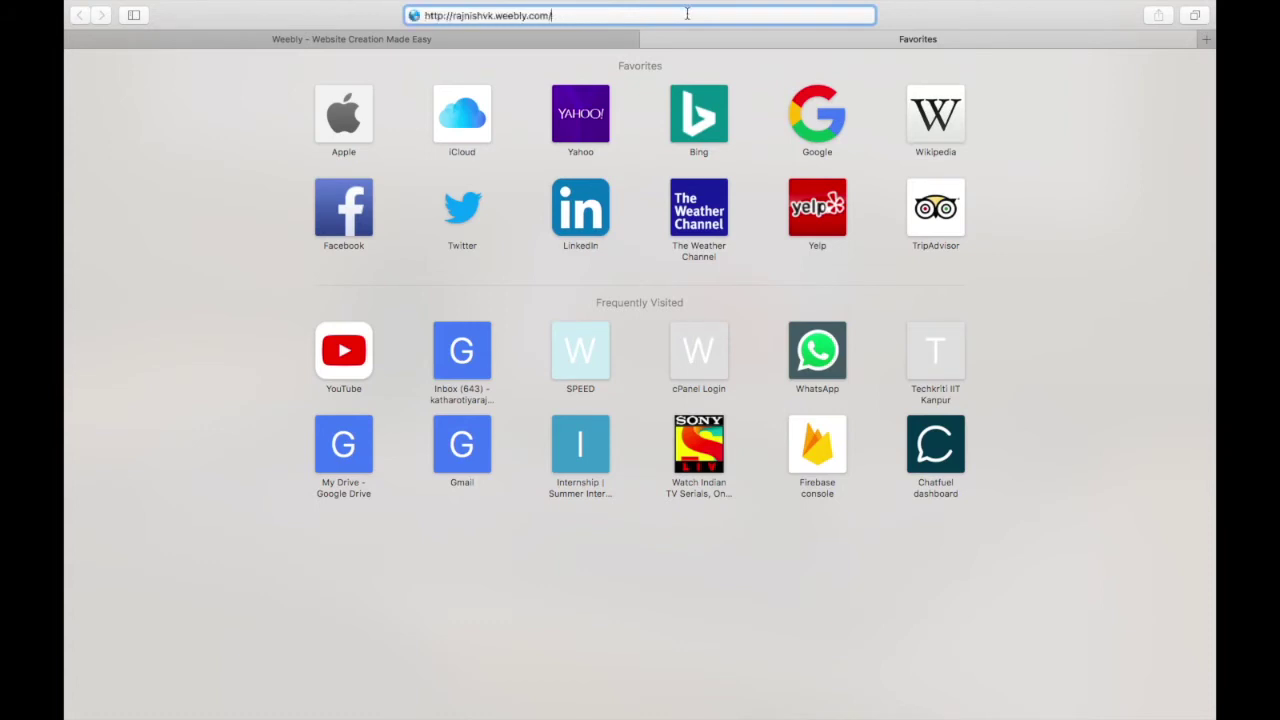
pyautogui.press('Return')
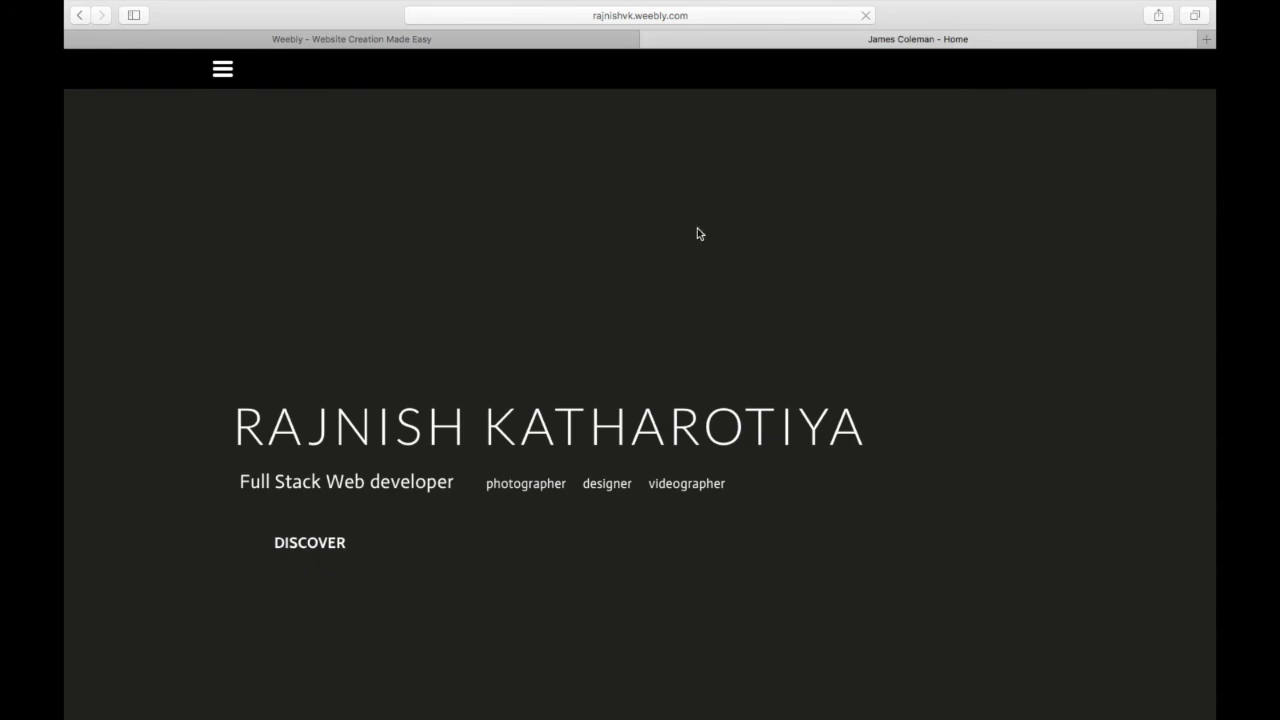
pyautogui.scroll(-5, 716, 397)
pyautogui.scroll(-2, 716, 397)
pyautogui.scroll(-10, 716, 397)
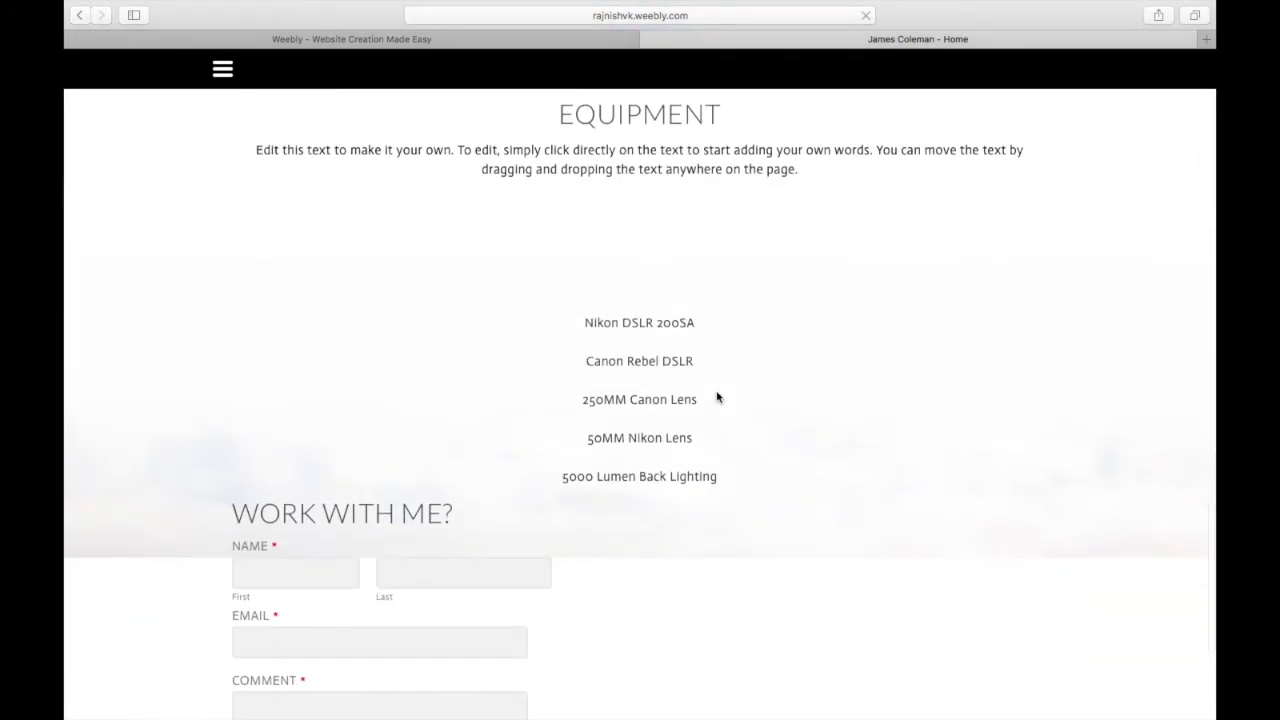
pyautogui.scroll(15, 716, 397)
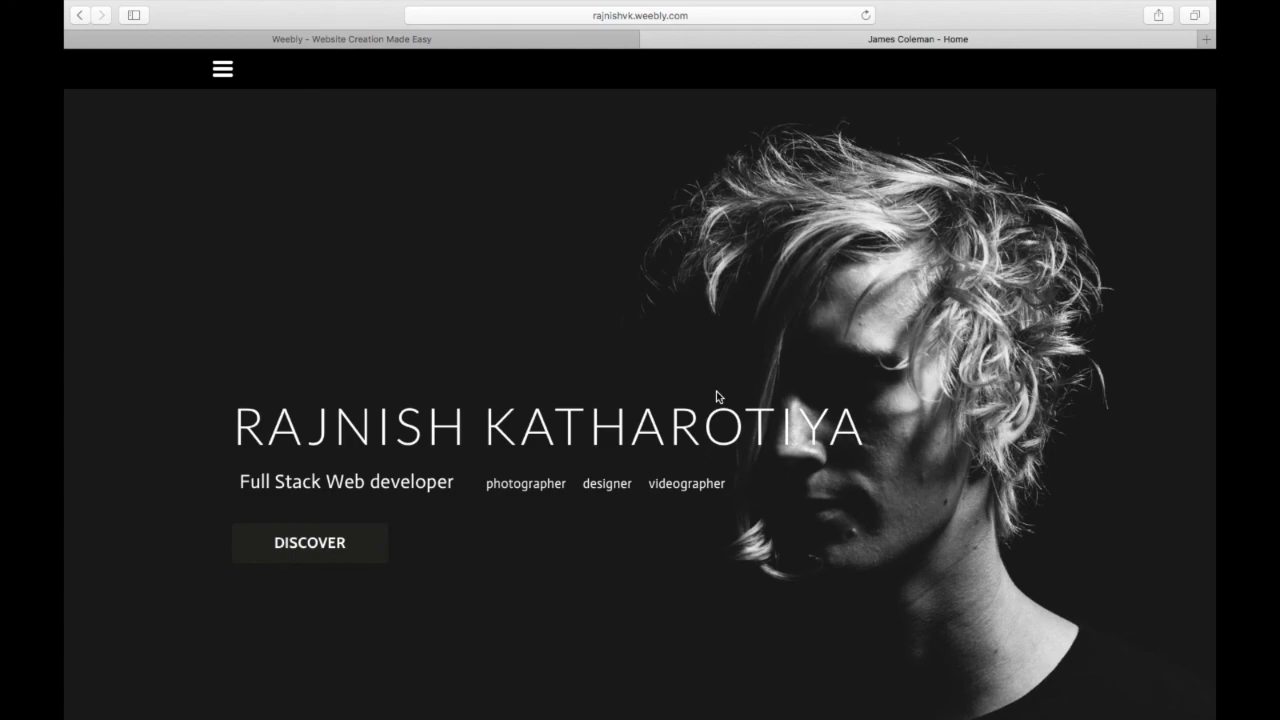
pyautogui.scroll(-10, 716, 397)
pyautogui.scroll(-5, 716, 397)
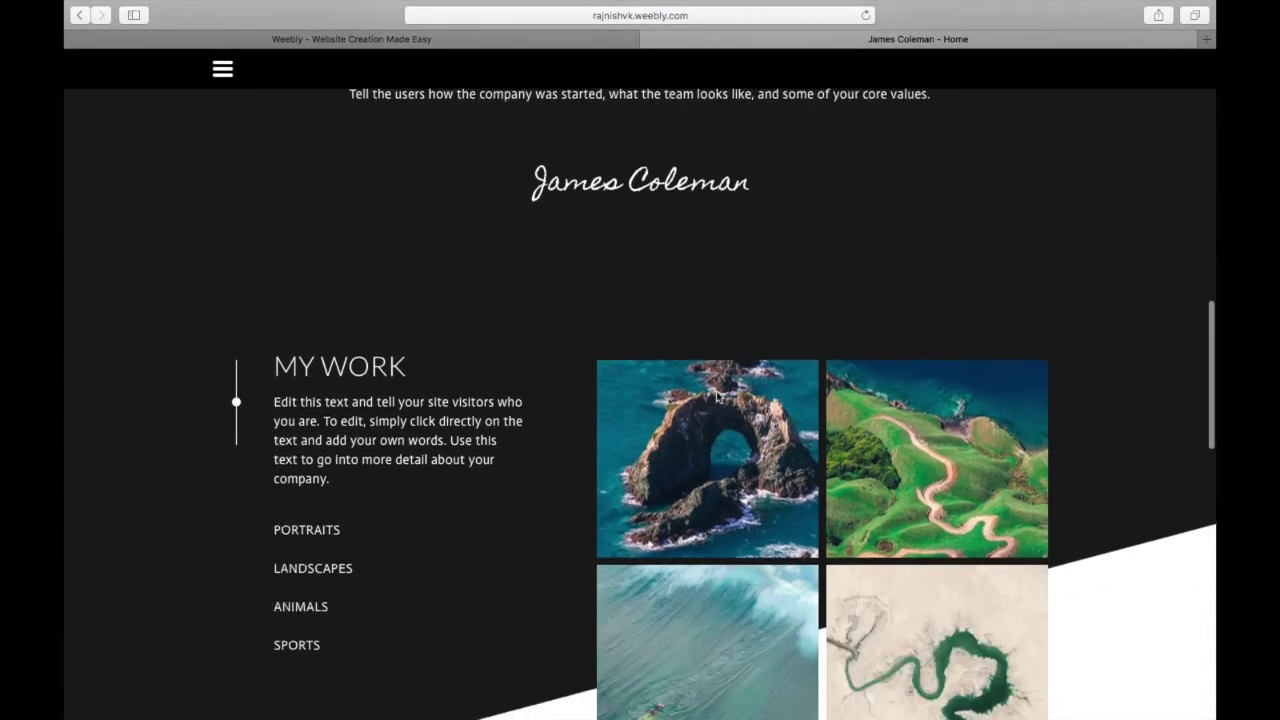
pyautogui.scroll(-10, 716, 397)
pyautogui.scroll(-4, 716, 397)
pyautogui.scroll(20, 716, 397)
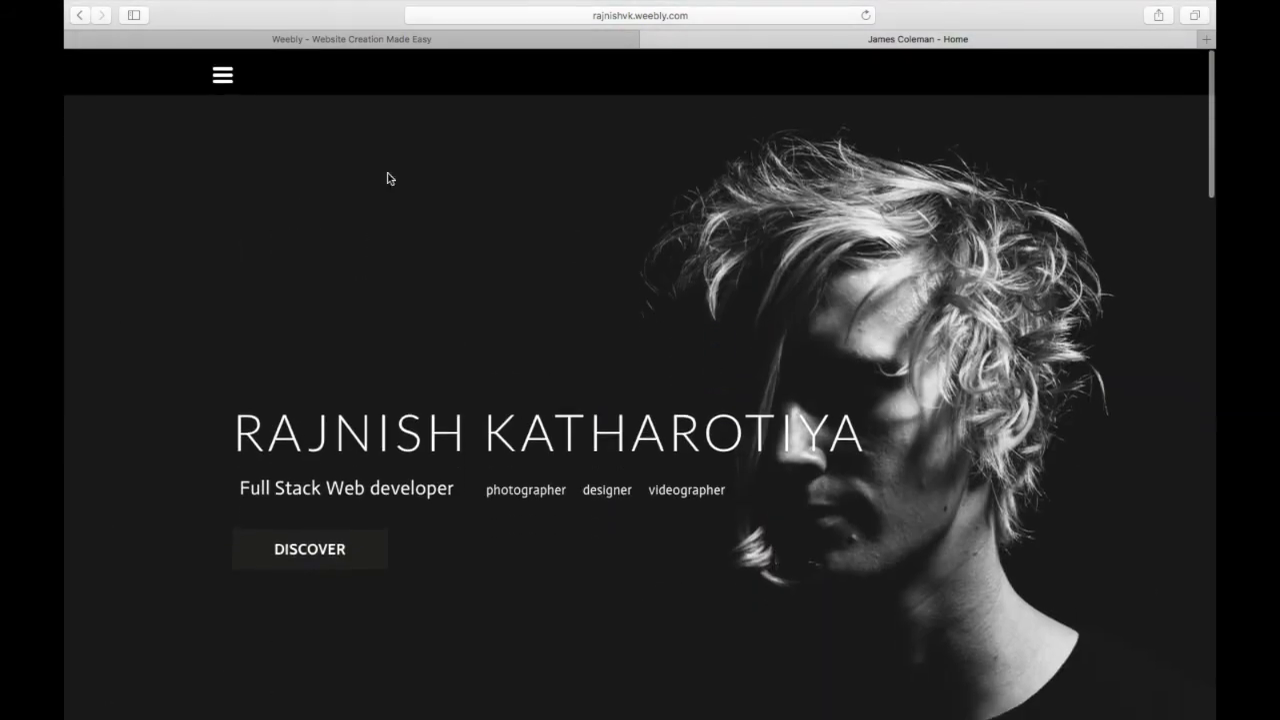
pyautogui.click(224, 72)
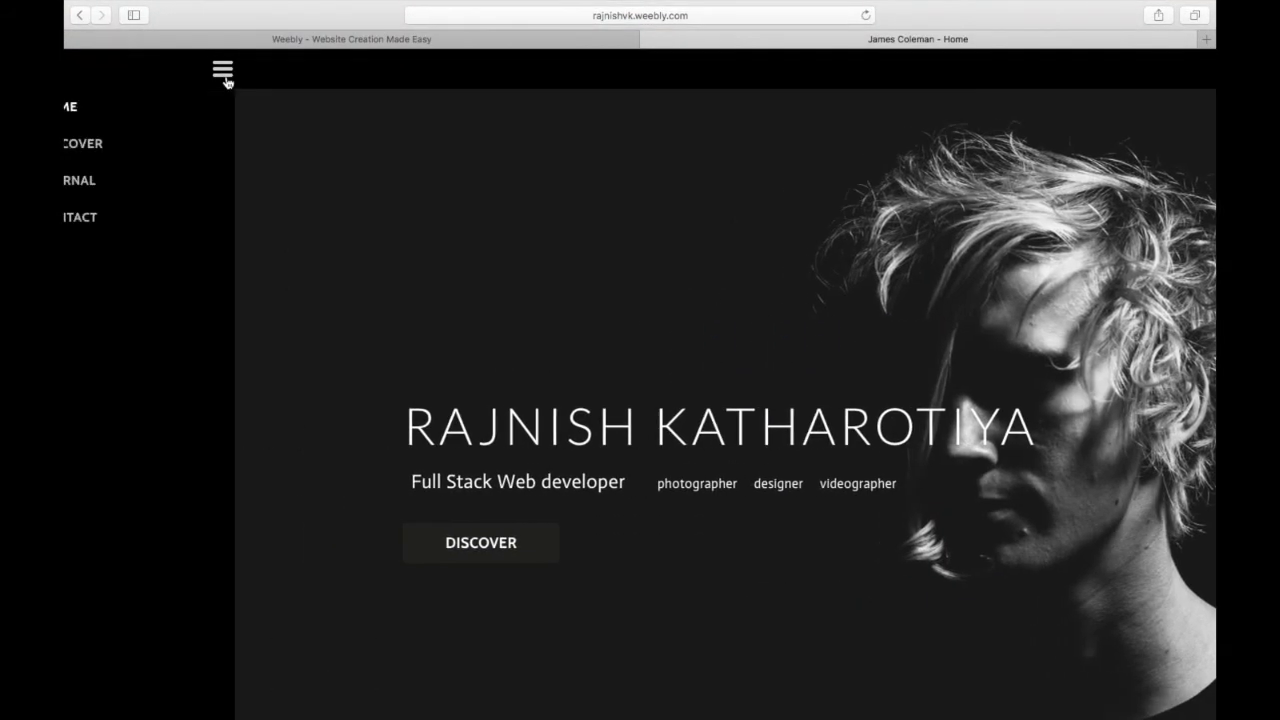
pyautogui.click(135, 146)
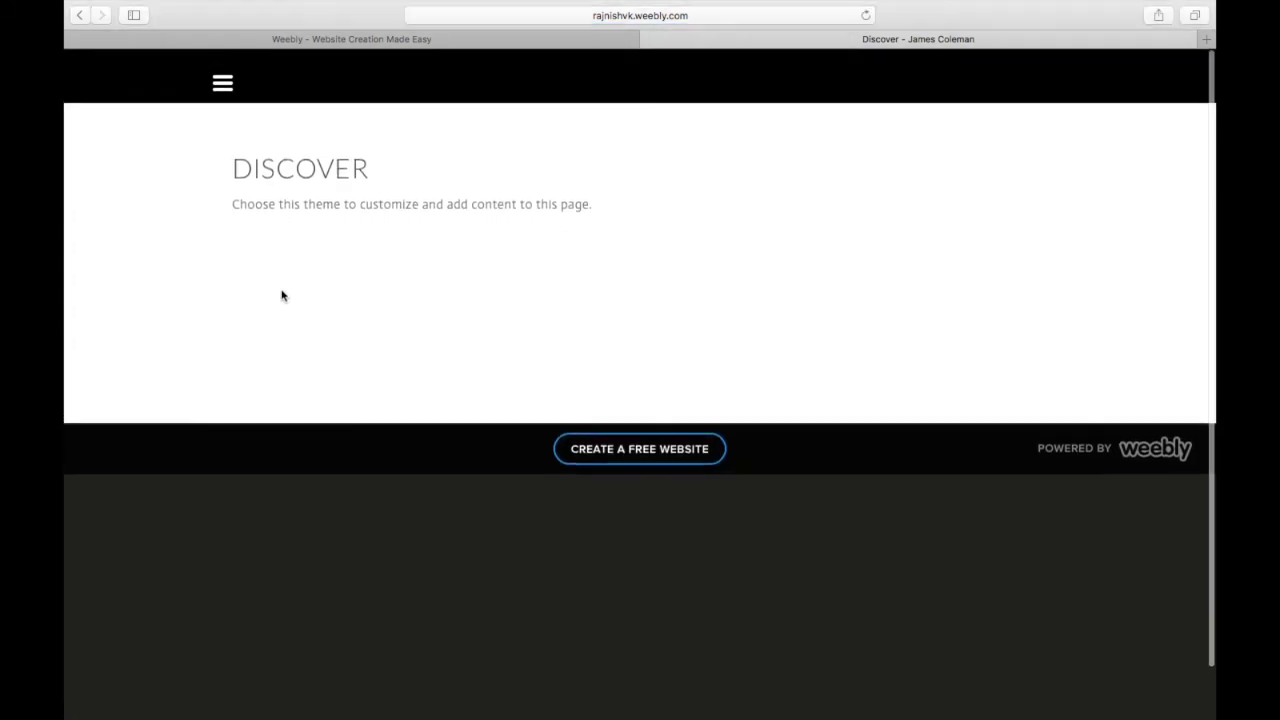
pyautogui.click(222, 72)
pyautogui.click(164, 117)
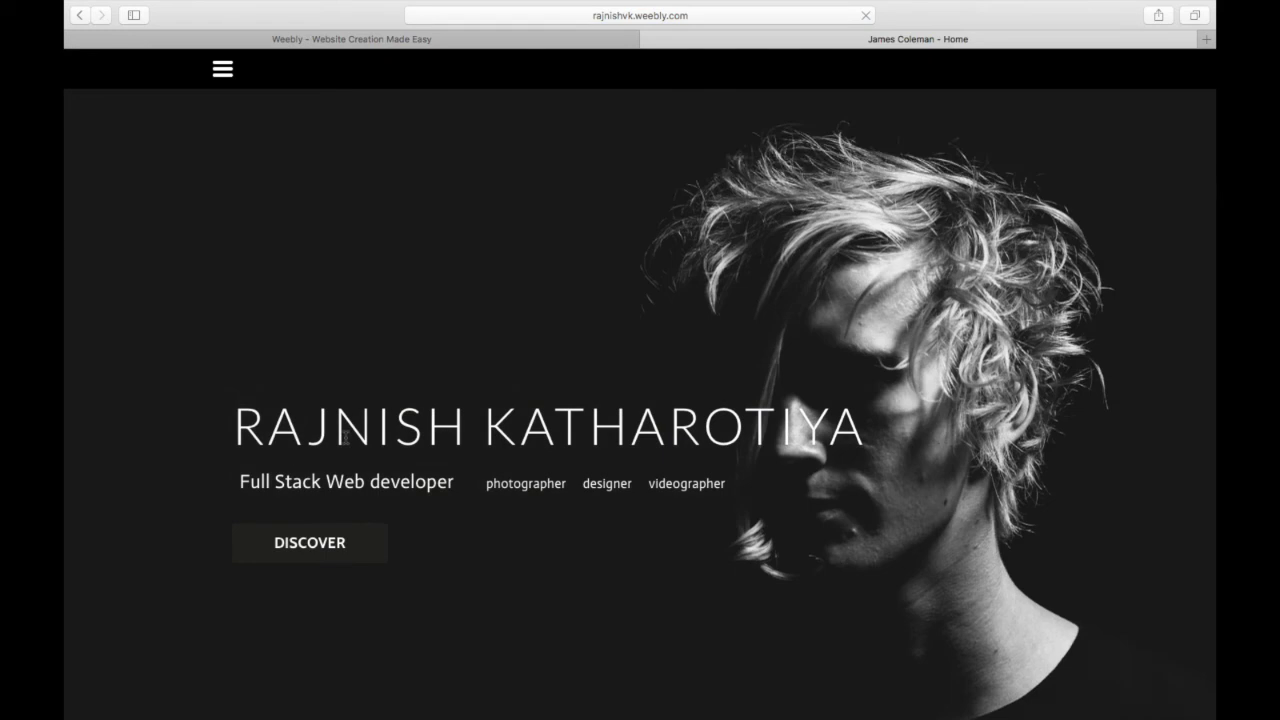
pyautogui.scroll(-10, 345, 437)
pyautogui.scroll(-15, 345, 437)
pyautogui.scroll(-3, 345, 437)
pyautogui.scroll(10, 345, 437)
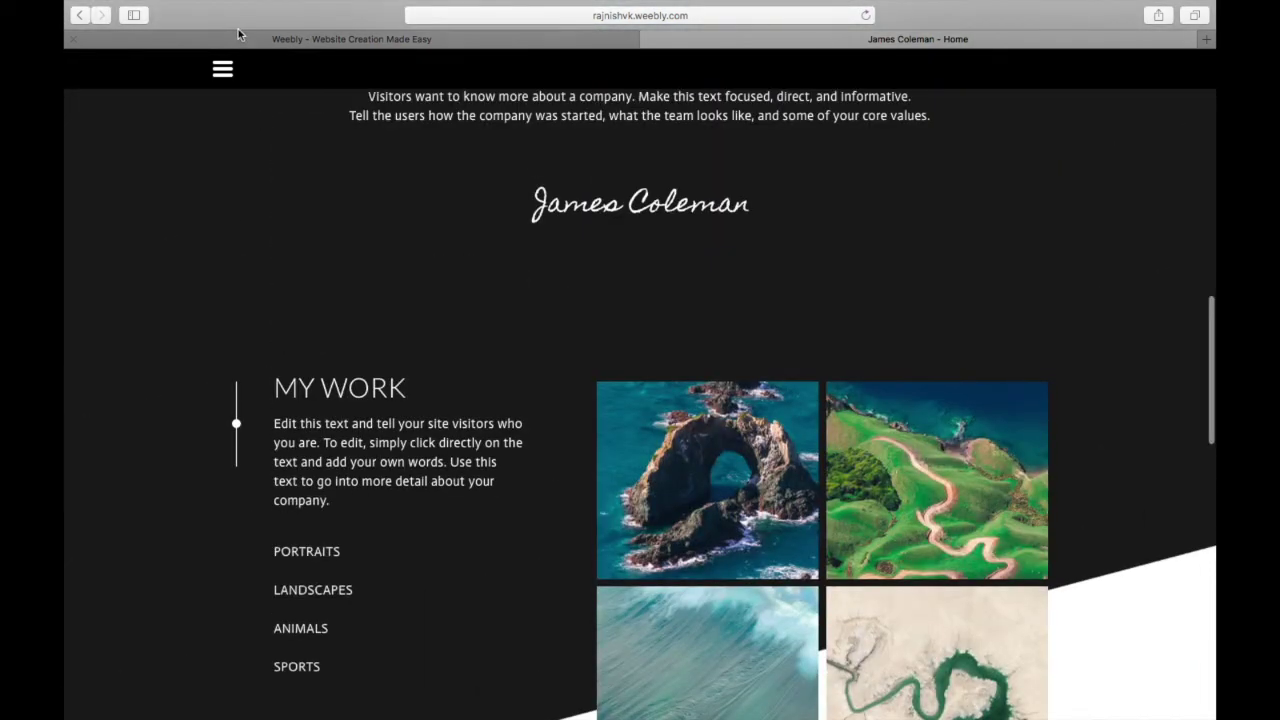
pyautogui.click(222, 68)
pyautogui.click(368, 268)
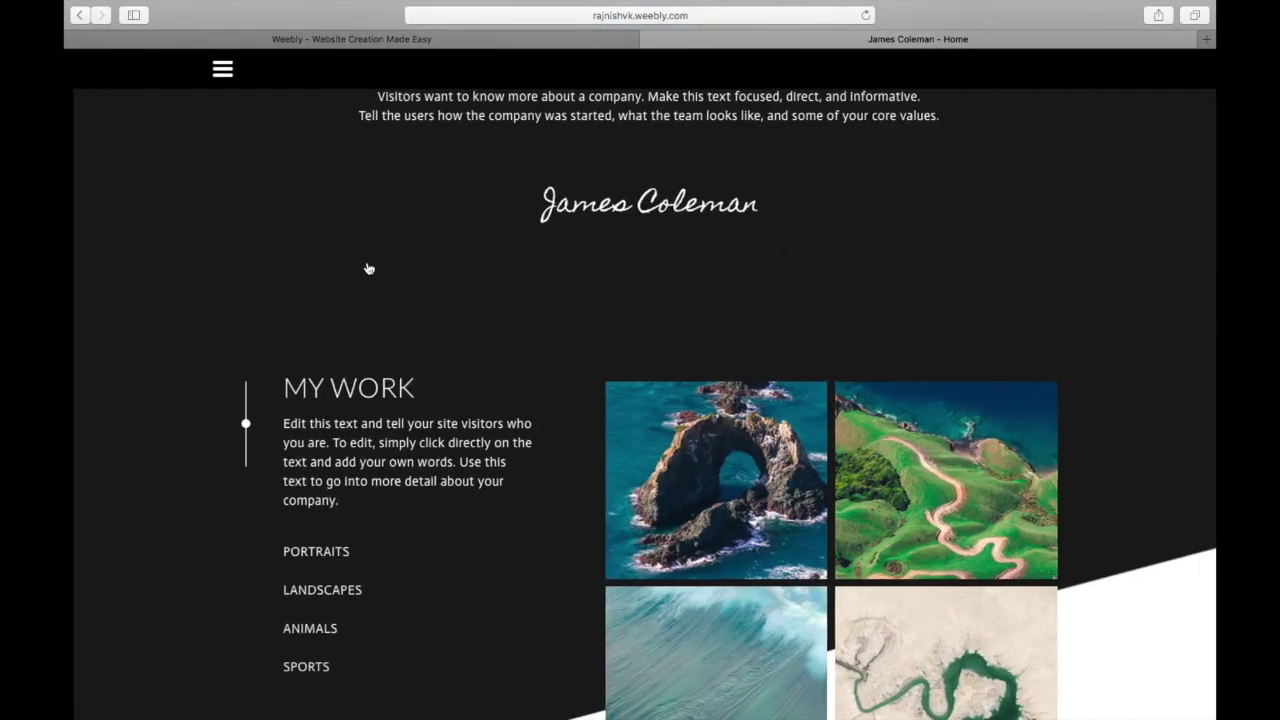
pyautogui.scroll(-2, 366, 266)
pyautogui.scroll(-3, 312, 375)
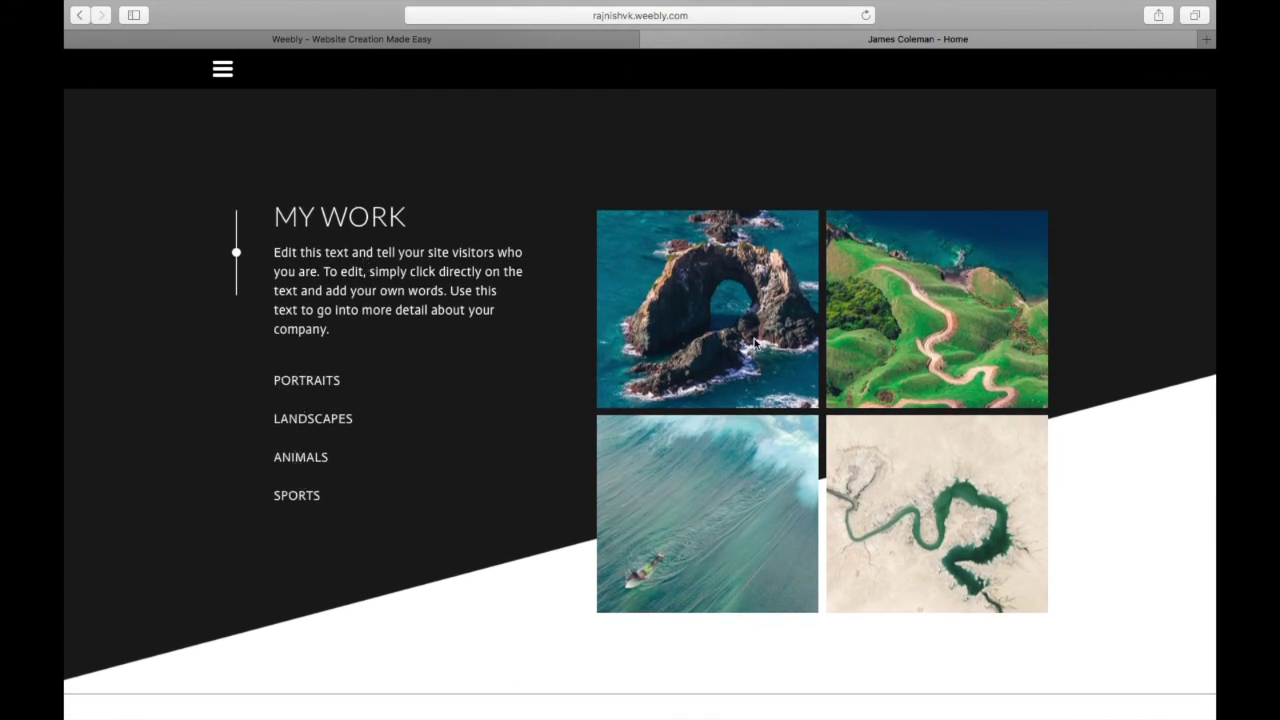
pyautogui.scroll(-6, 924, 533)
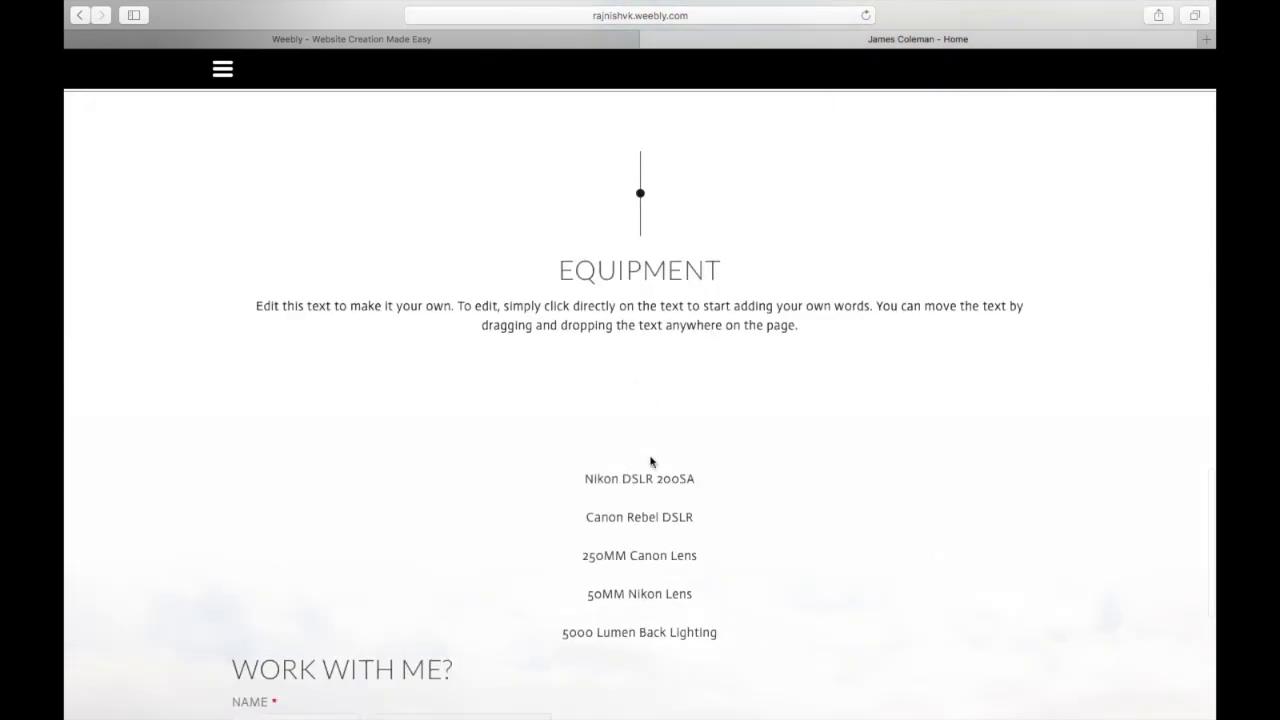
pyautogui.scroll(-5, 662, 628)
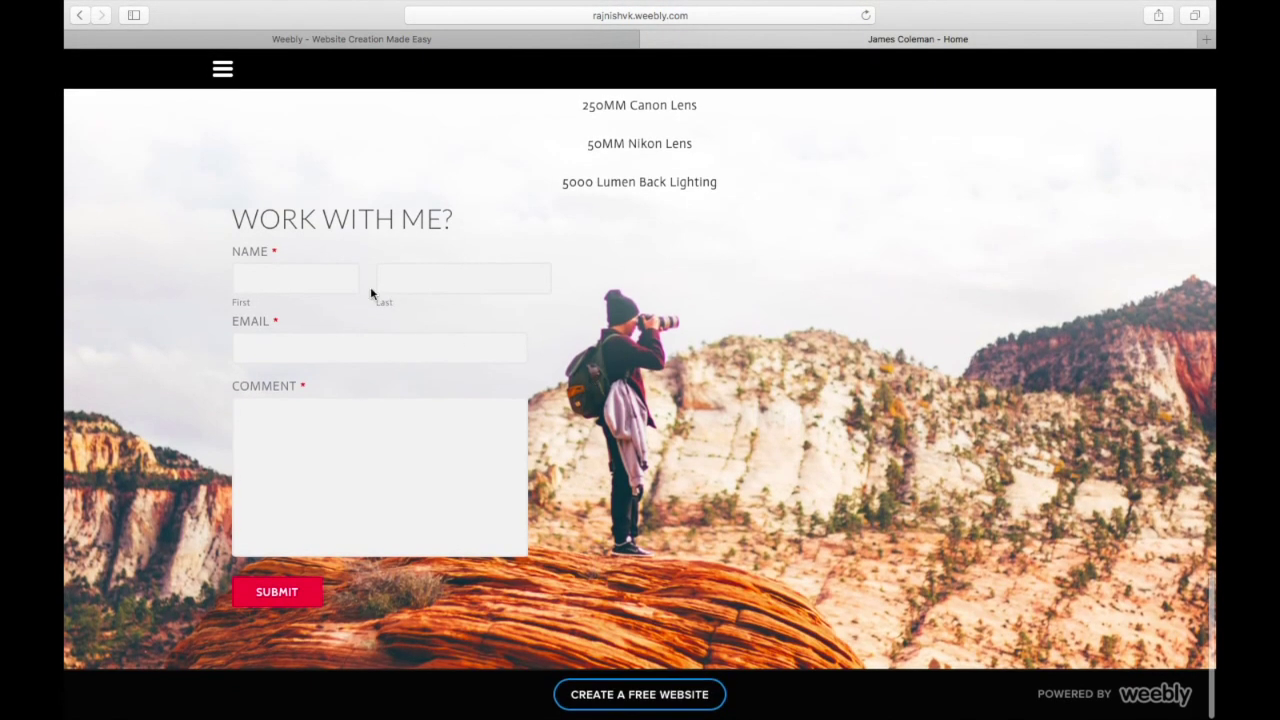
pyautogui.click(329, 283)
pyautogui.click(442, 290)
pyautogui.click(378, 347)
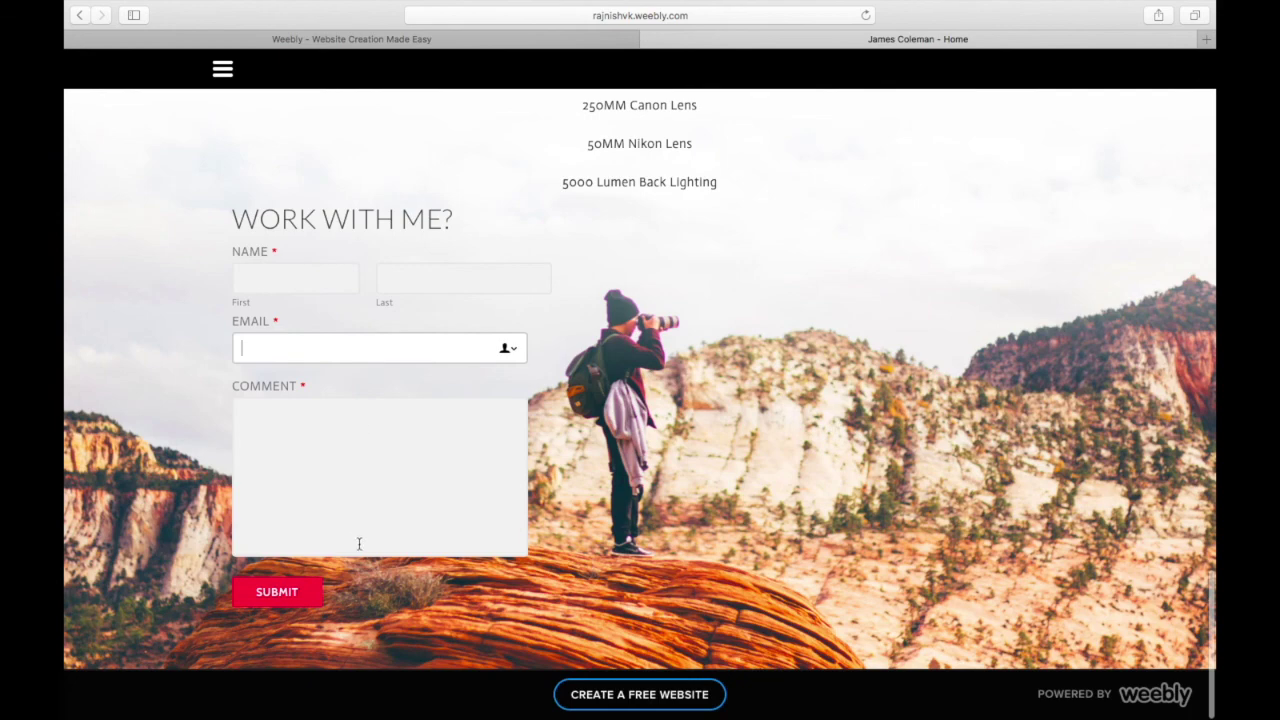
pyautogui.click(360, 544)
pyautogui.scroll(10, 766, 449)
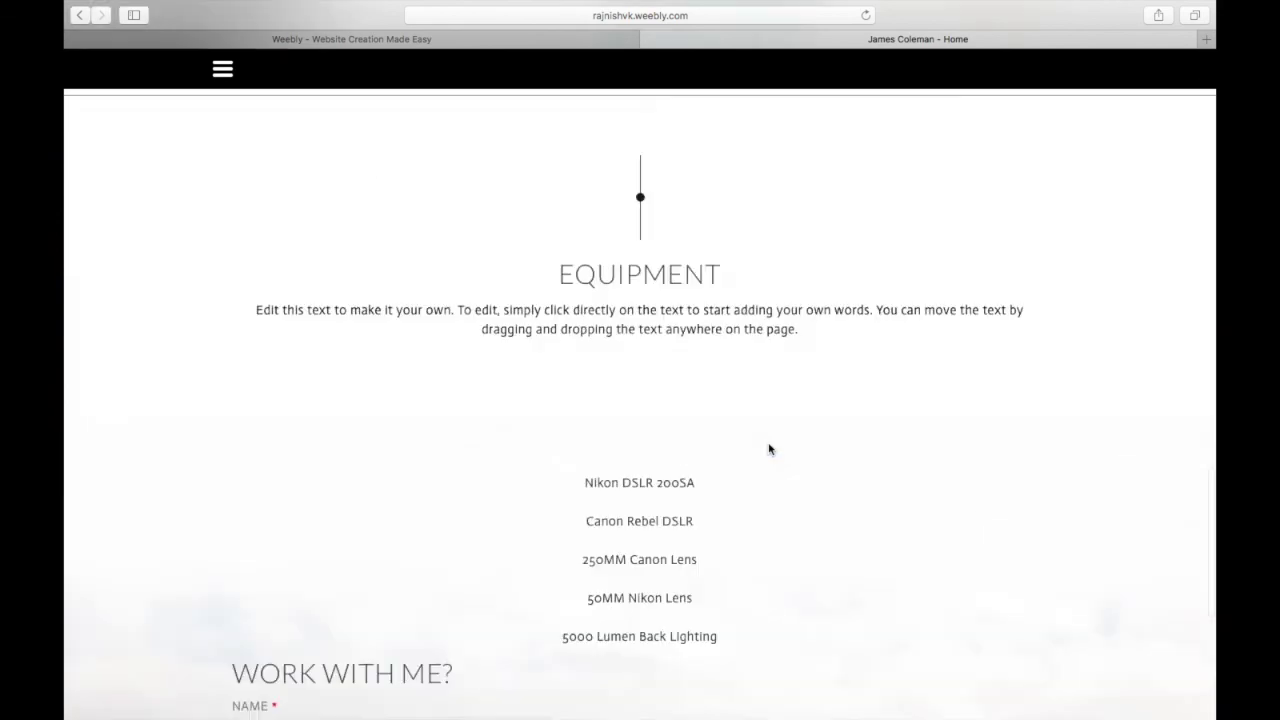
pyautogui.scroll(10, 768, 445)
pyautogui.scroll(-10, 768, 448)
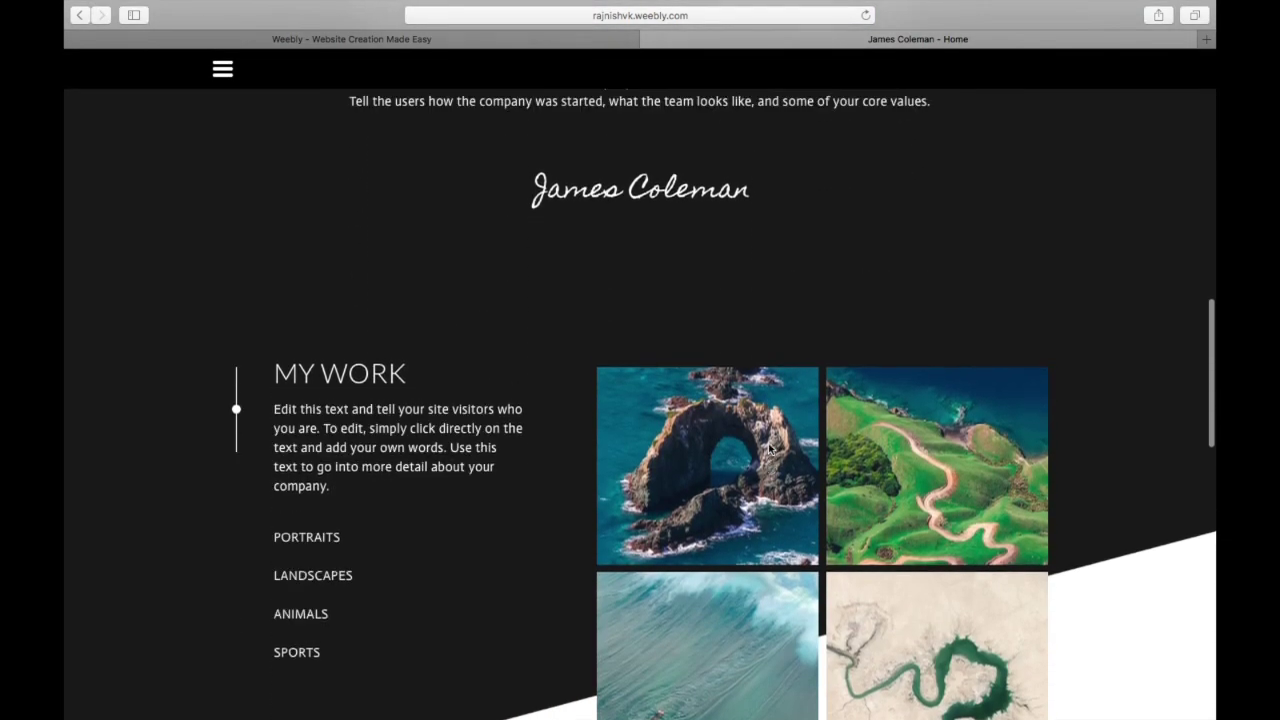
pyautogui.scroll(10, 768, 448)
pyautogui.scroll(2, 768, 448)
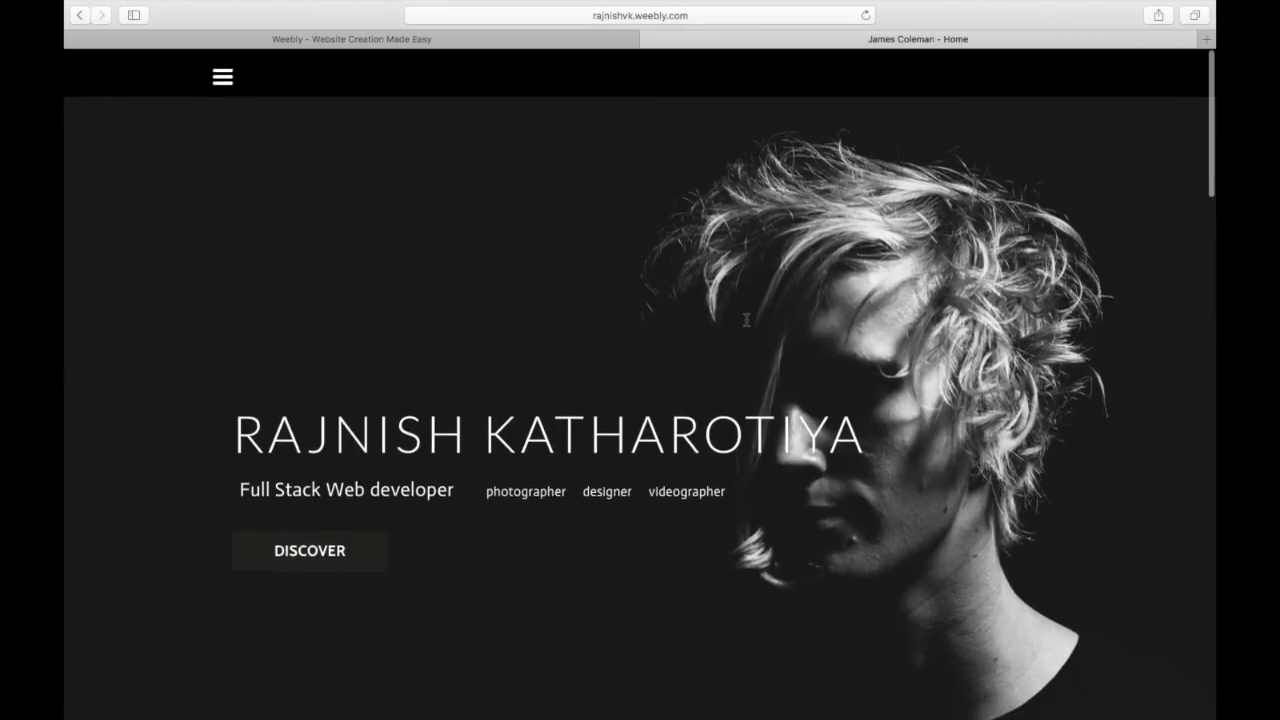